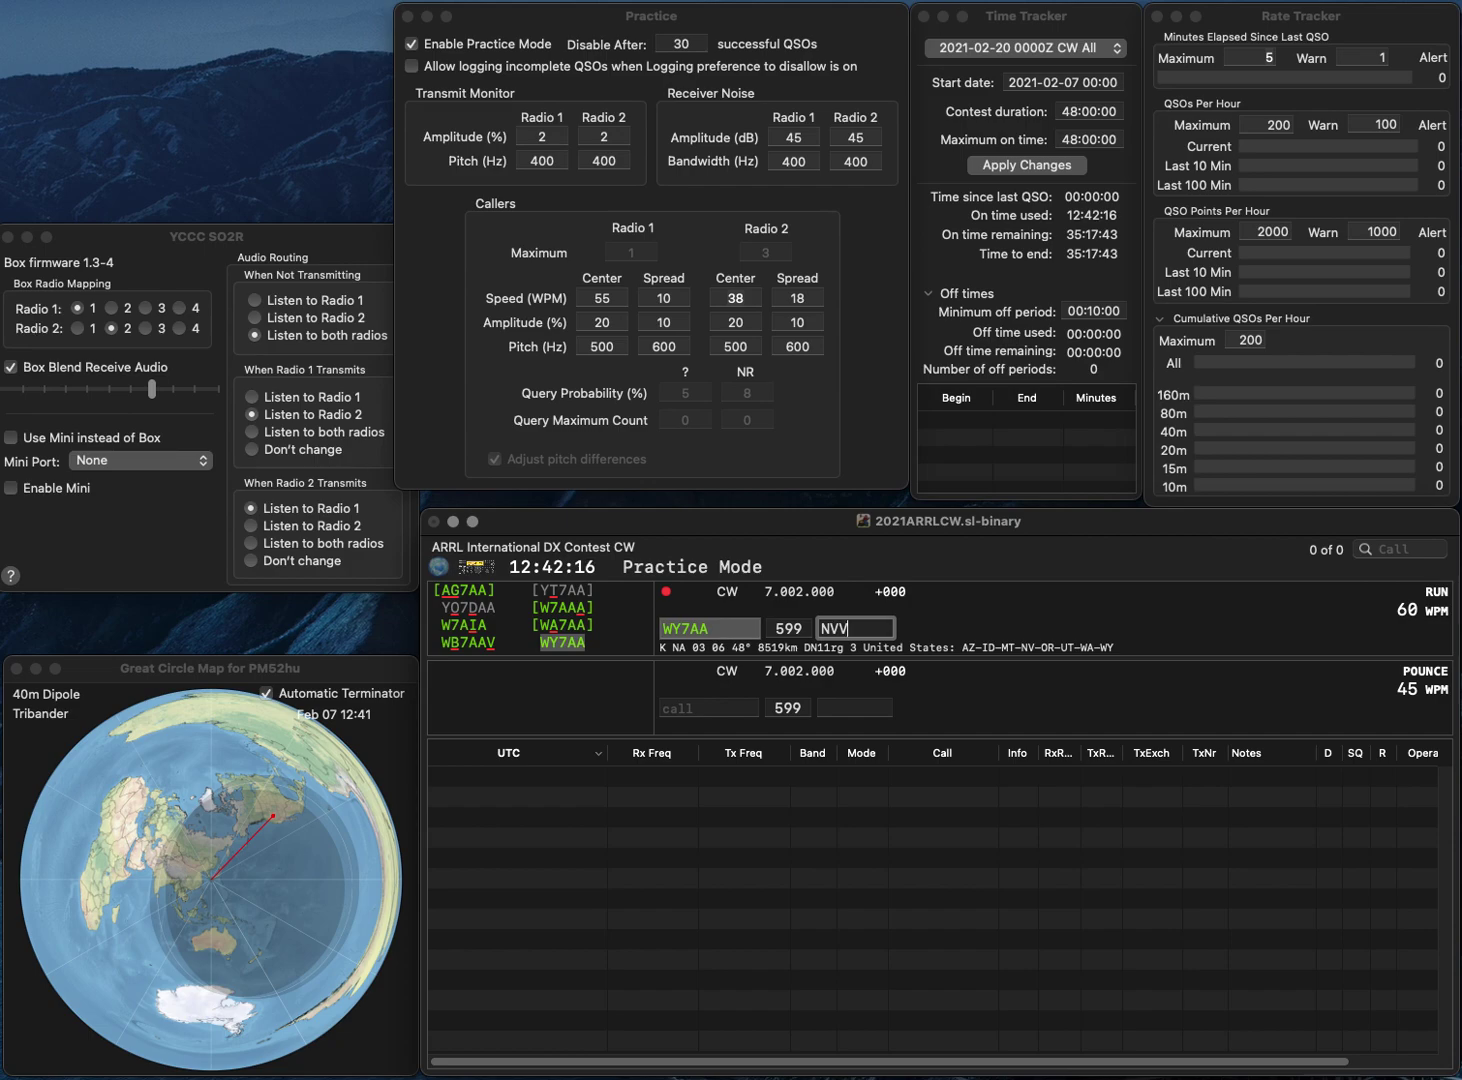
pyautogui.press('Return')
pyautogui.write('N')
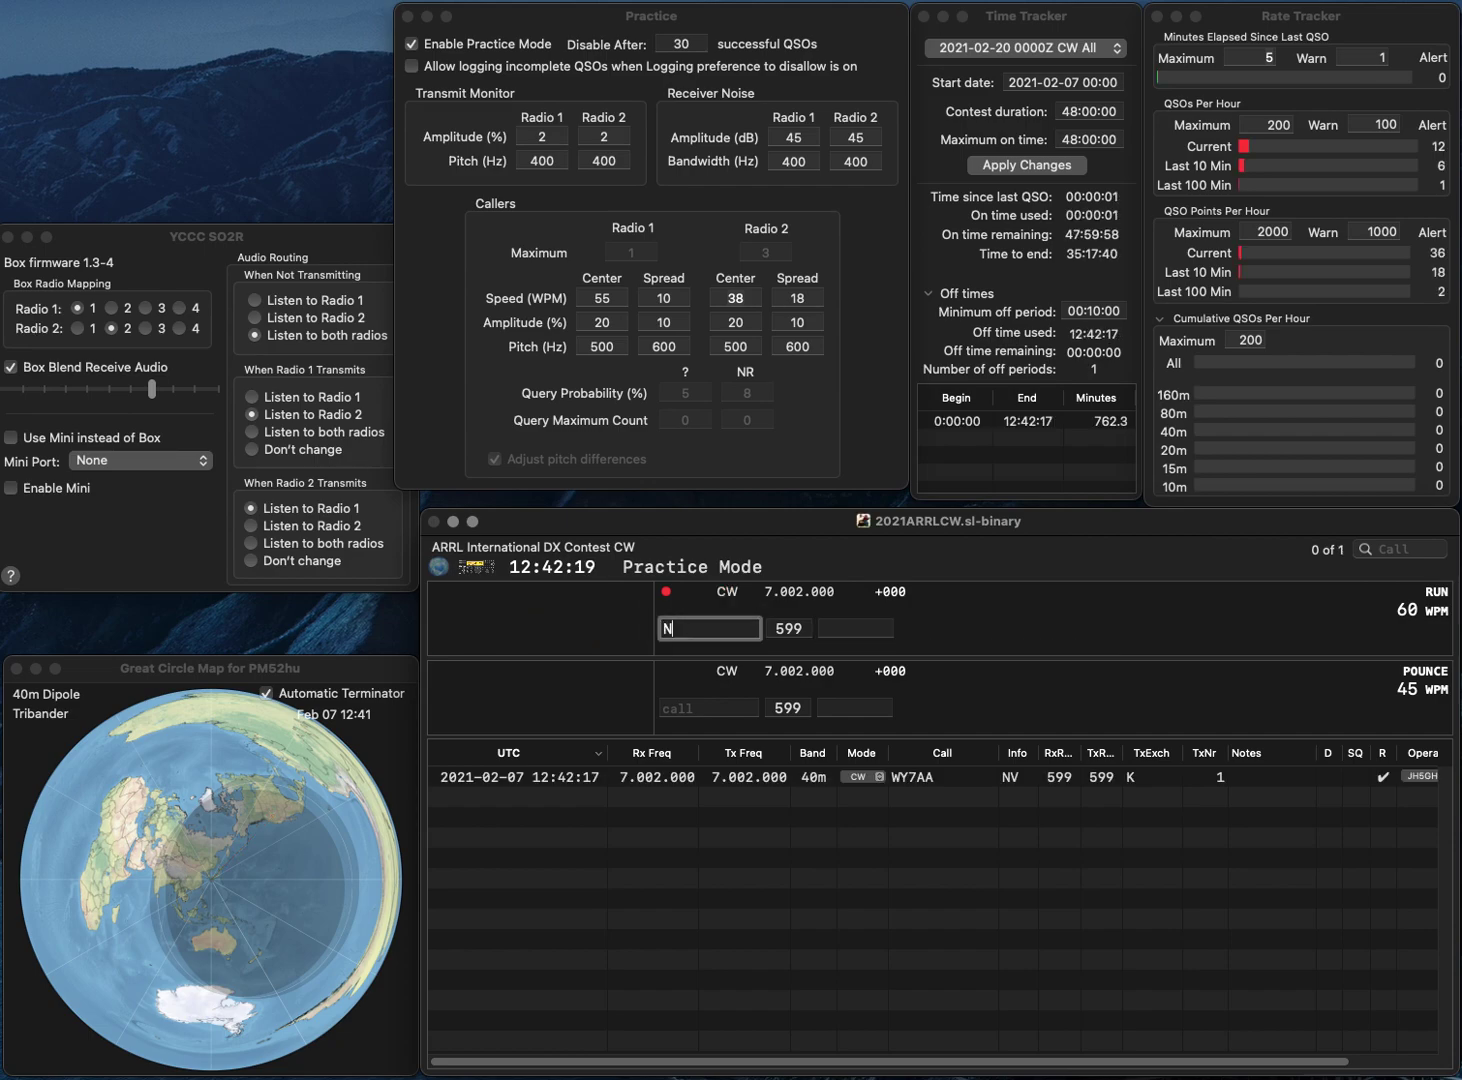
pyautogui.write('N40')
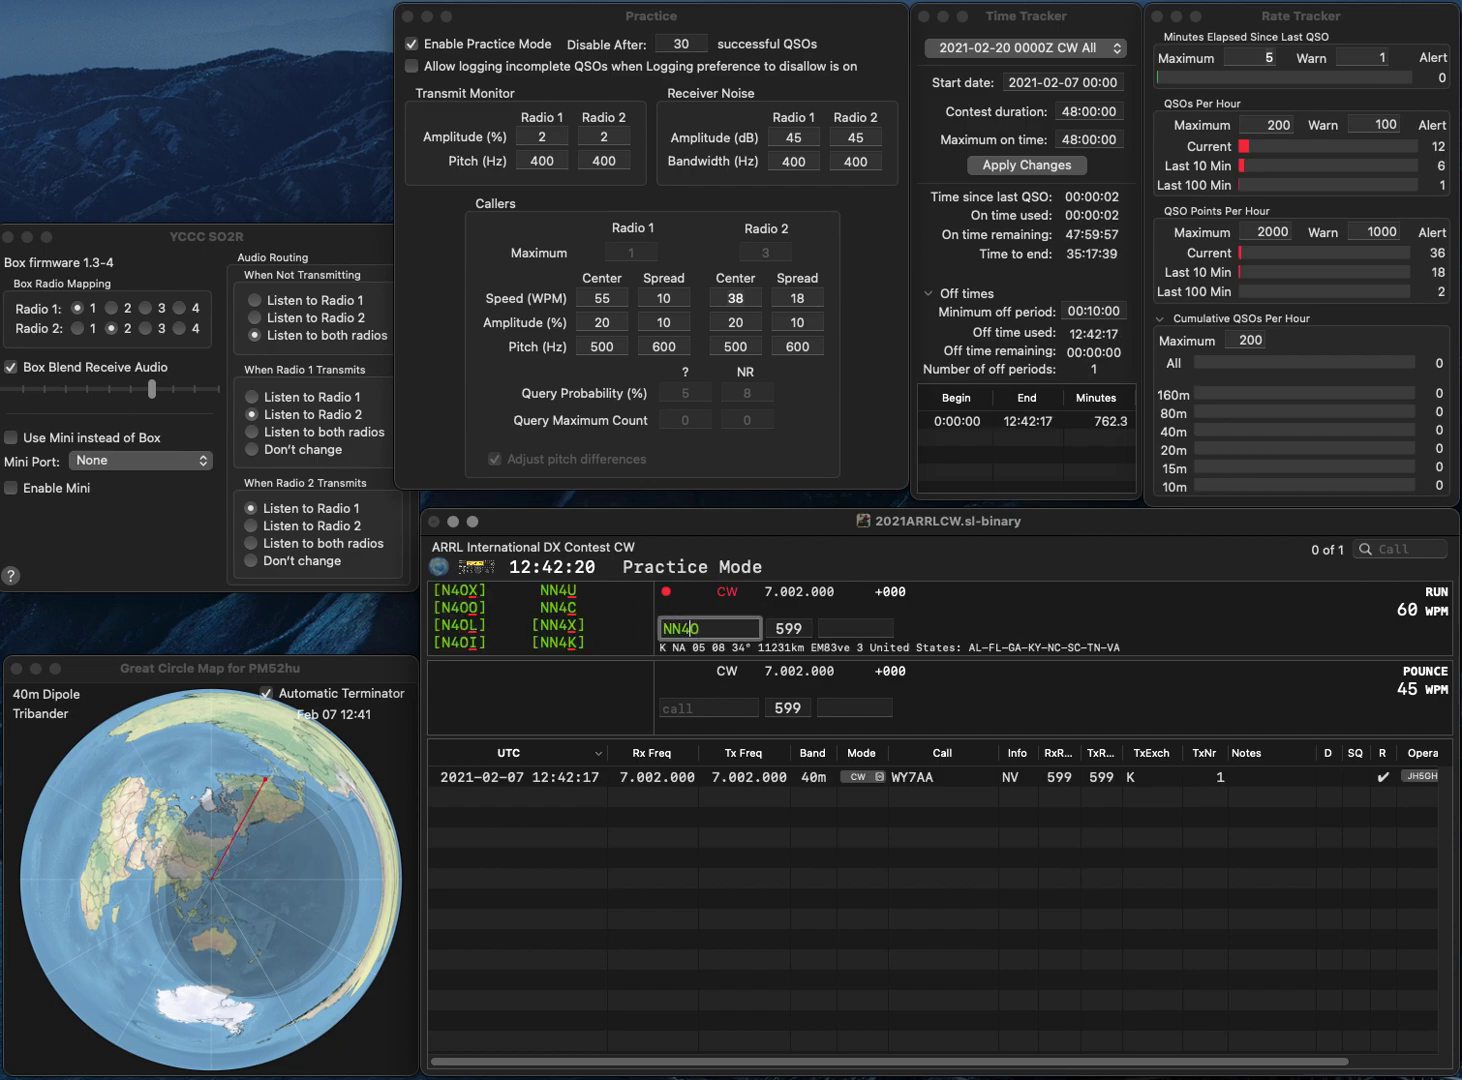
pyautogui.press('BackSpace')
pyautogui.write('5')
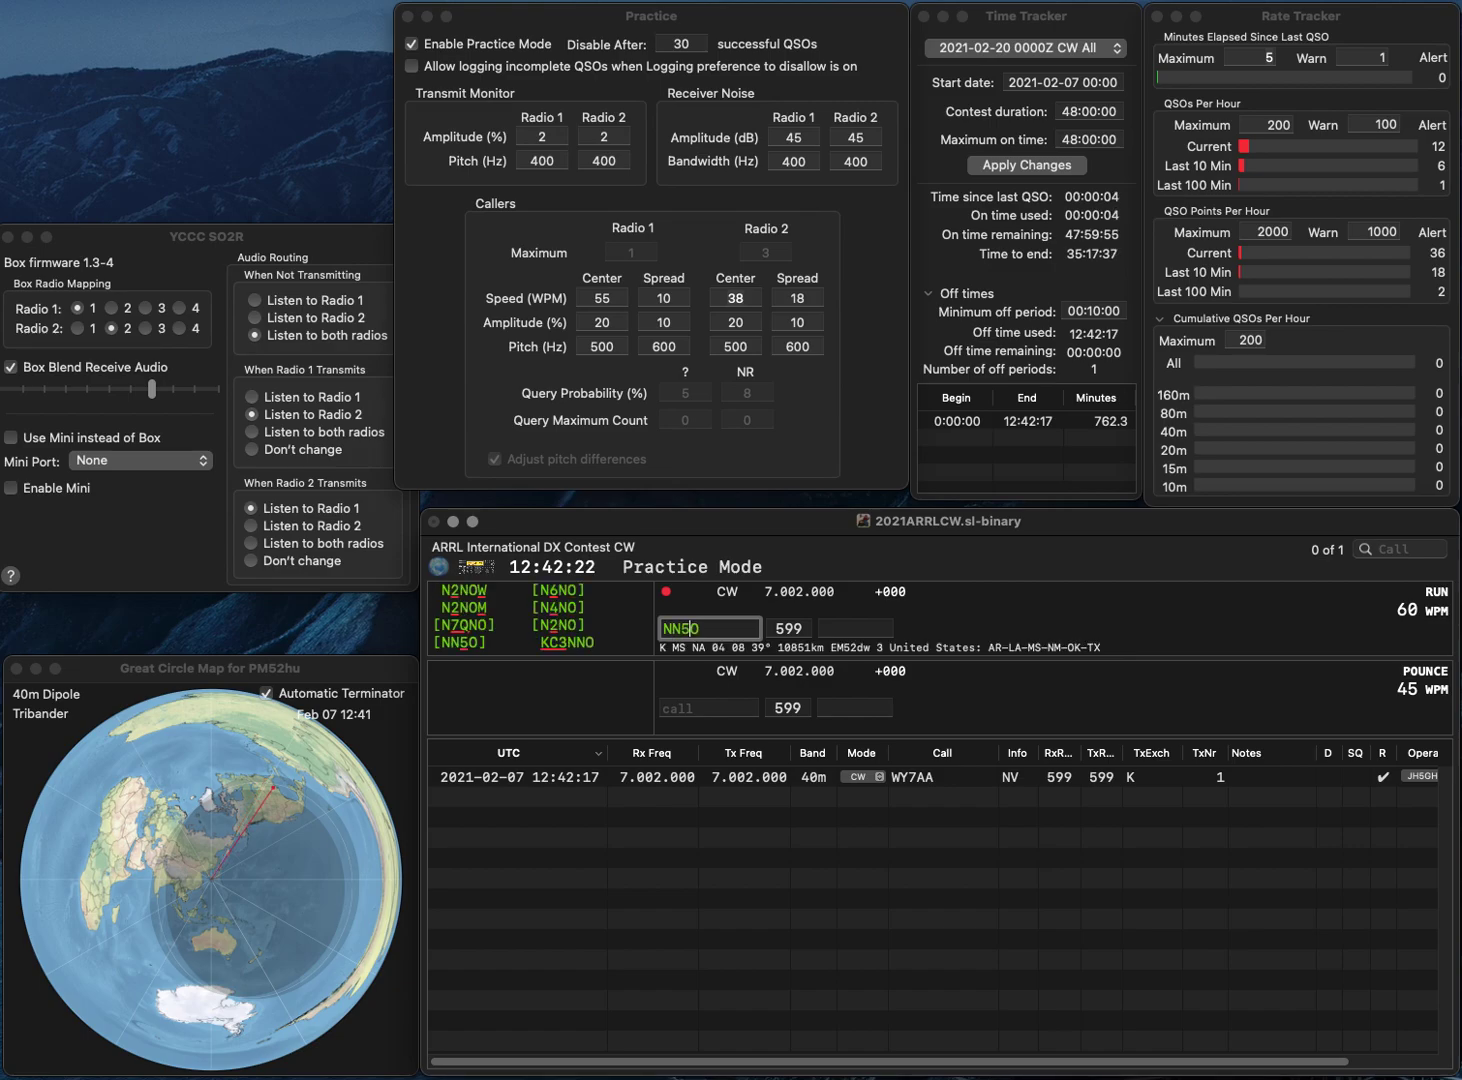
pyautogui.press('space')
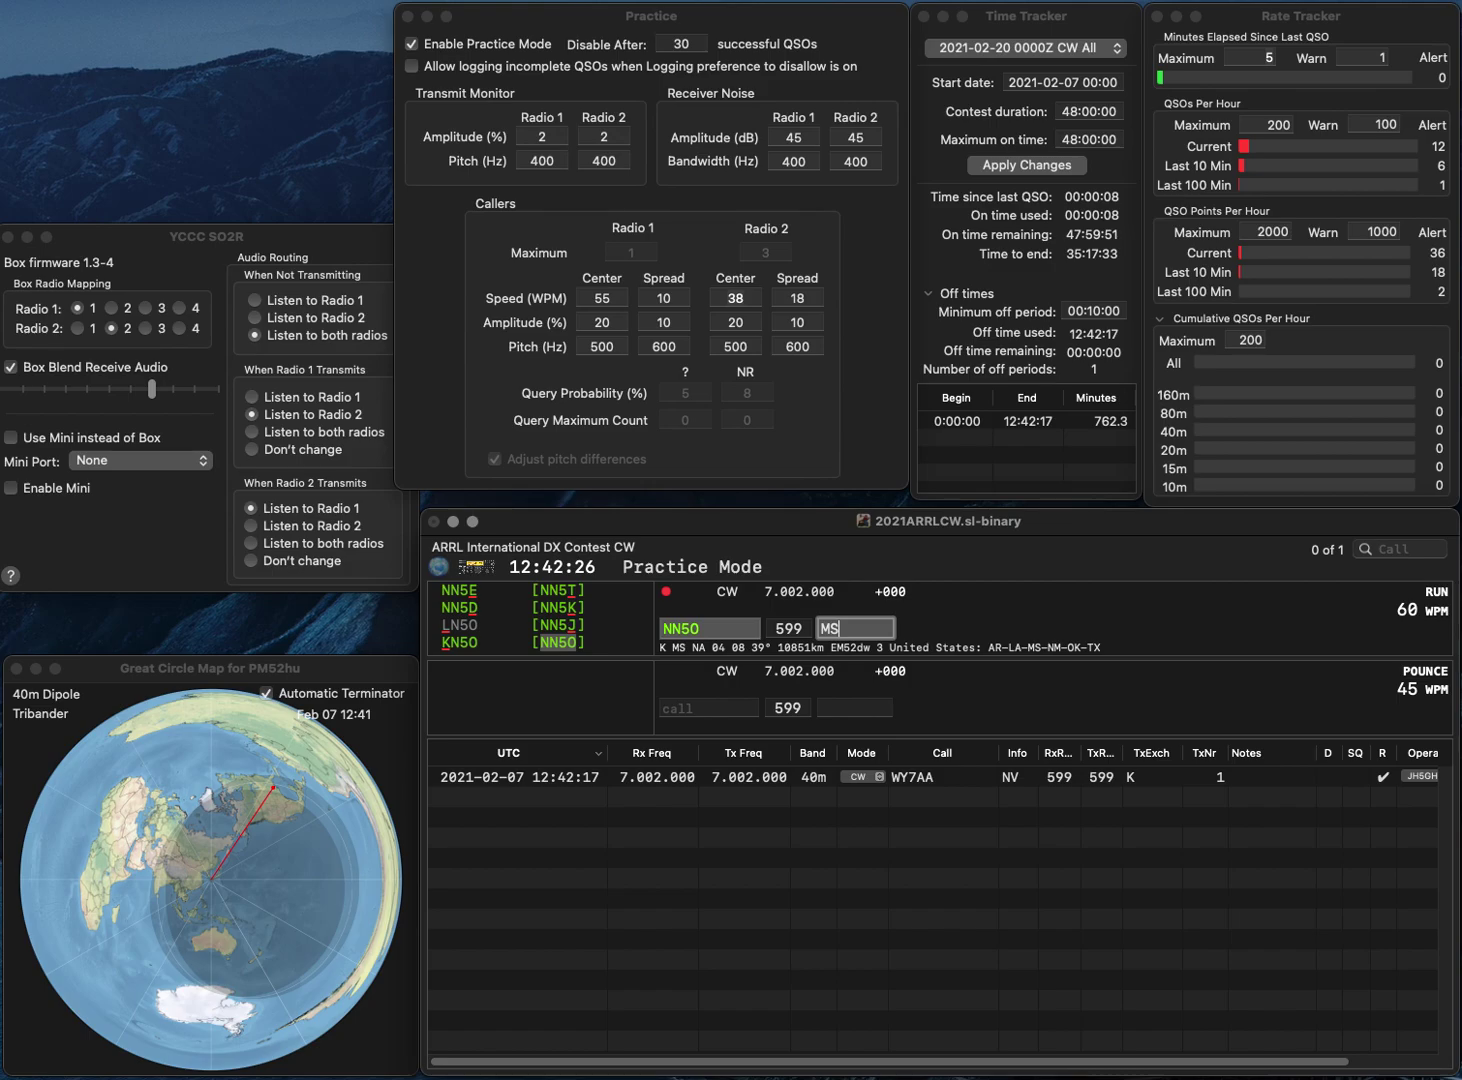
pyautogui.press('Return')
pyautogui.write('W7ZR')
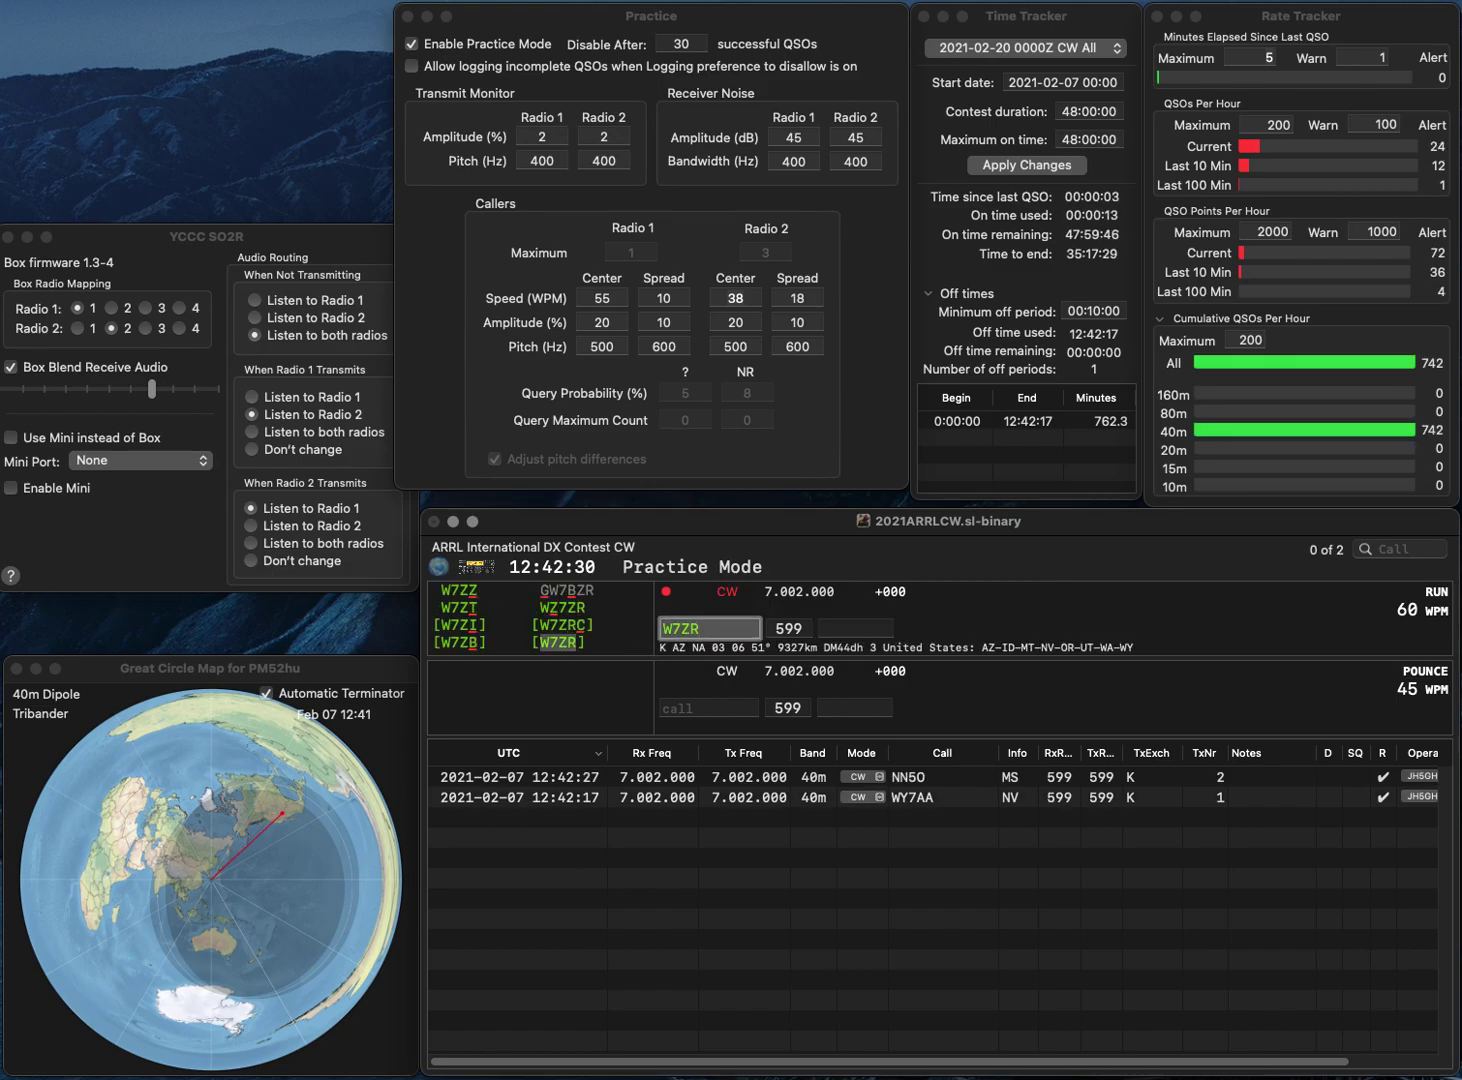
pyautogui.press('Tab')
pyautogui.write('AZ')
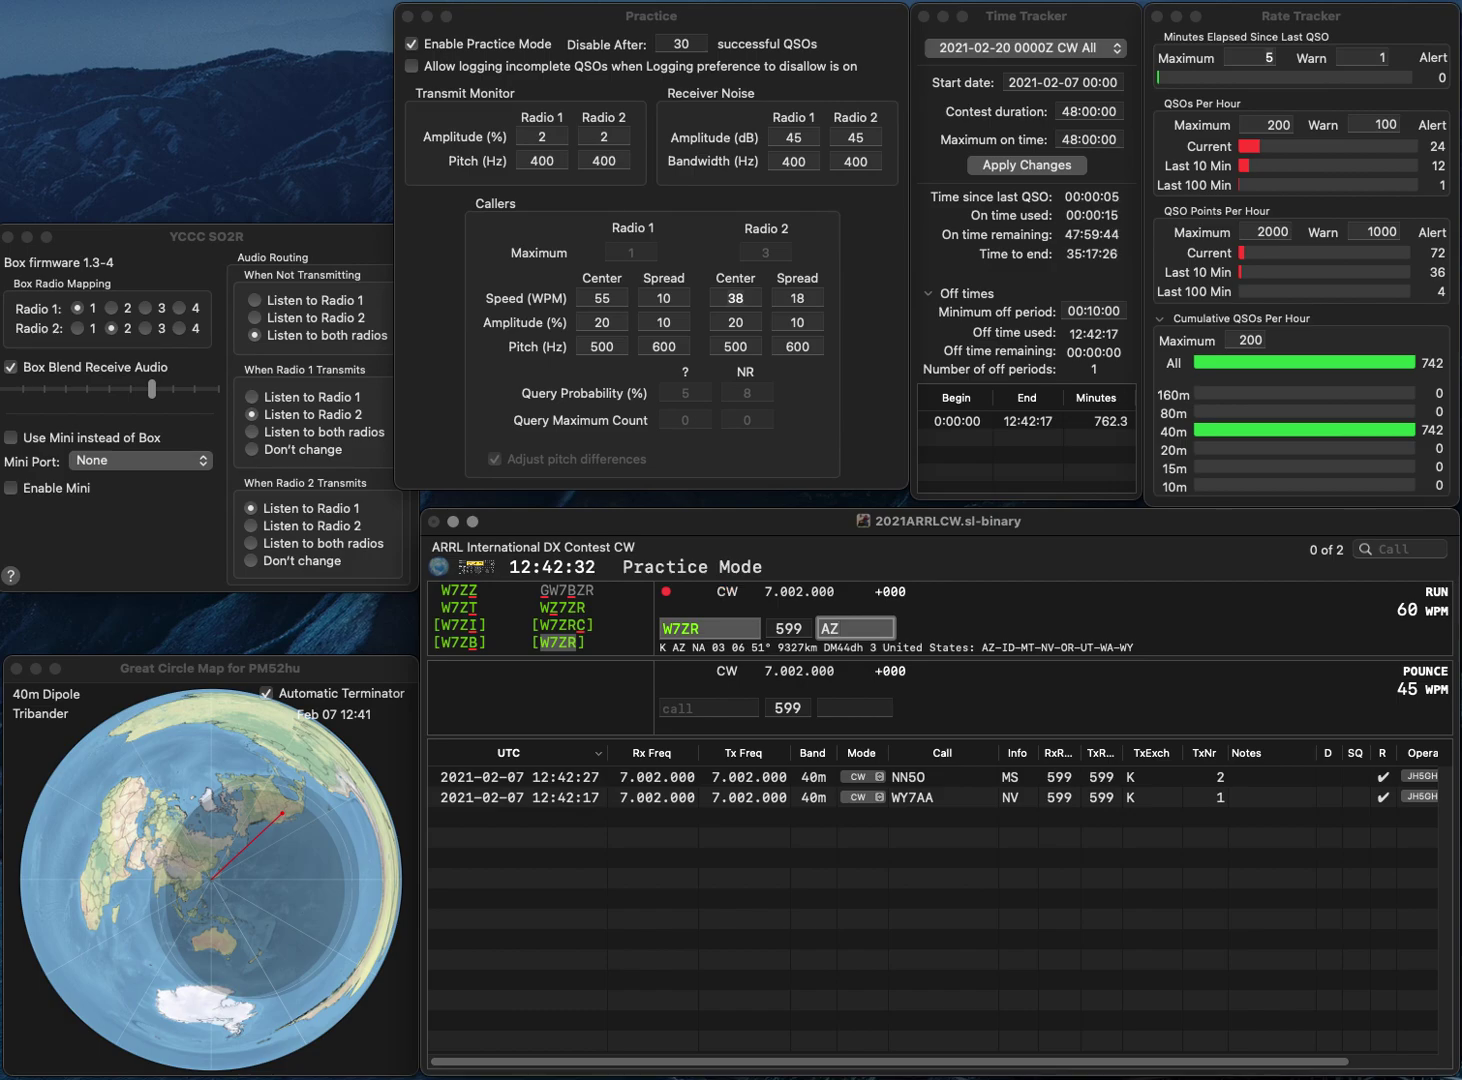
pyautogui.press('Return')
pyautogui.write('N6H')
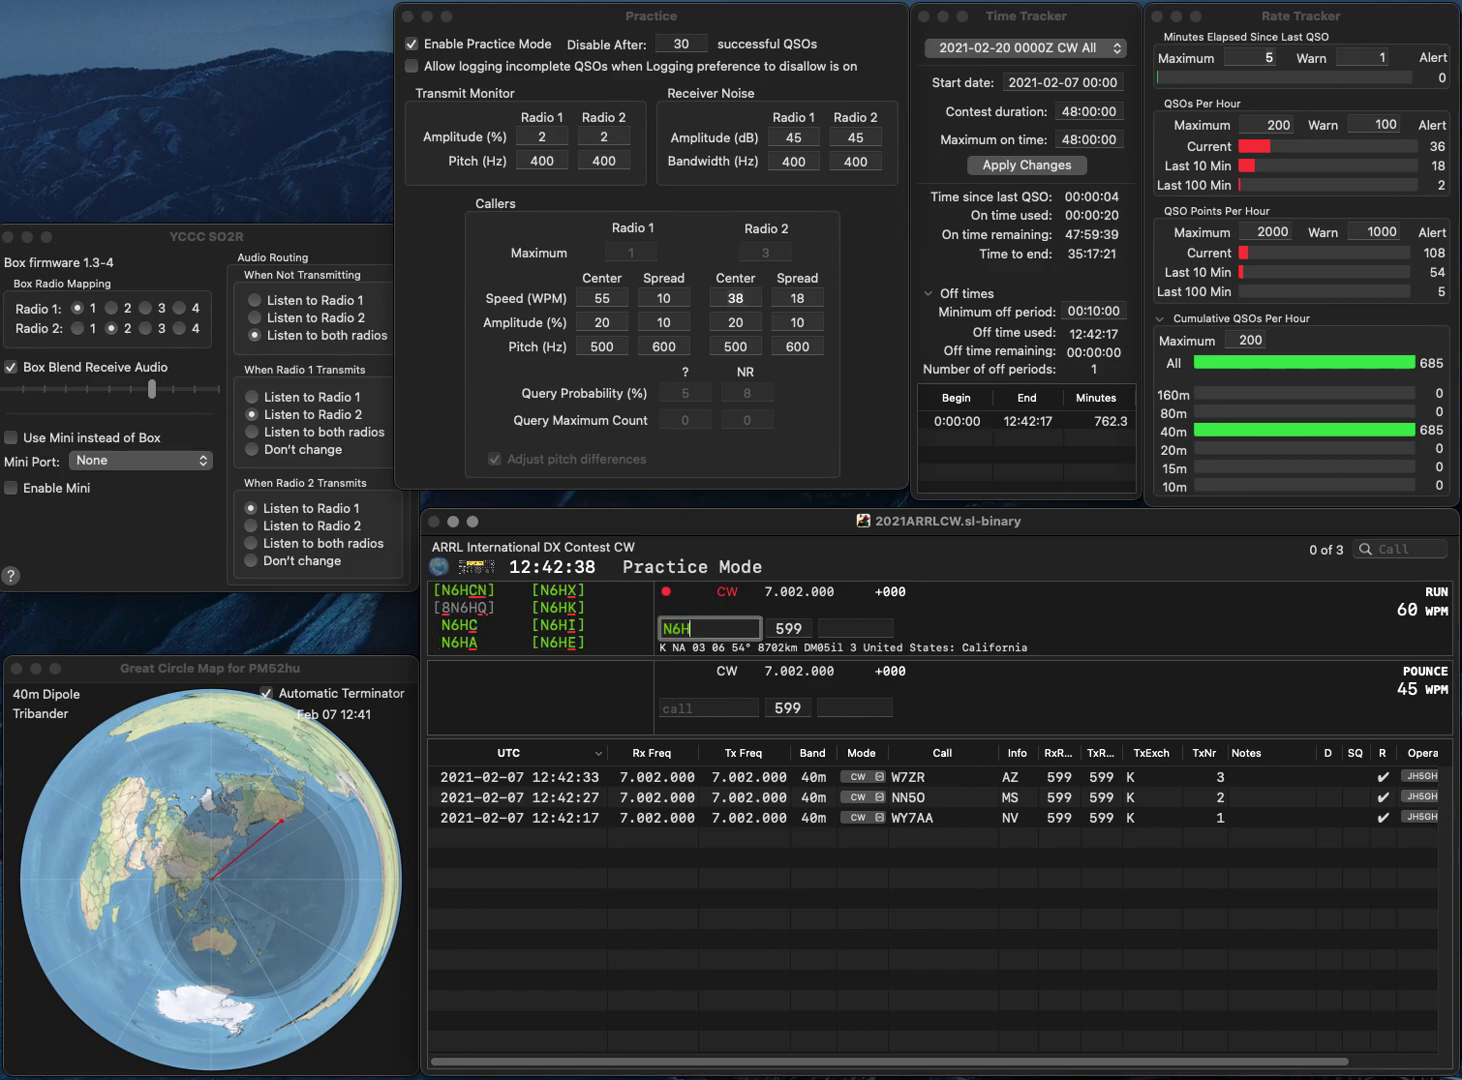
pyautogui.write('CN')
pyautogui.press('Tab')
pyautogui.write('CA')
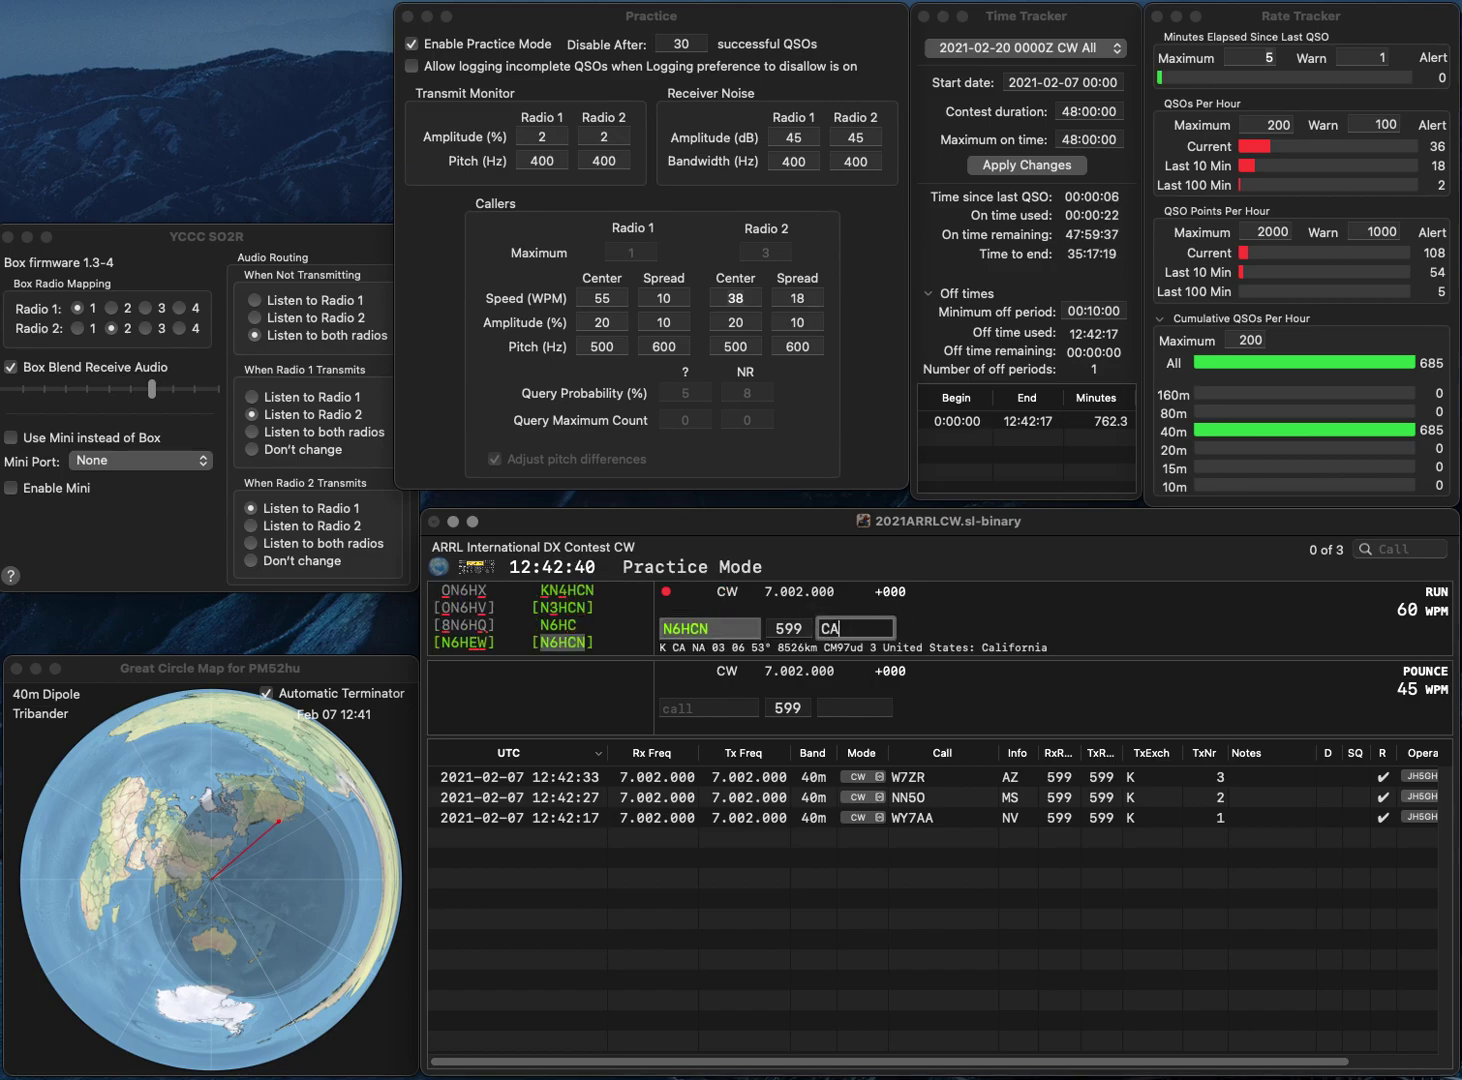
pyautogui.press('Return')
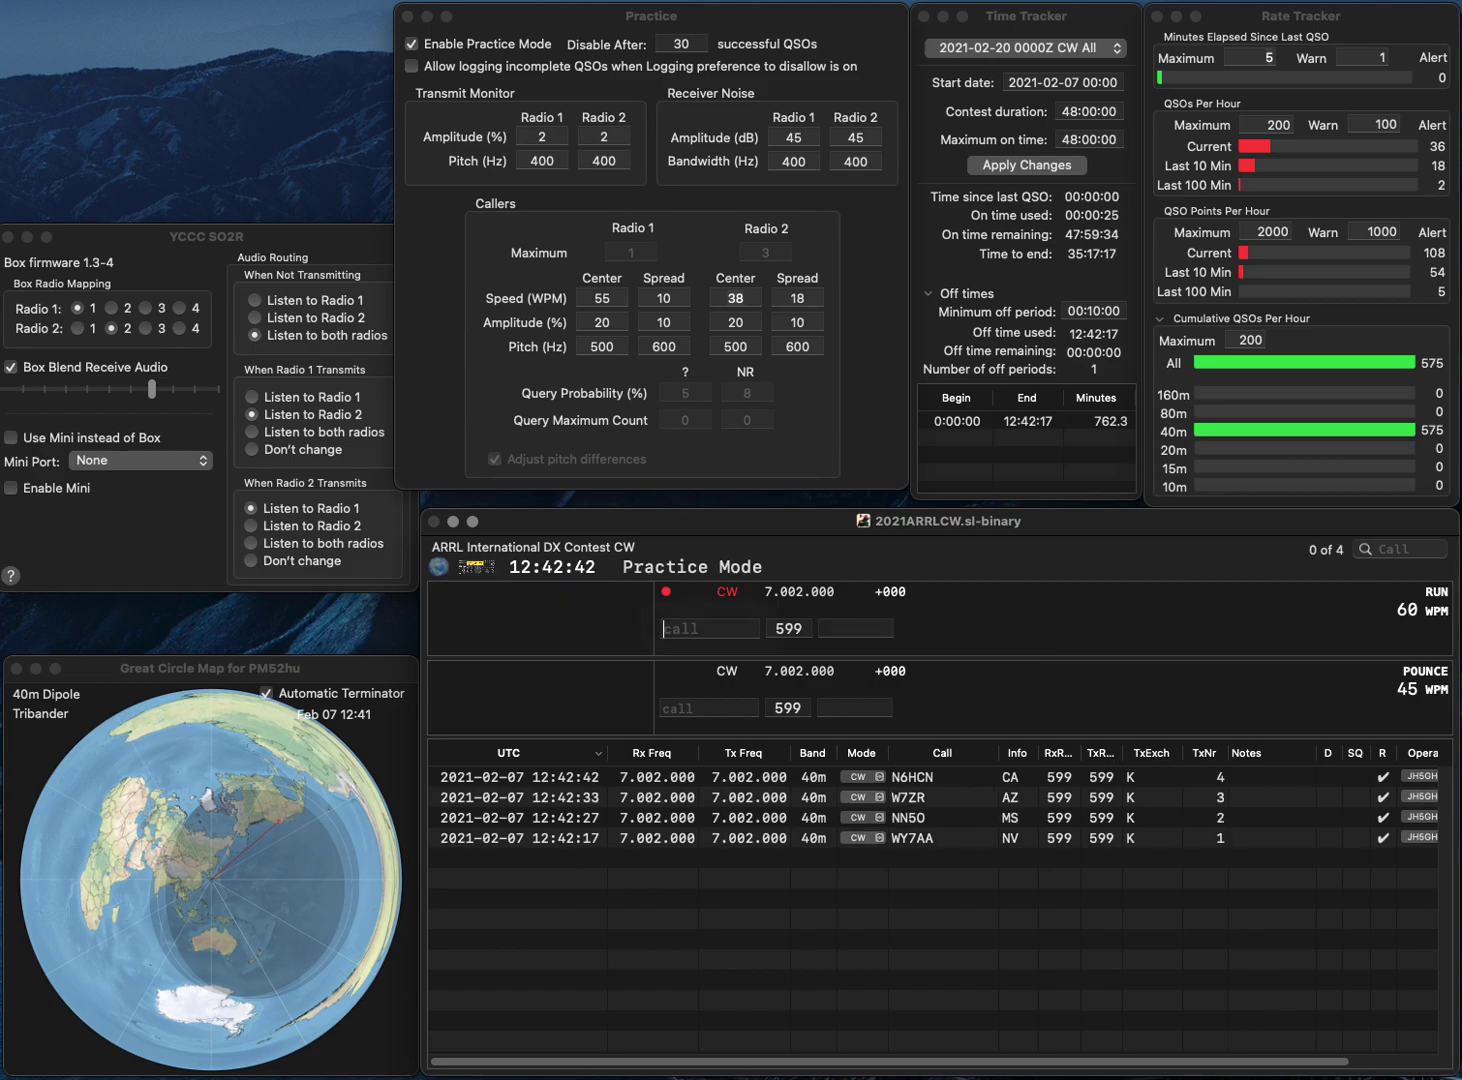
pyautogui.write('WAA0')
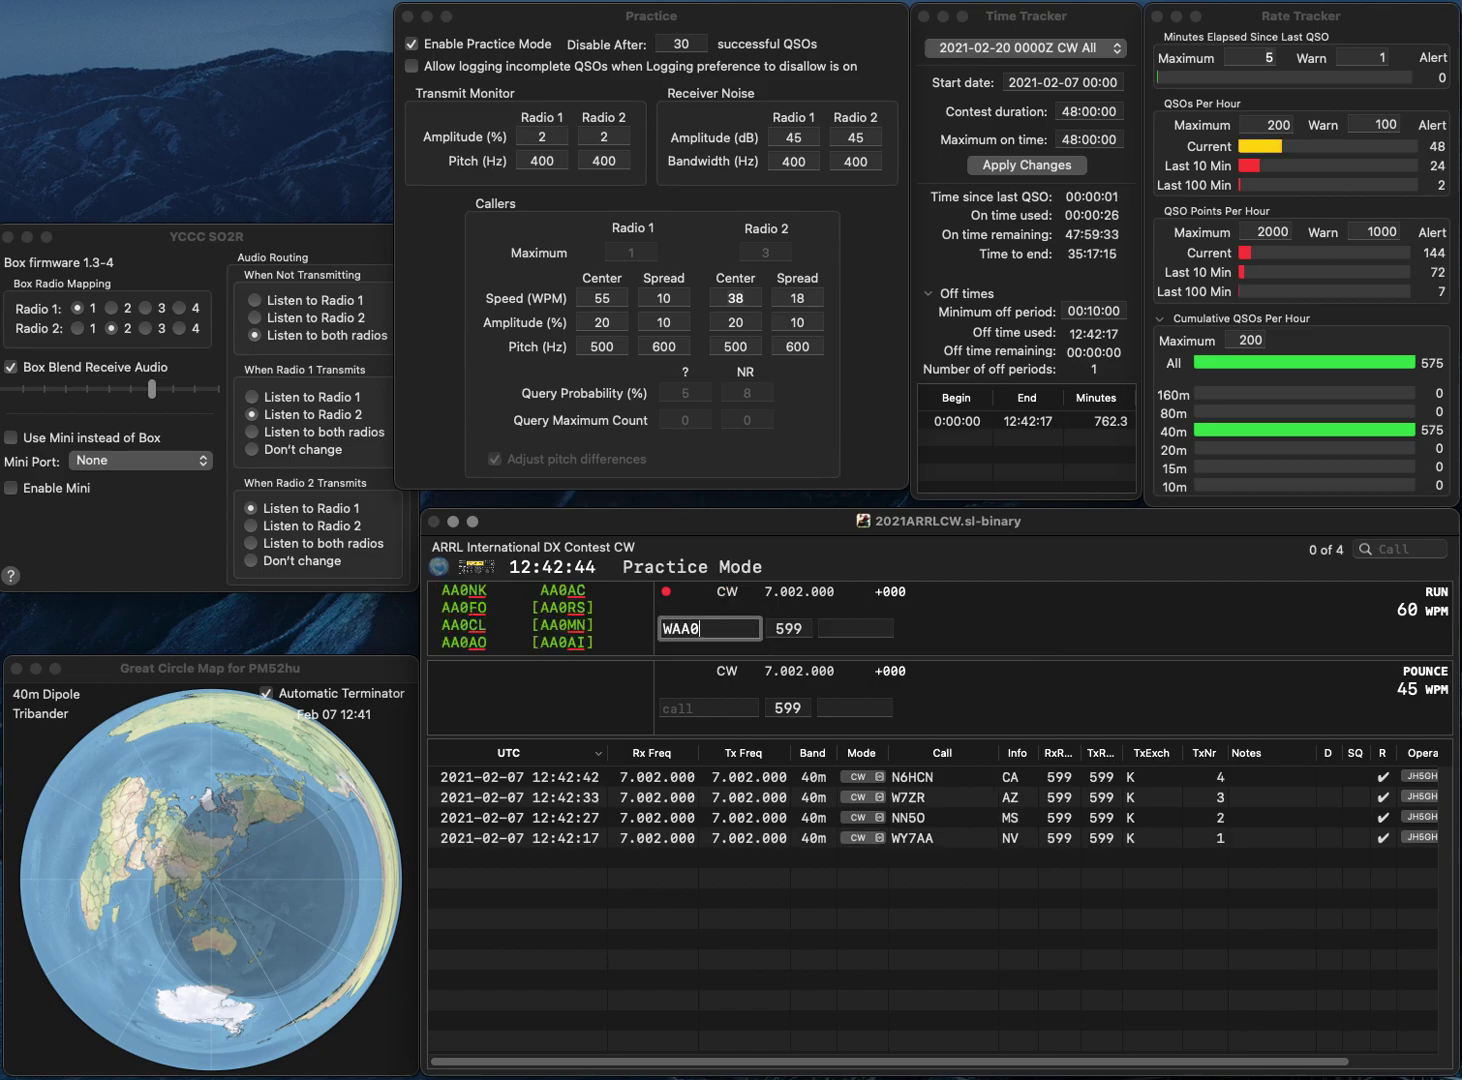
pyautogui.write('AW')
pyautogui.press('Home')
pyautogui.press('Delete')
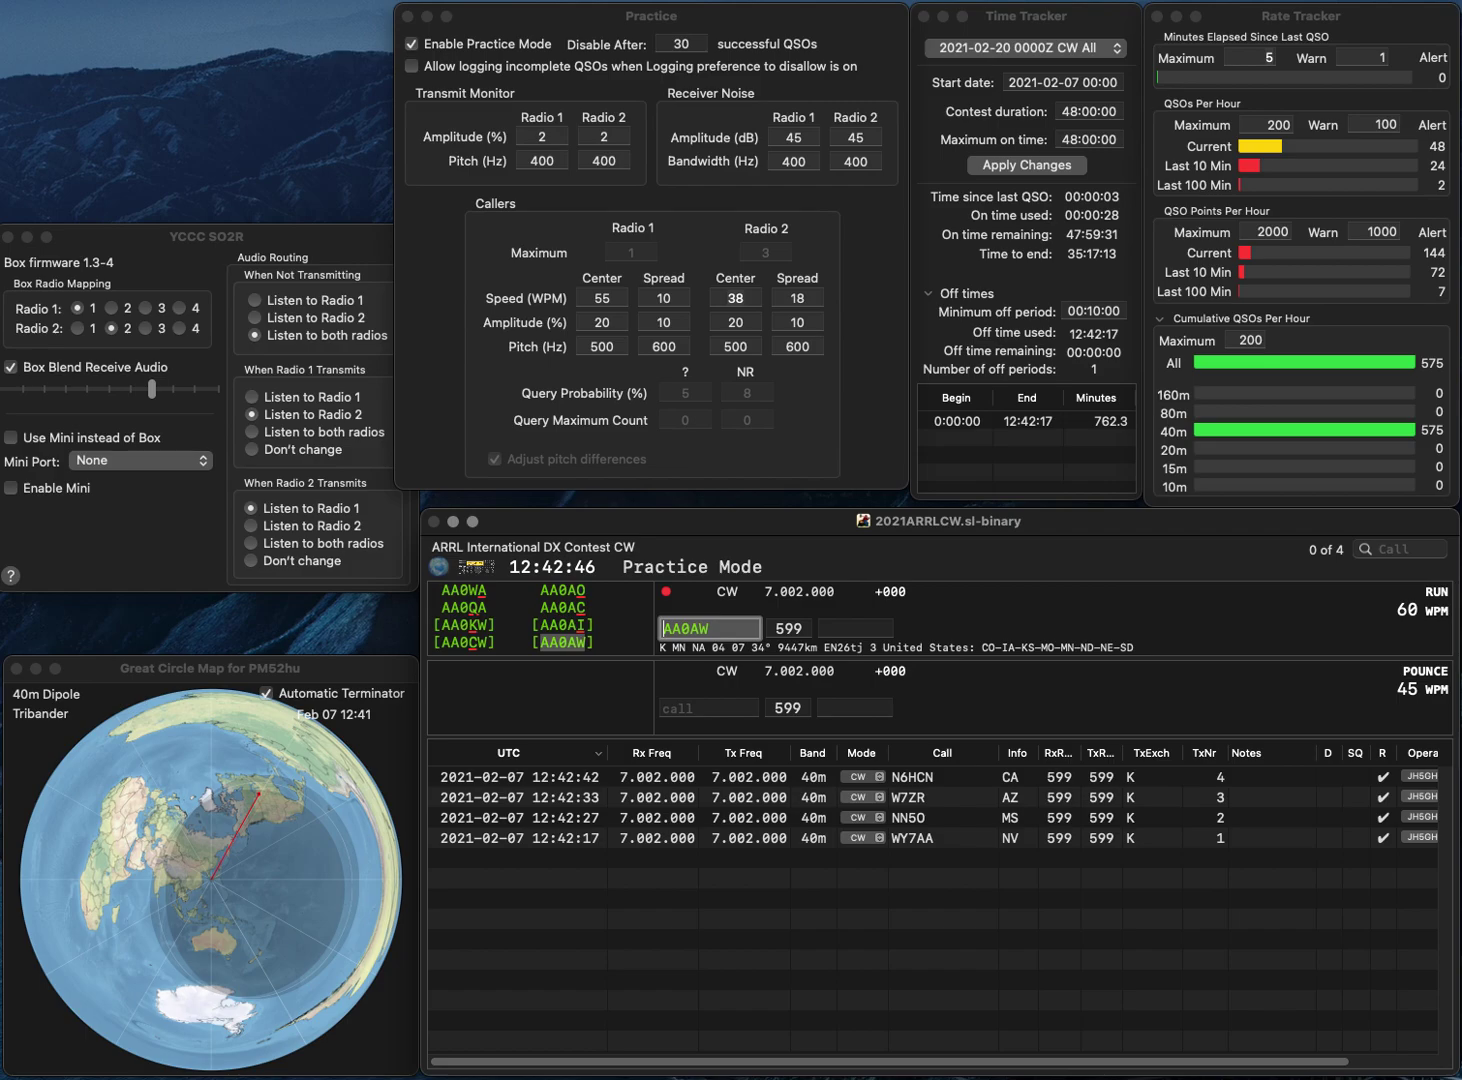
pyautogui.press('space')
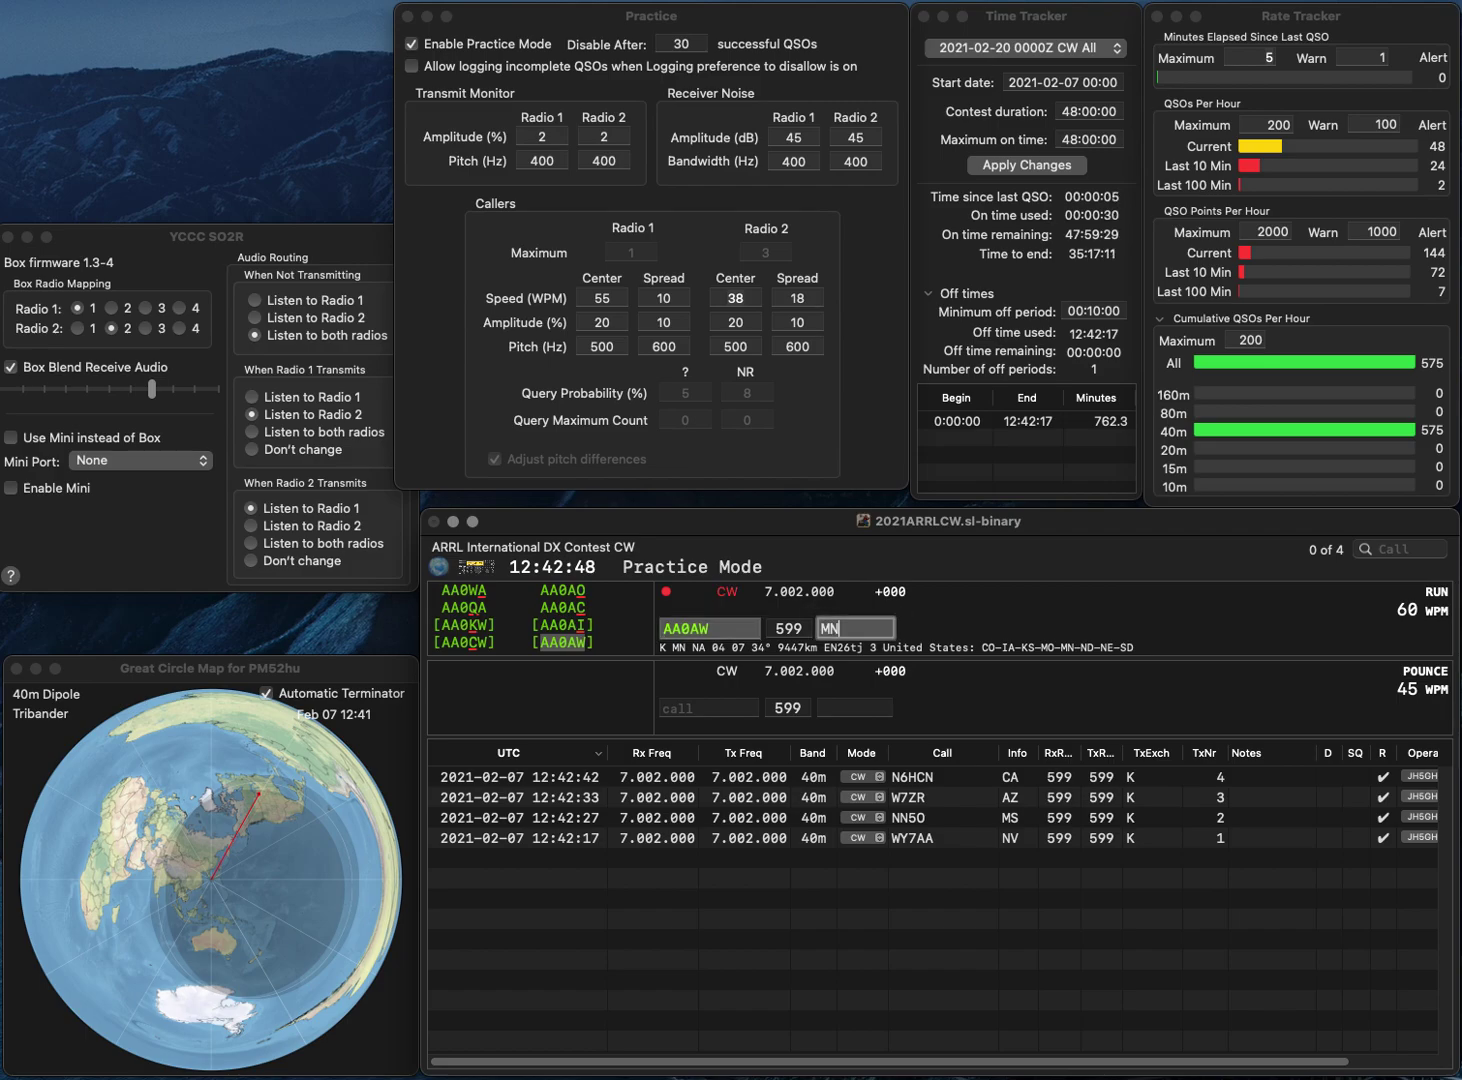
pyautogui.press('Return')
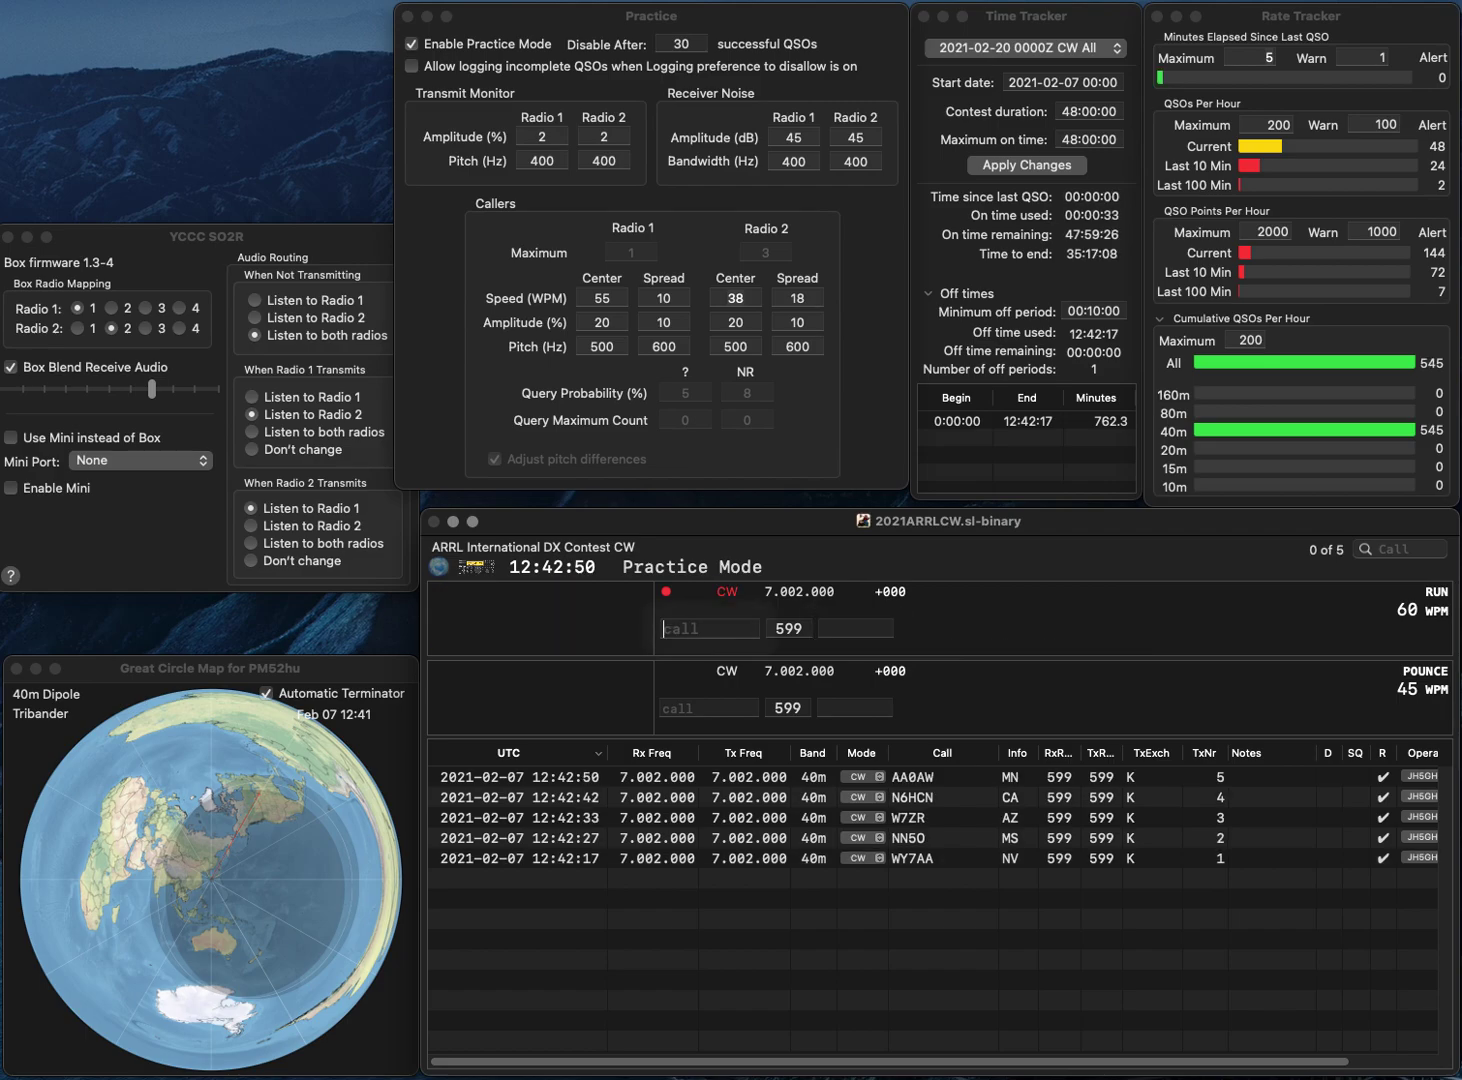
# Step: Log a run contact with WG5F using received exchange AR
pyautogui.write('WG5')
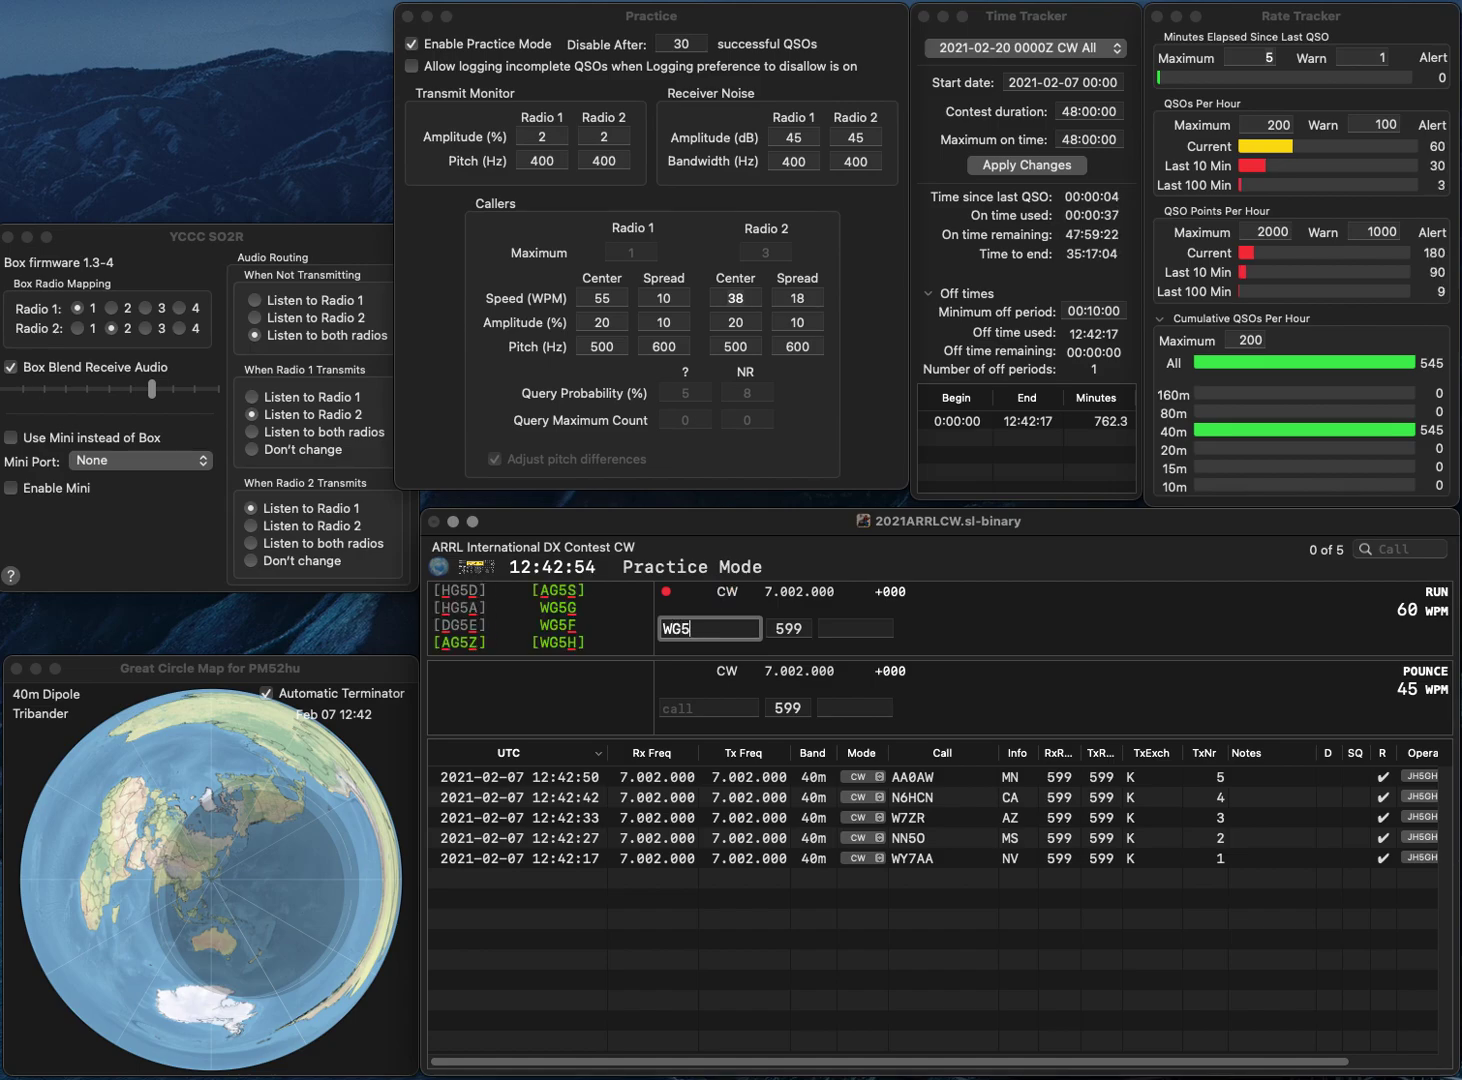
pyautogui.write('6F')
pyautogui.press('space')
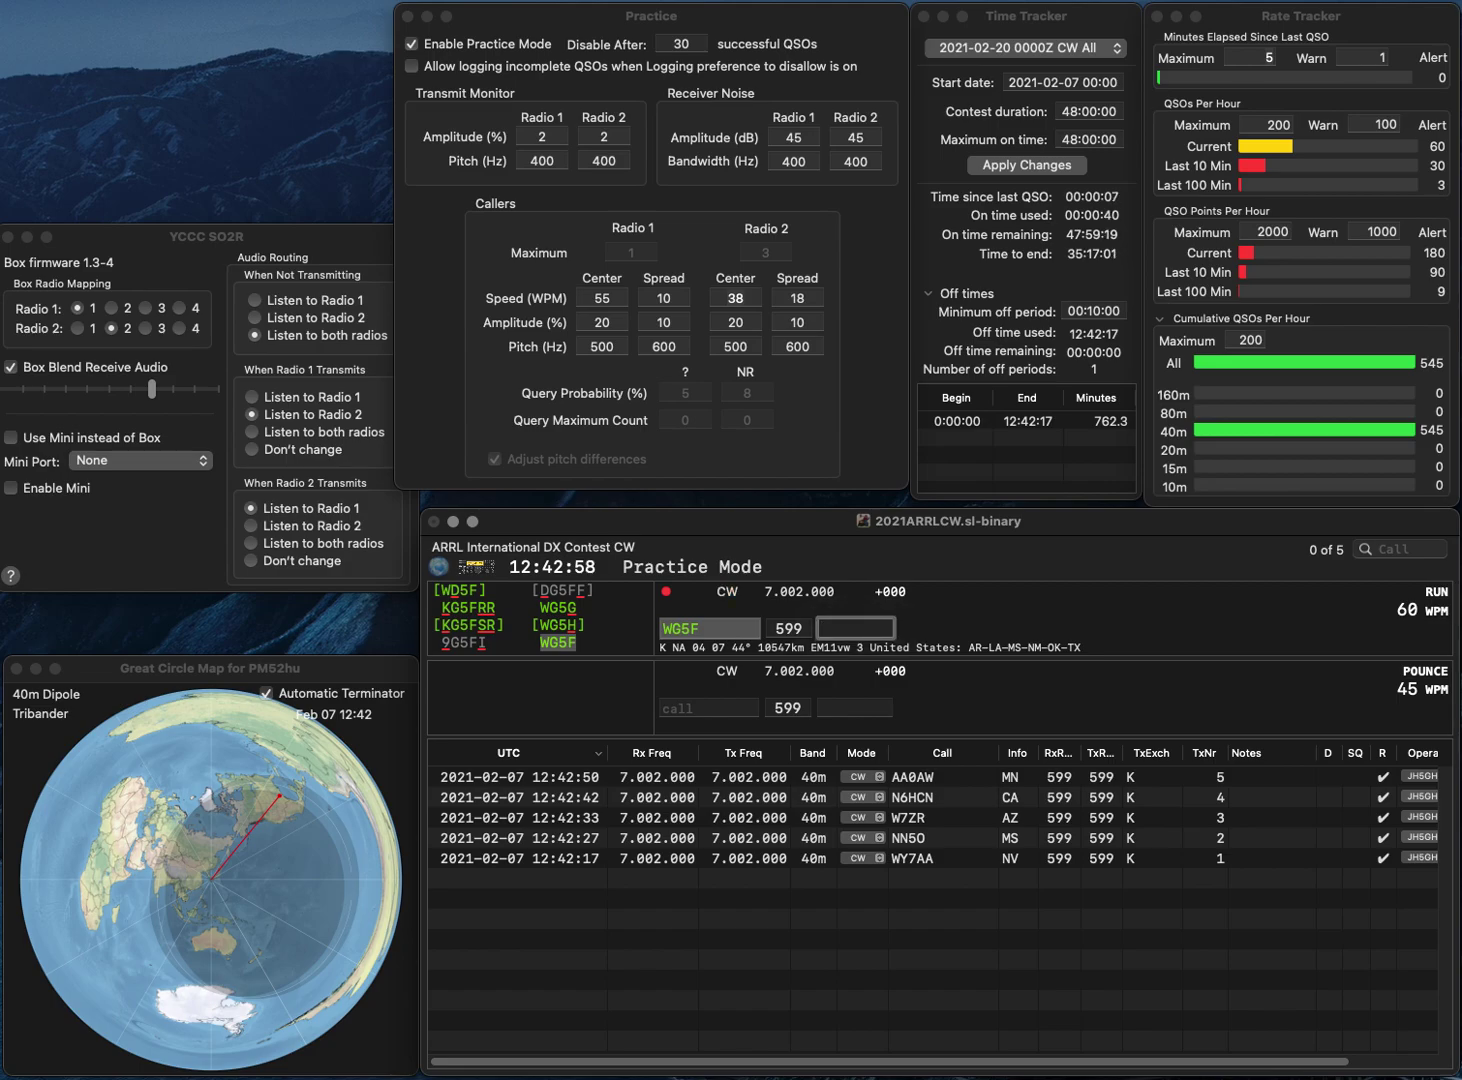
pyautogui.write('AR')
pyautogui.press('Return')
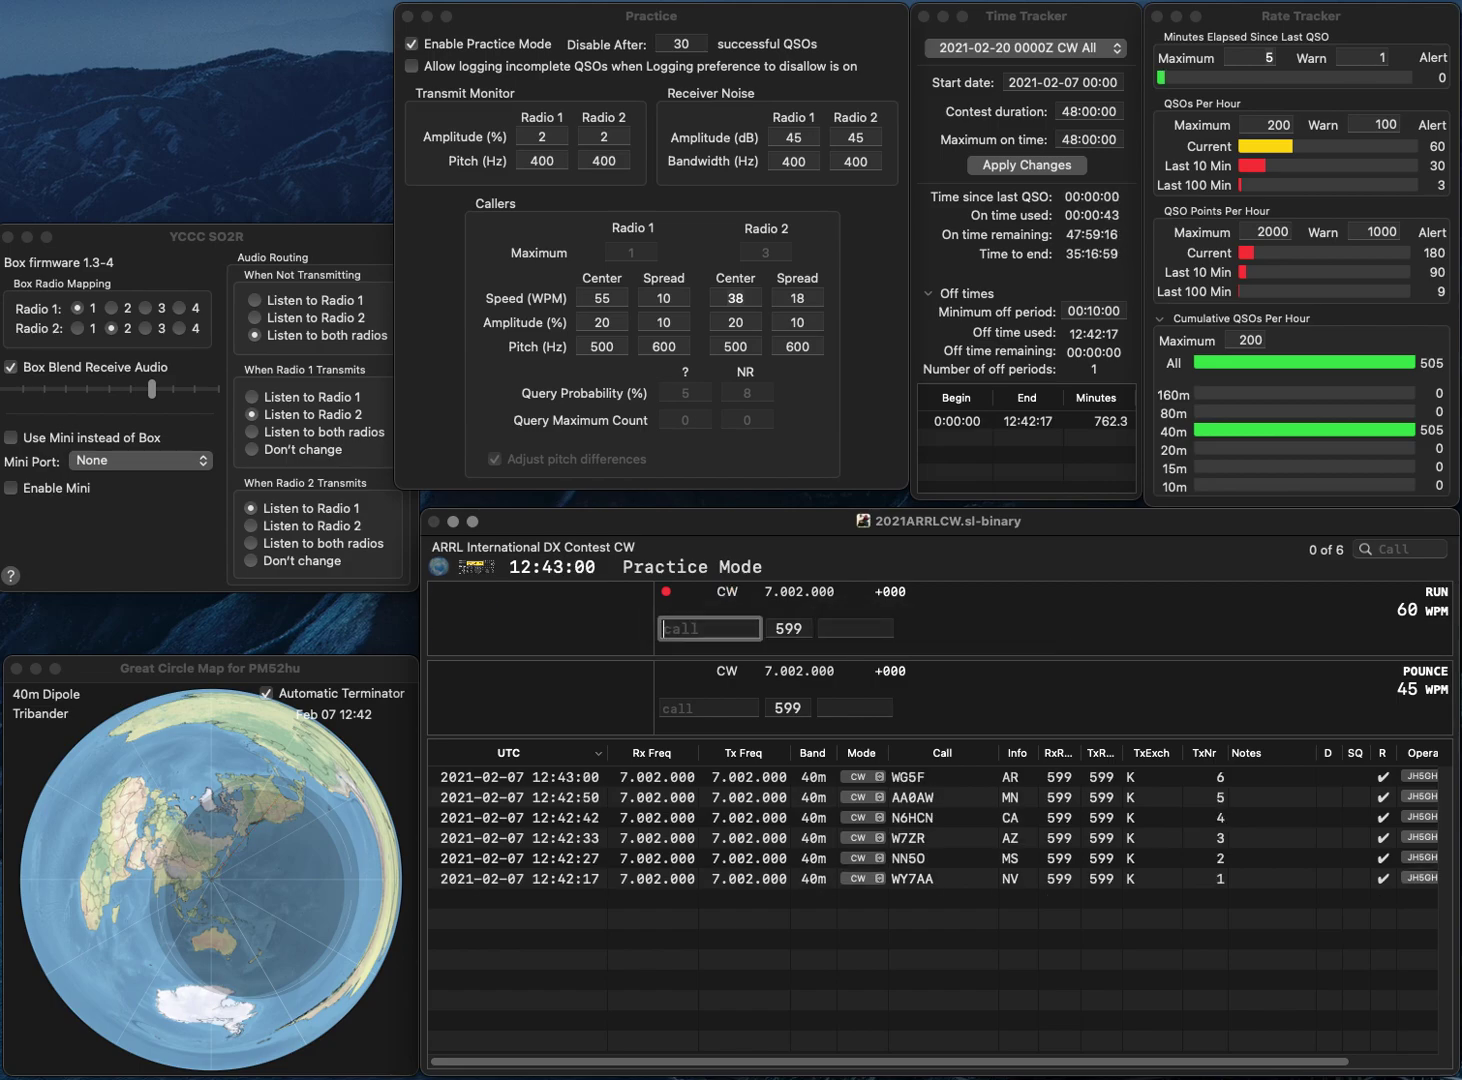
pyautogui.write('KB0OGI')
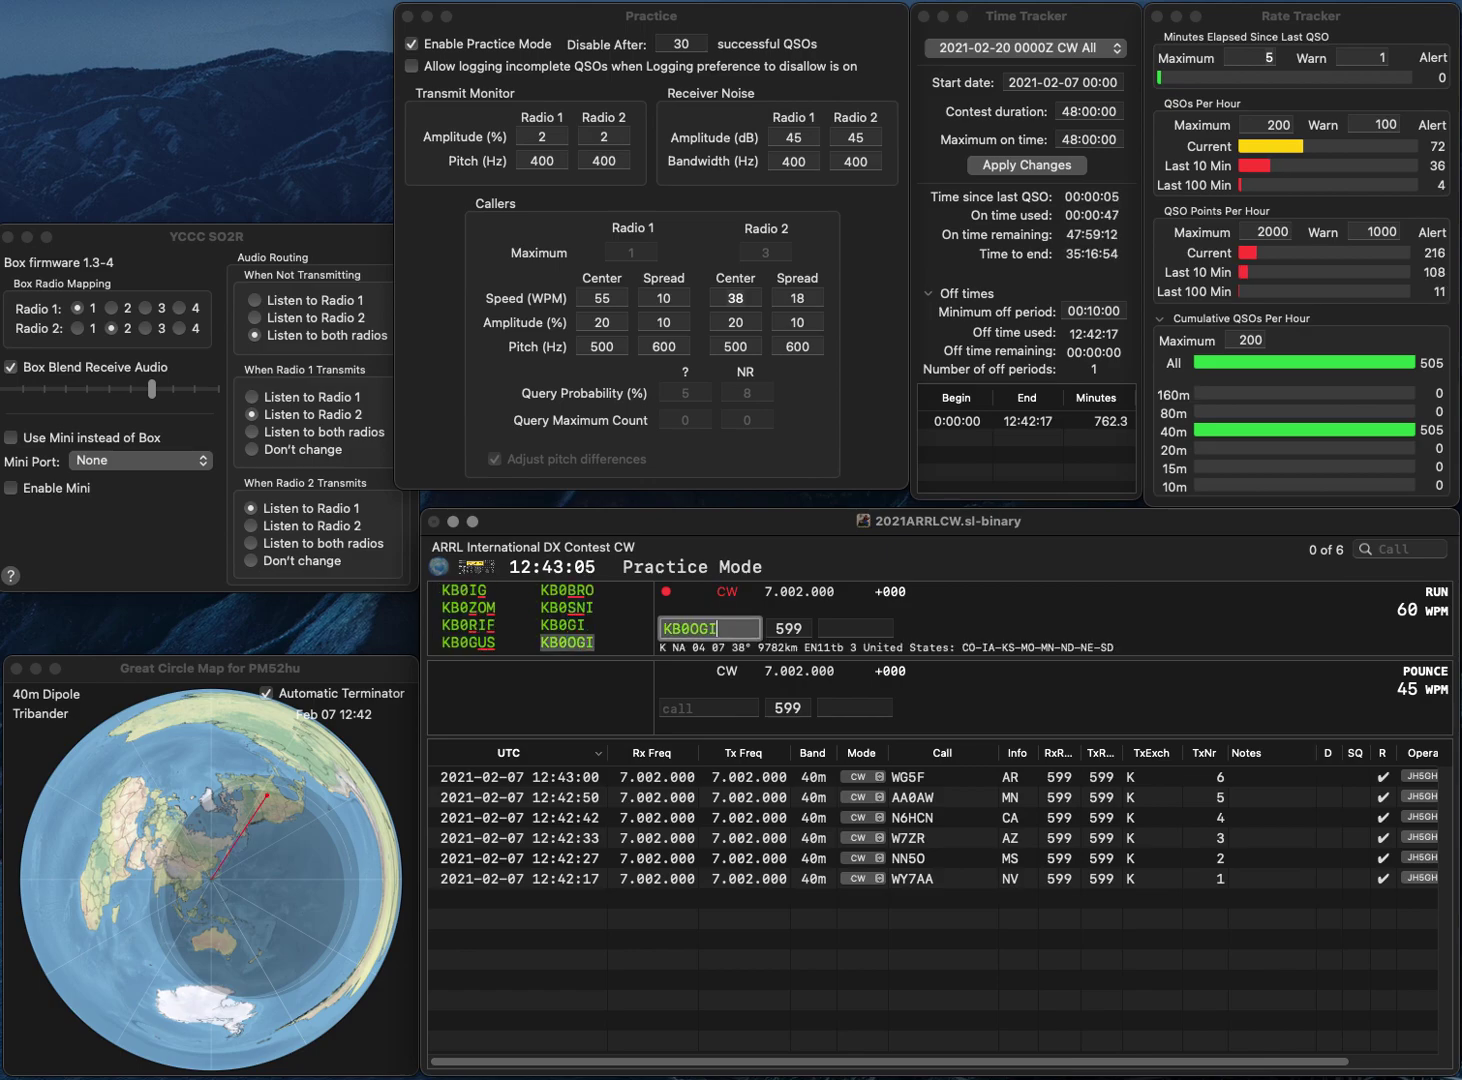
pyautogui.press('Return')
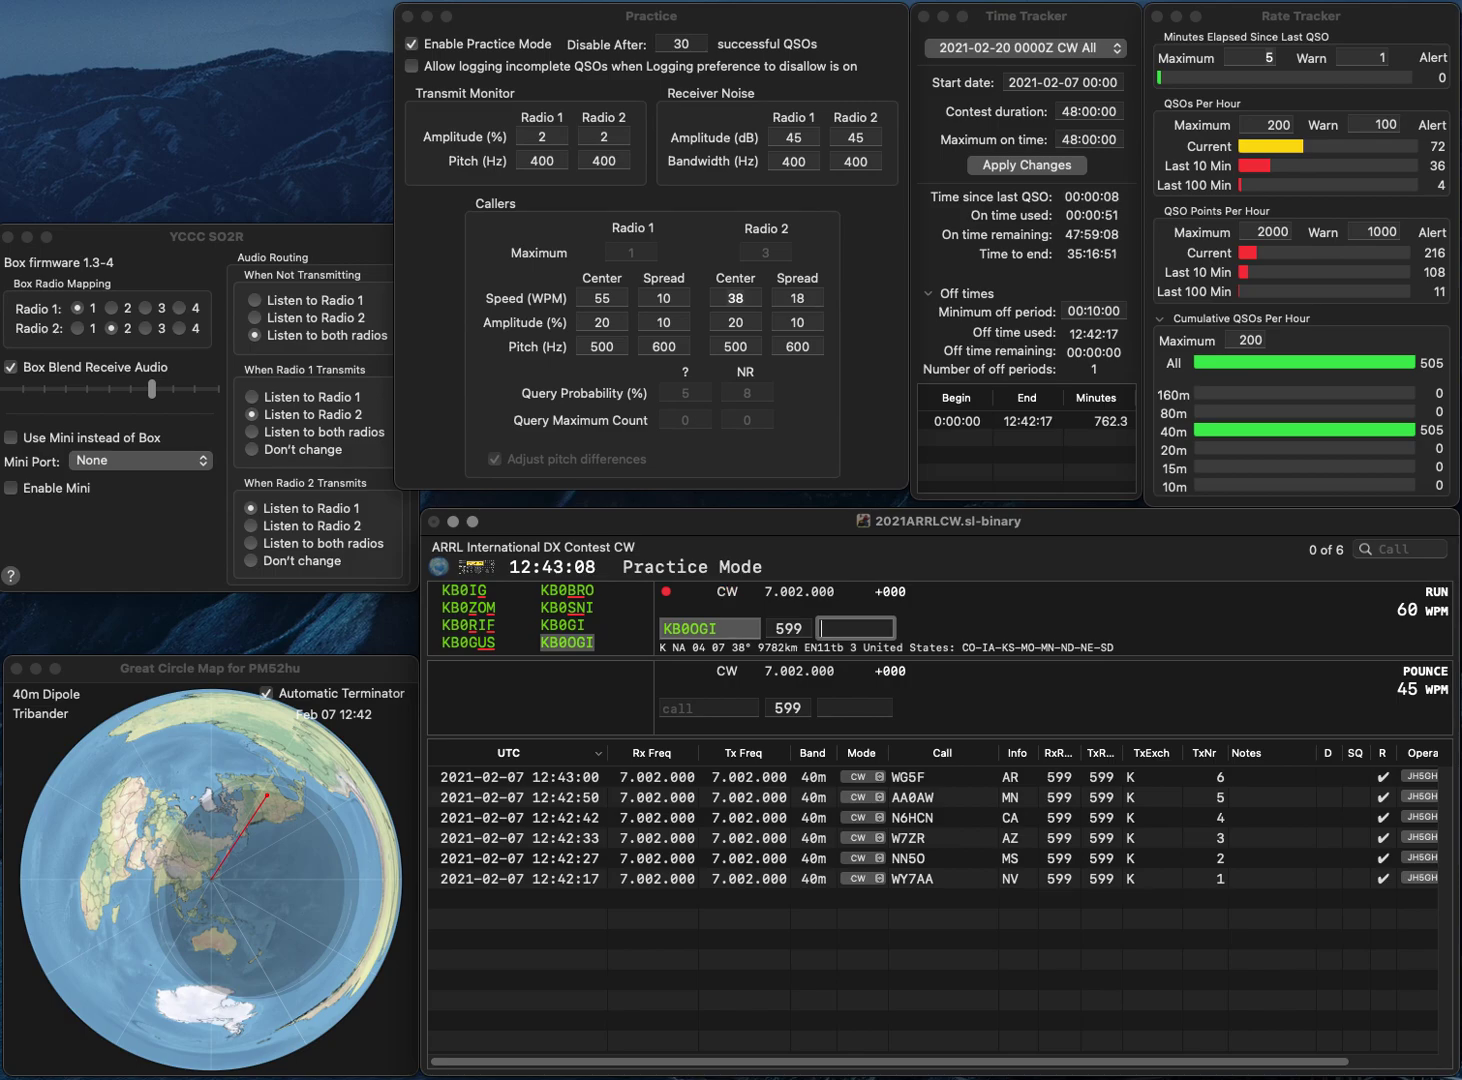
pyautogui.write('ND')
pyautogui.press('Return')
pyautogui.write('NA4DX')
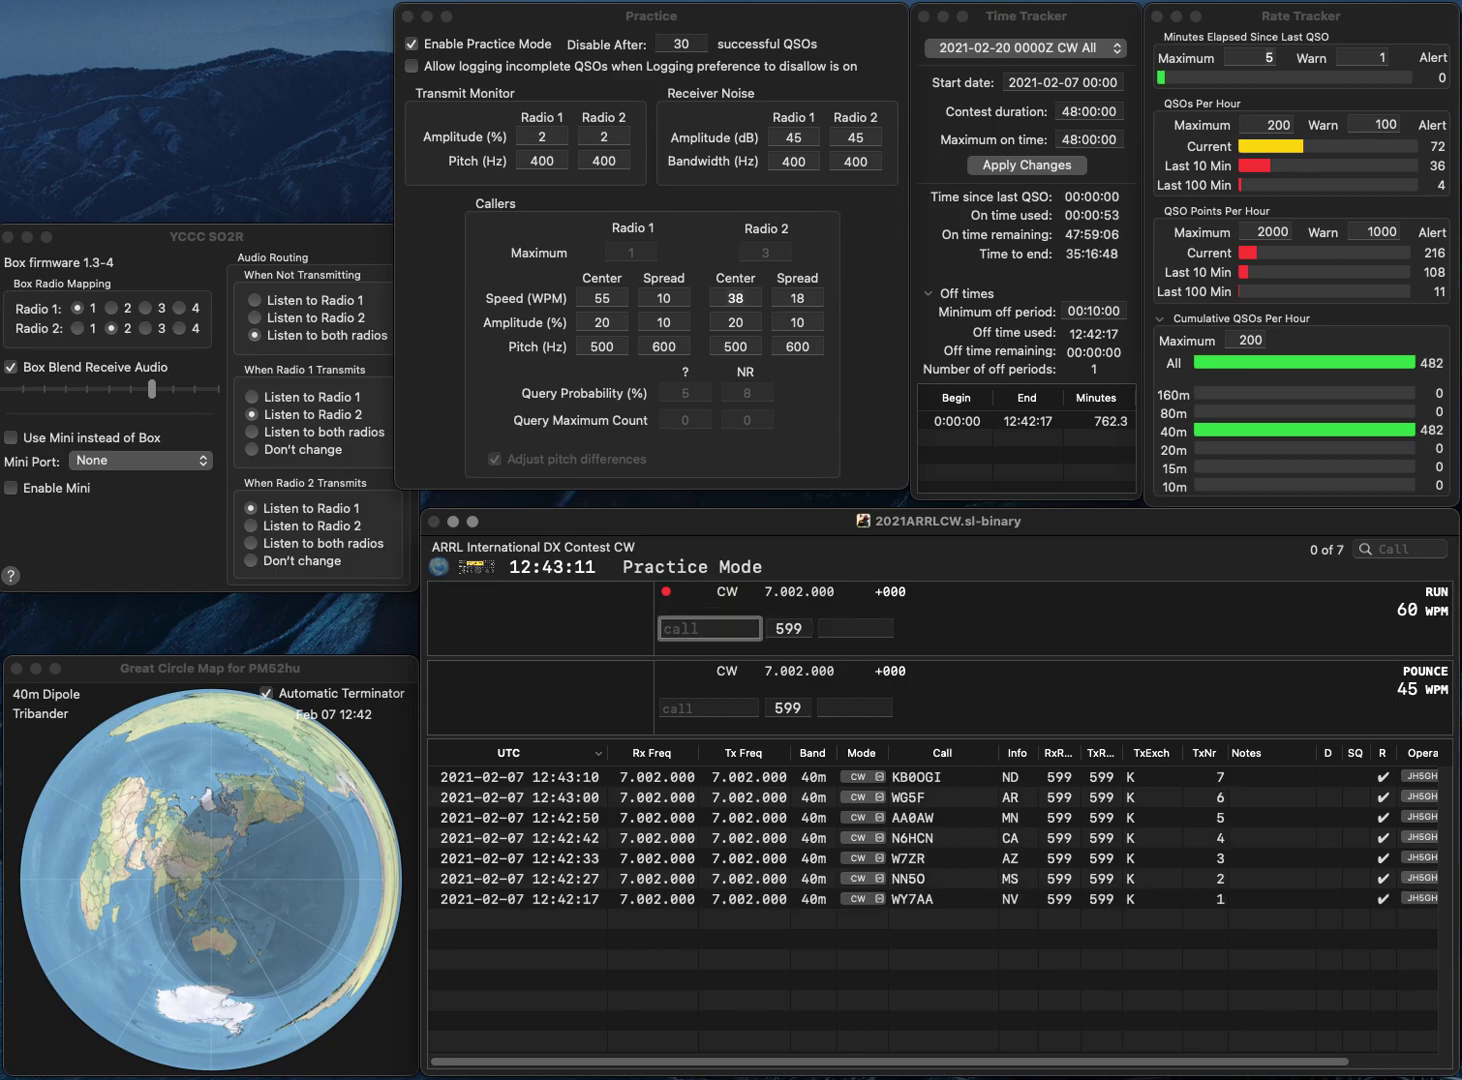
pyautogui.press('Return')
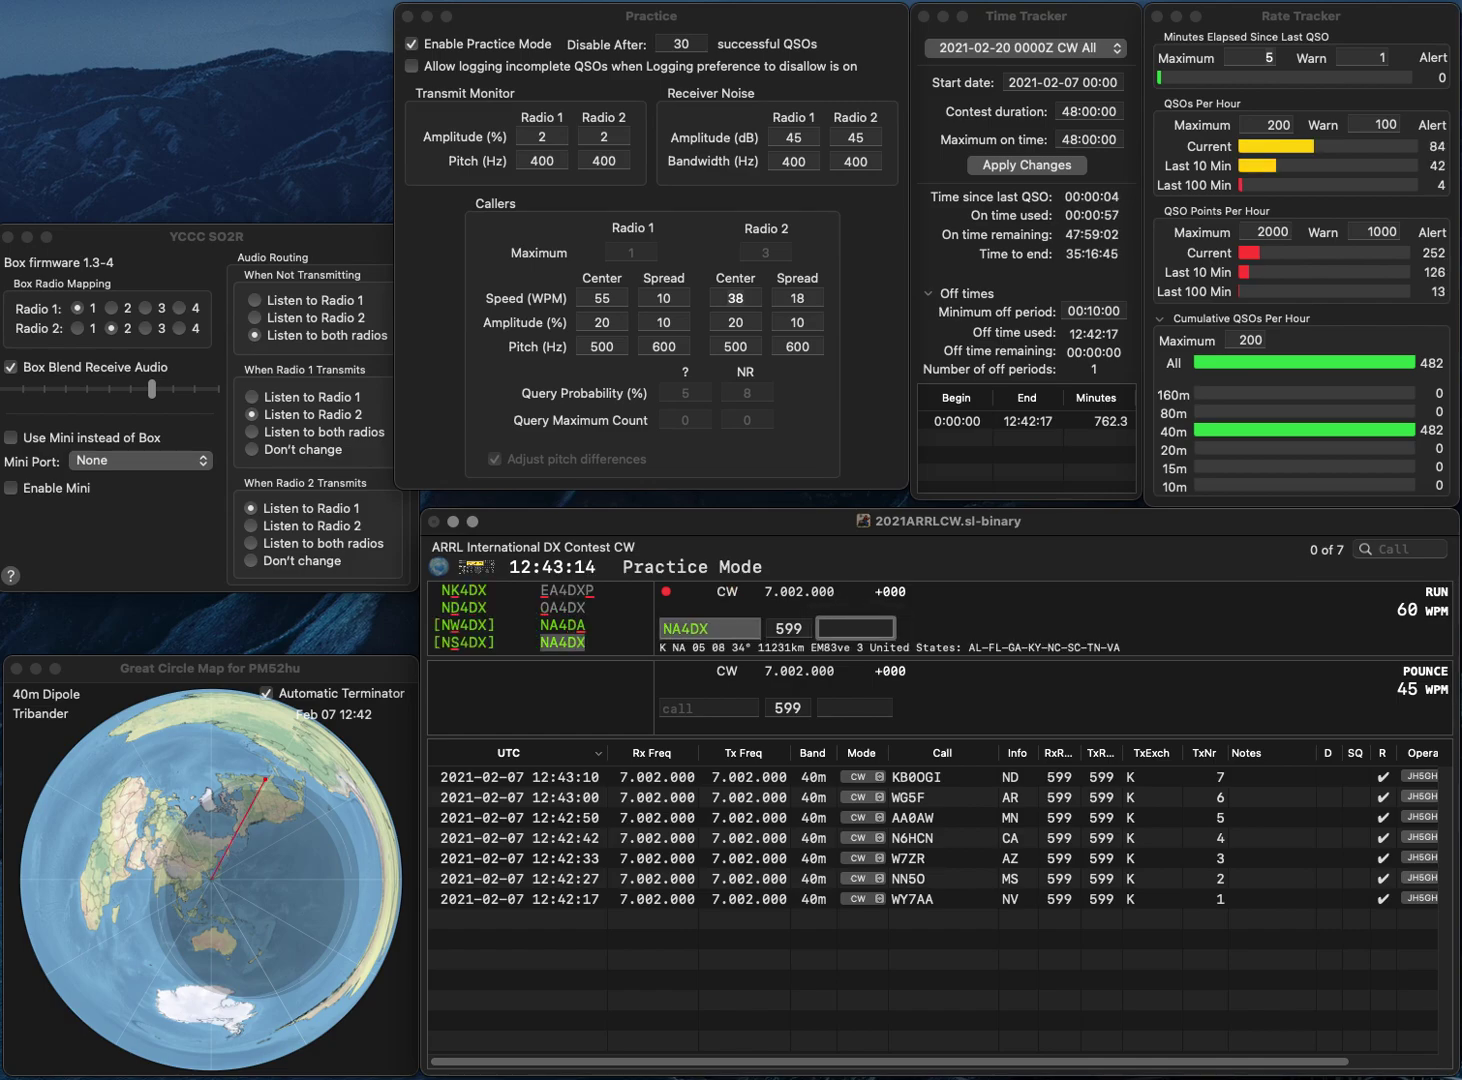
pyautogui.write('VA')
pyautogui.press('Return')
pyautogui.write('KN')
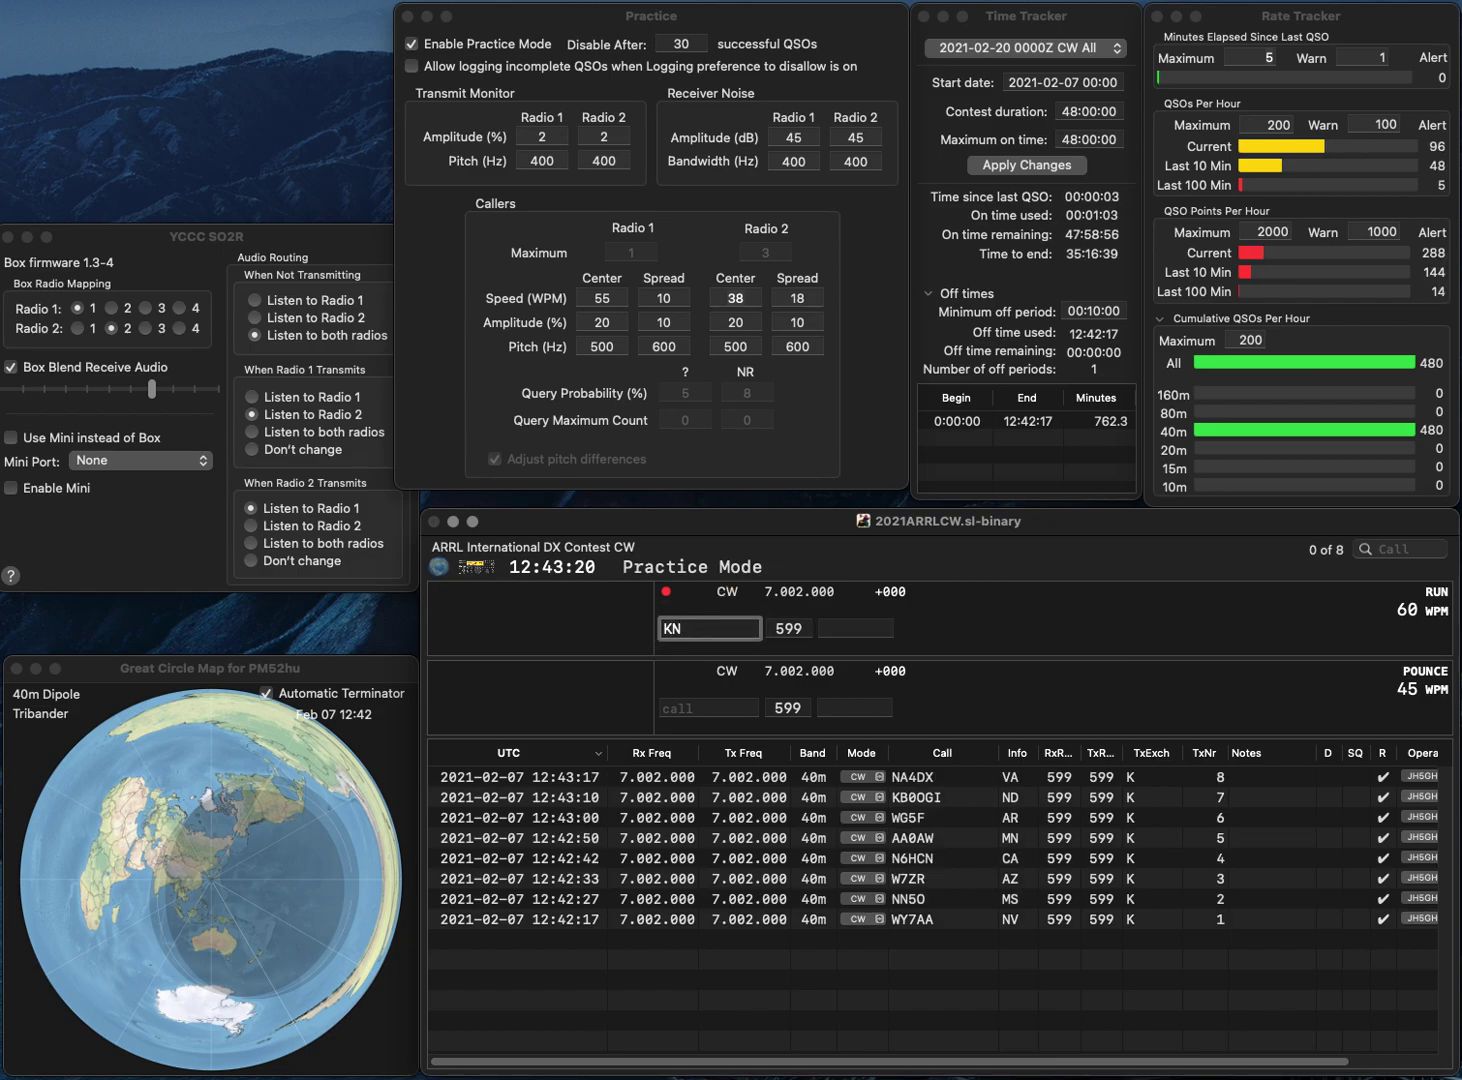
pyautogui.write('7')
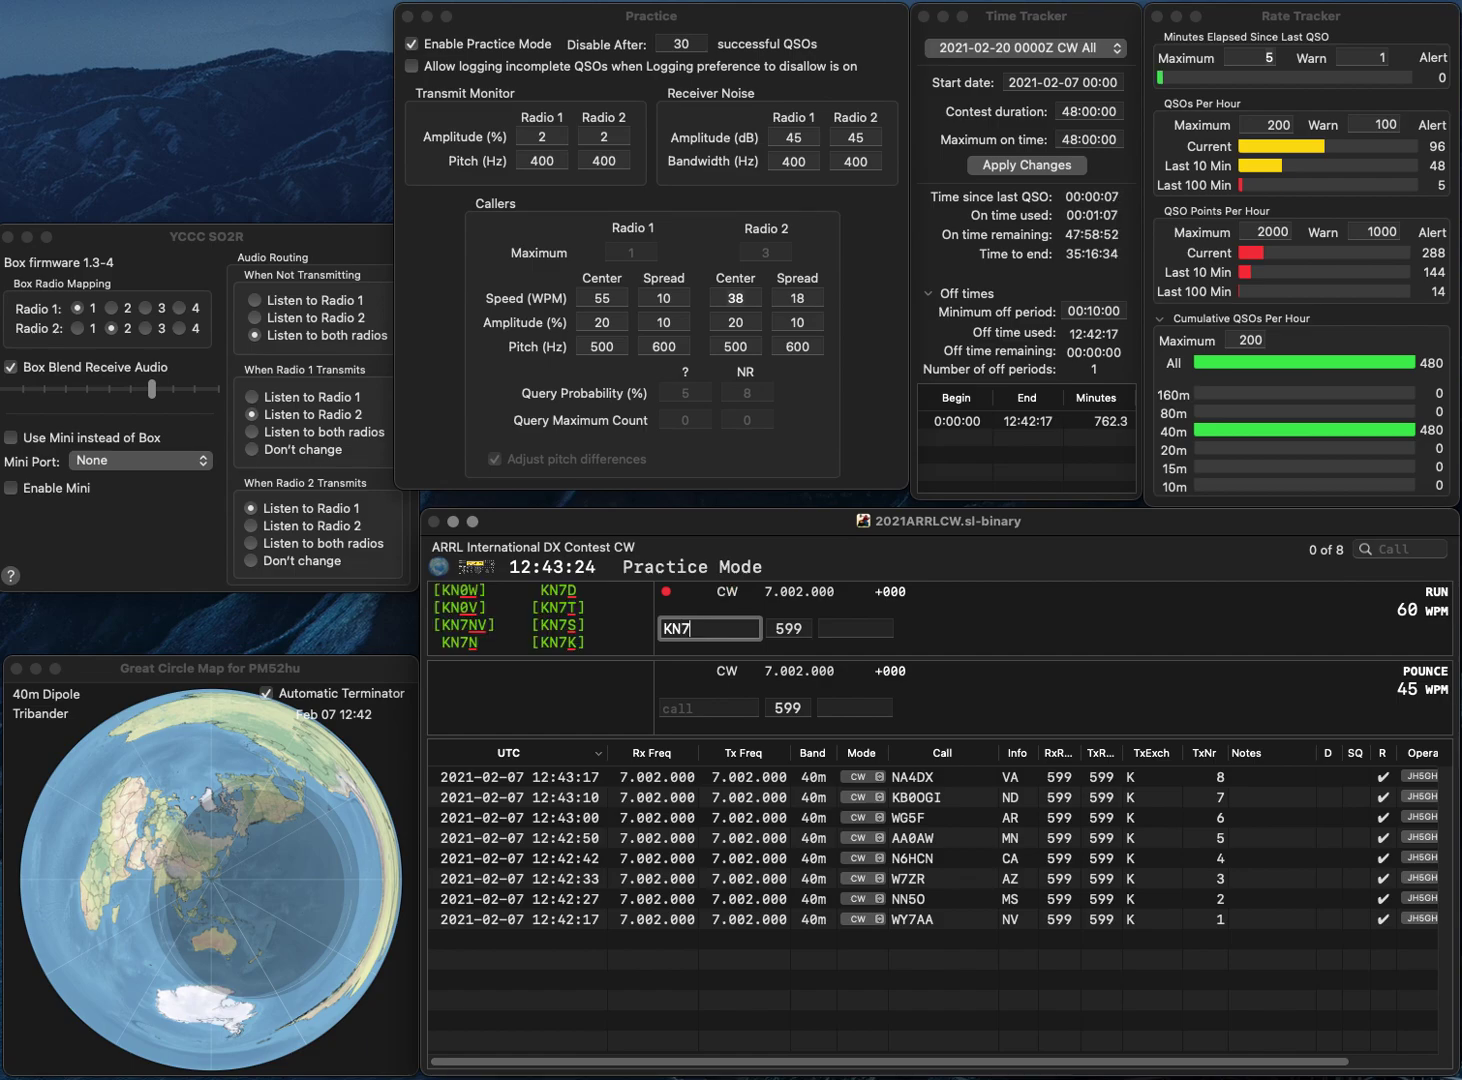
pyautogui.press('BackSpace')
pyautogui.write('8')
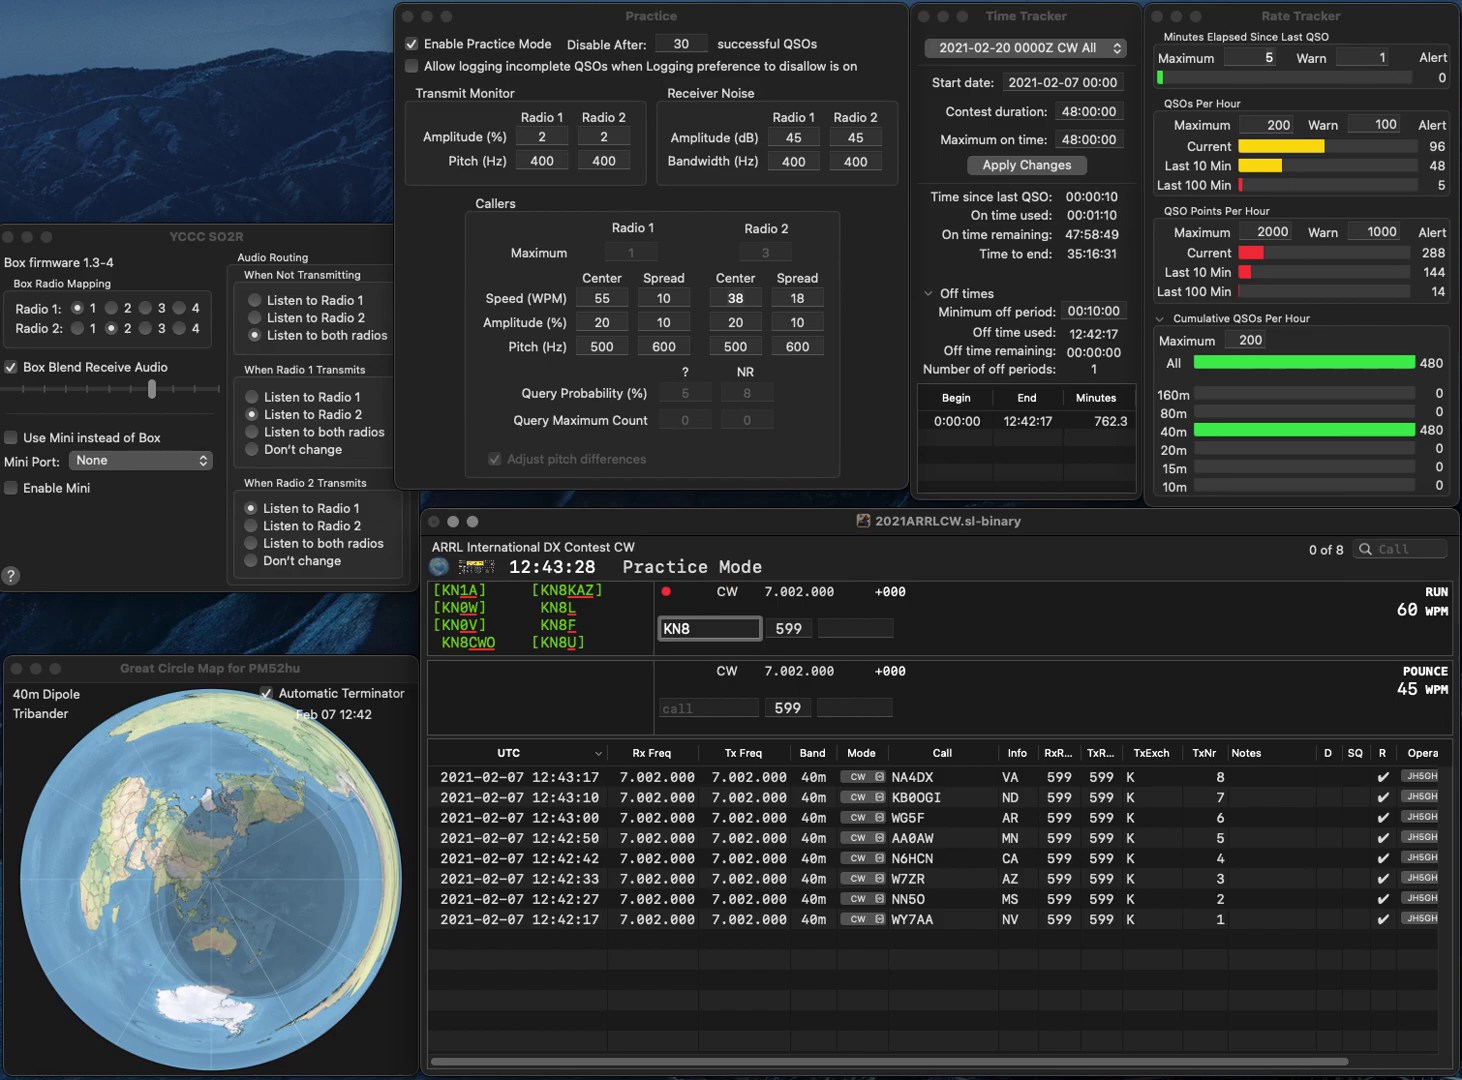
pyautogui.write('VEU')
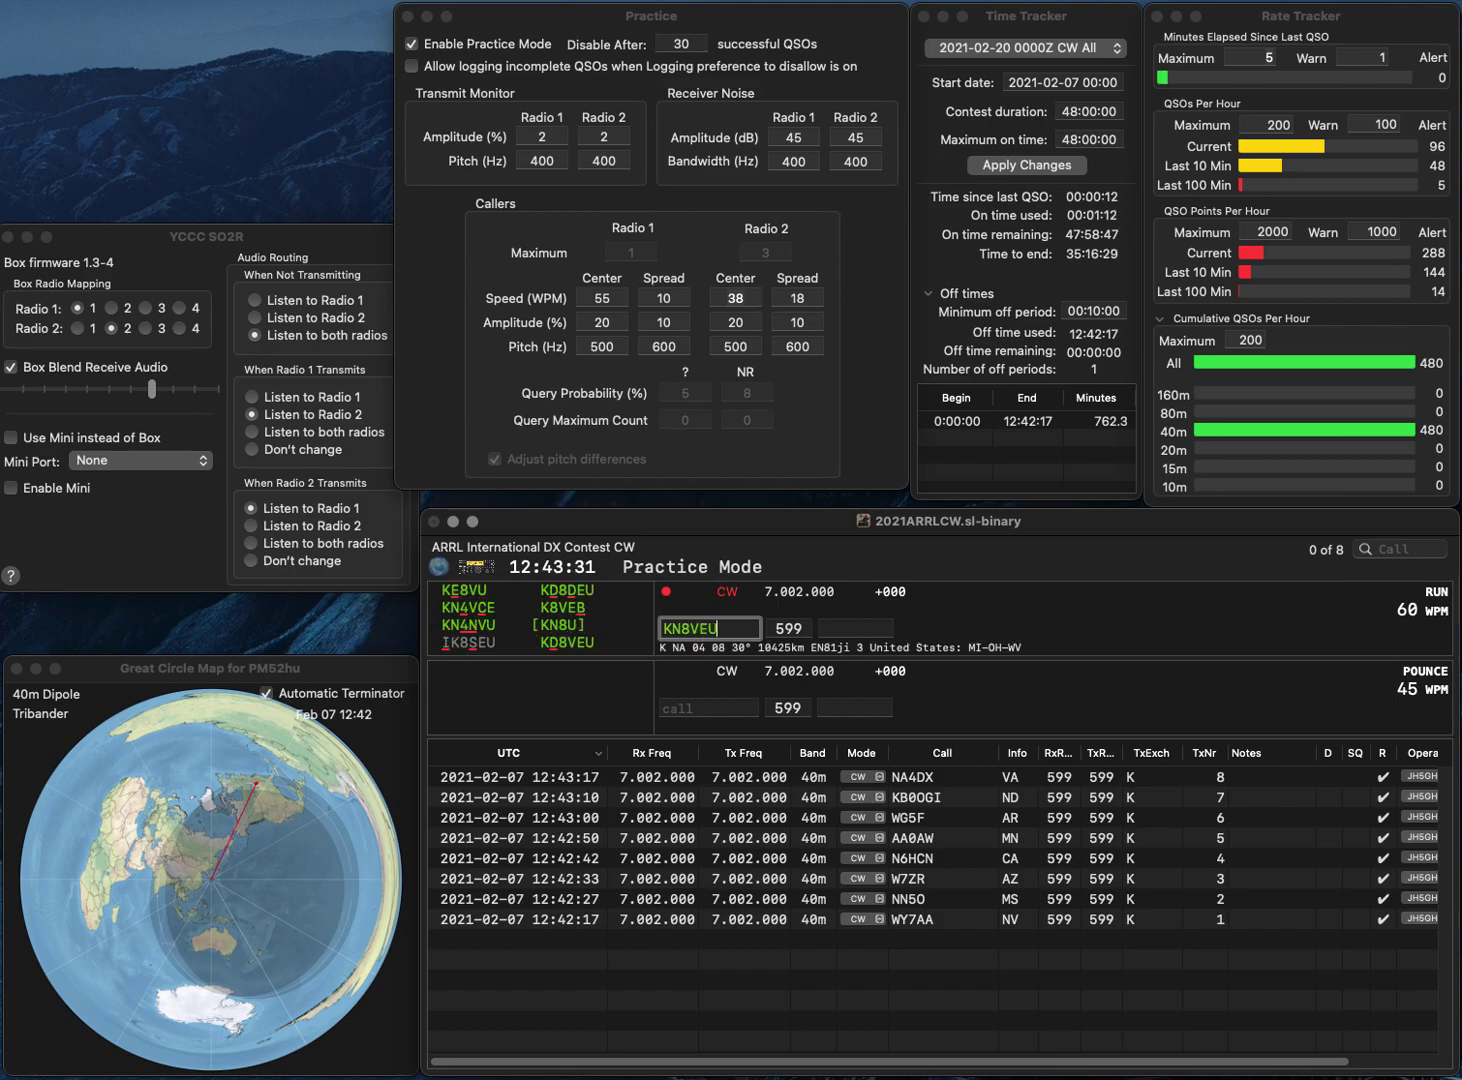
pyautogui.press('Left')
pyautogui.press('Left')
pyautogui.press('Left')
pyautogui.press('BackSpace')
pyautogui.press('BackSpace')
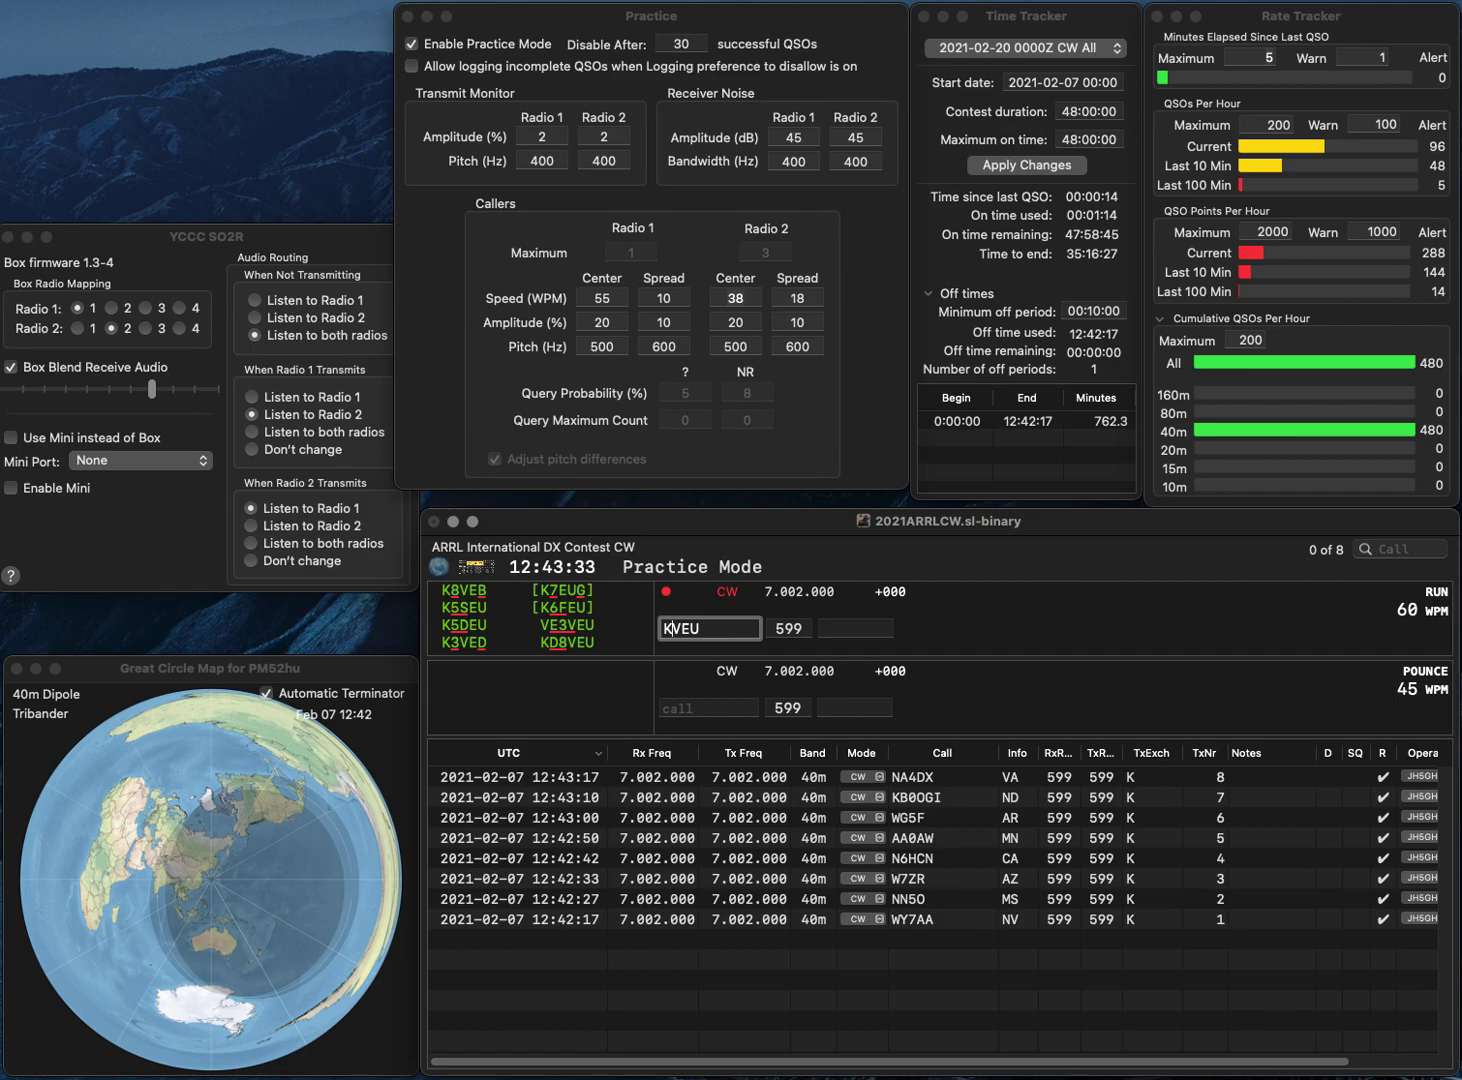
pyautogui.write('D8')
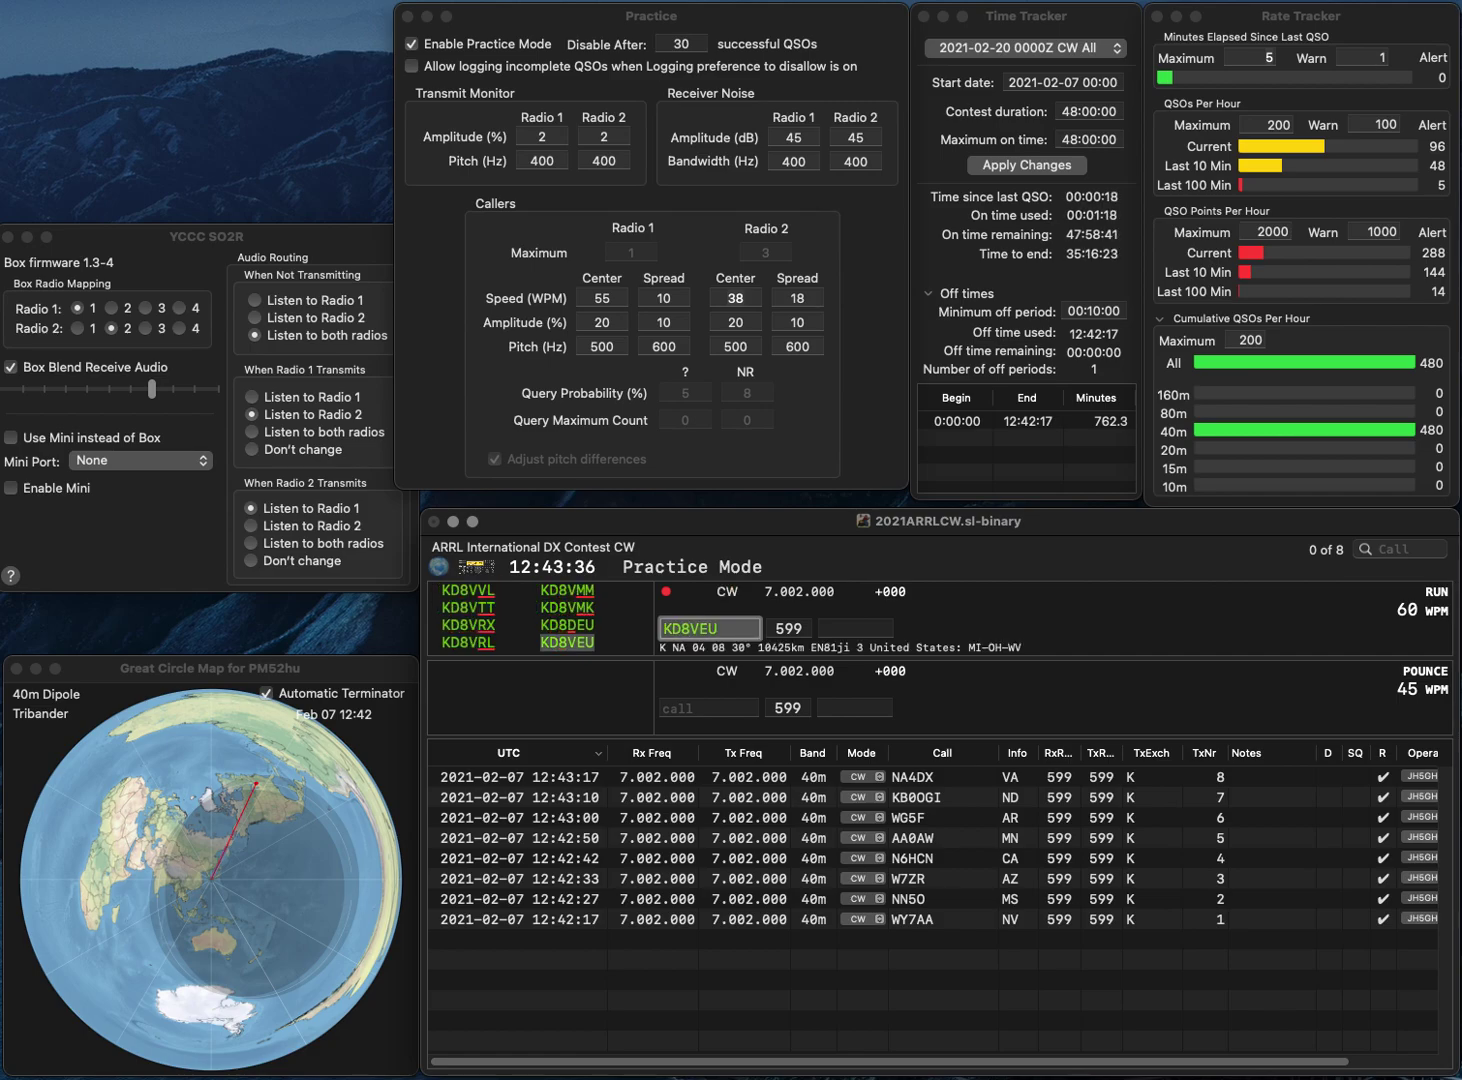
pyautogui.press('Tab')
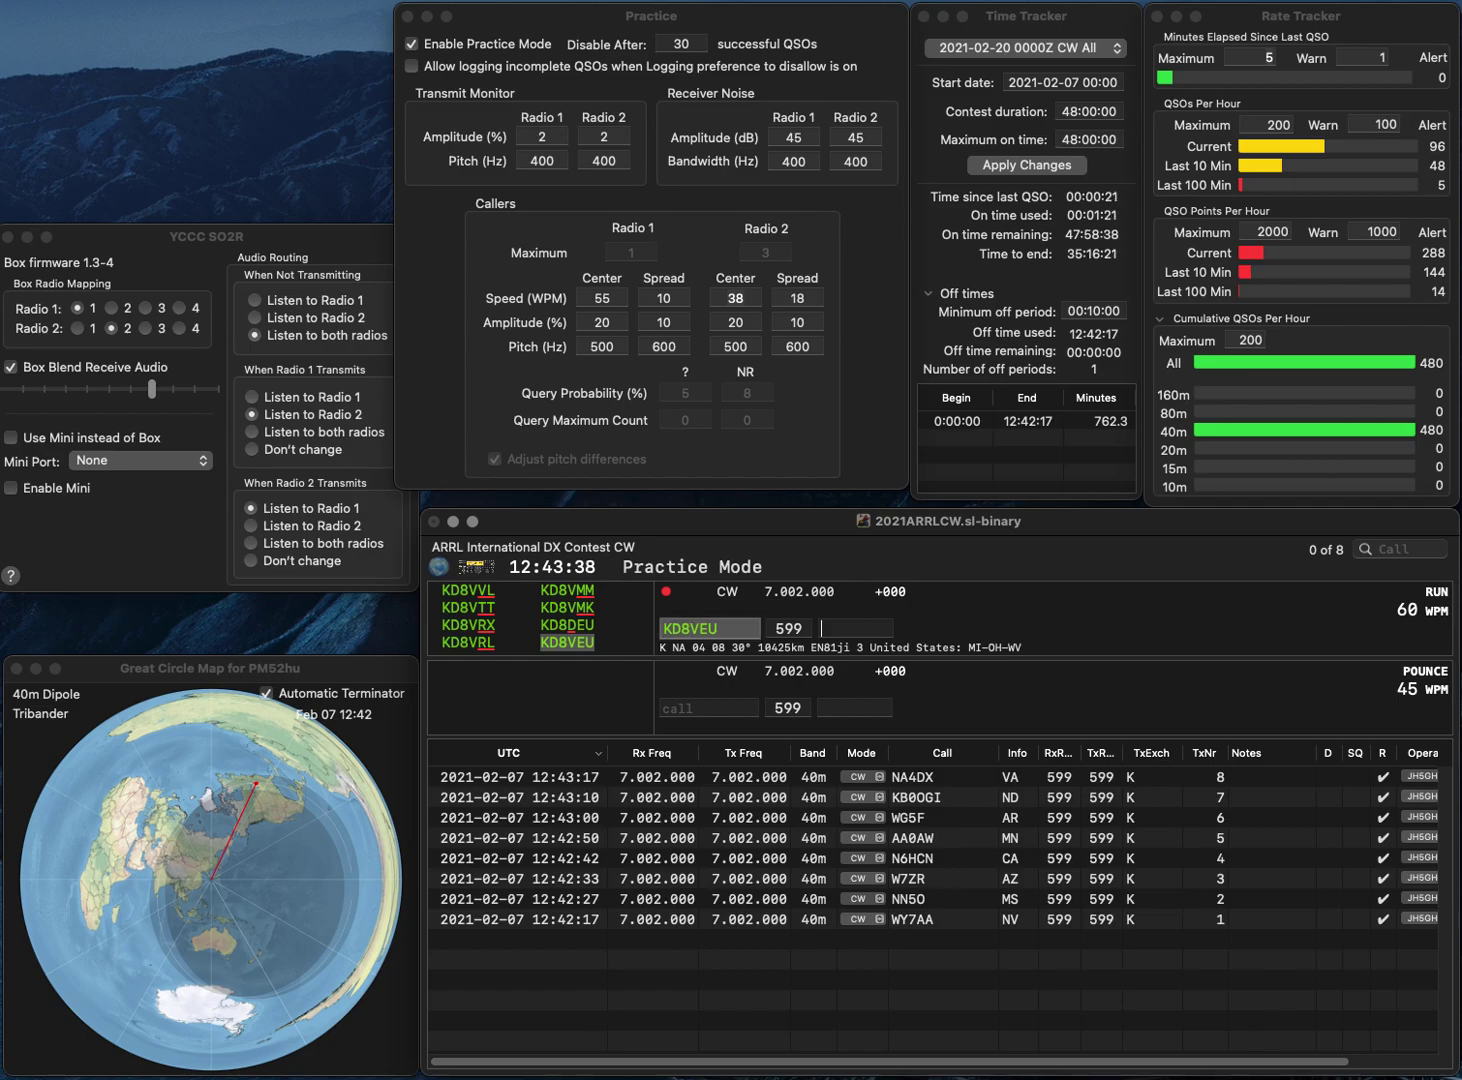
pyautogui.write('WV')
pyautogui.press('Return')
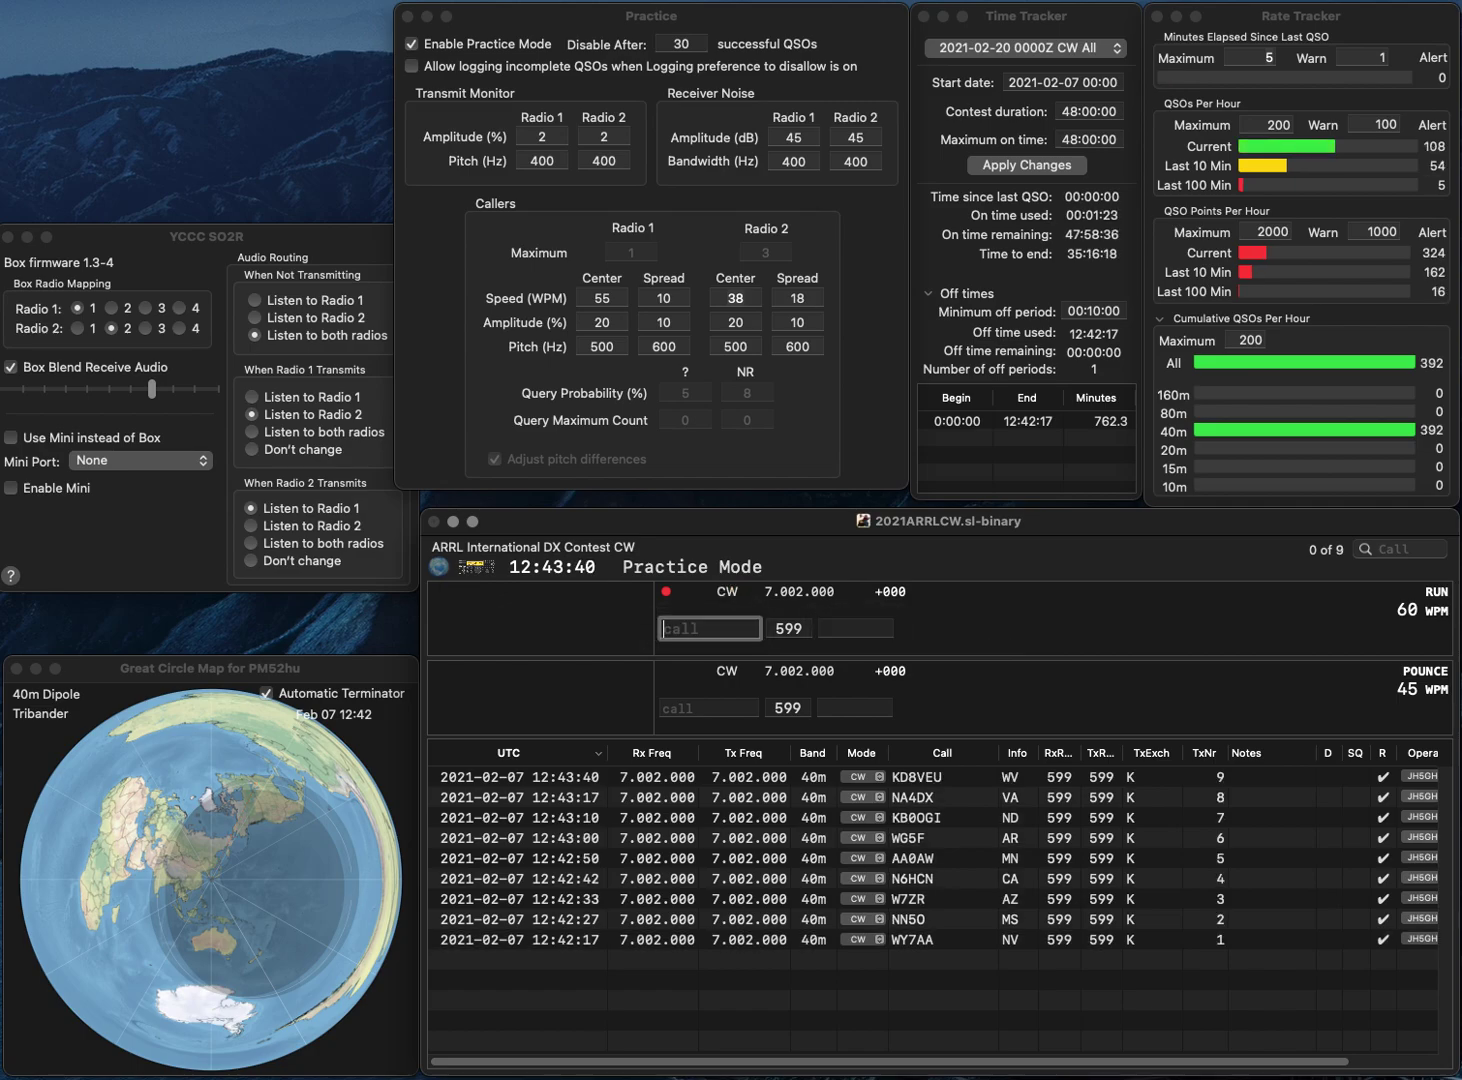
pyautogui.write('AB5KS')
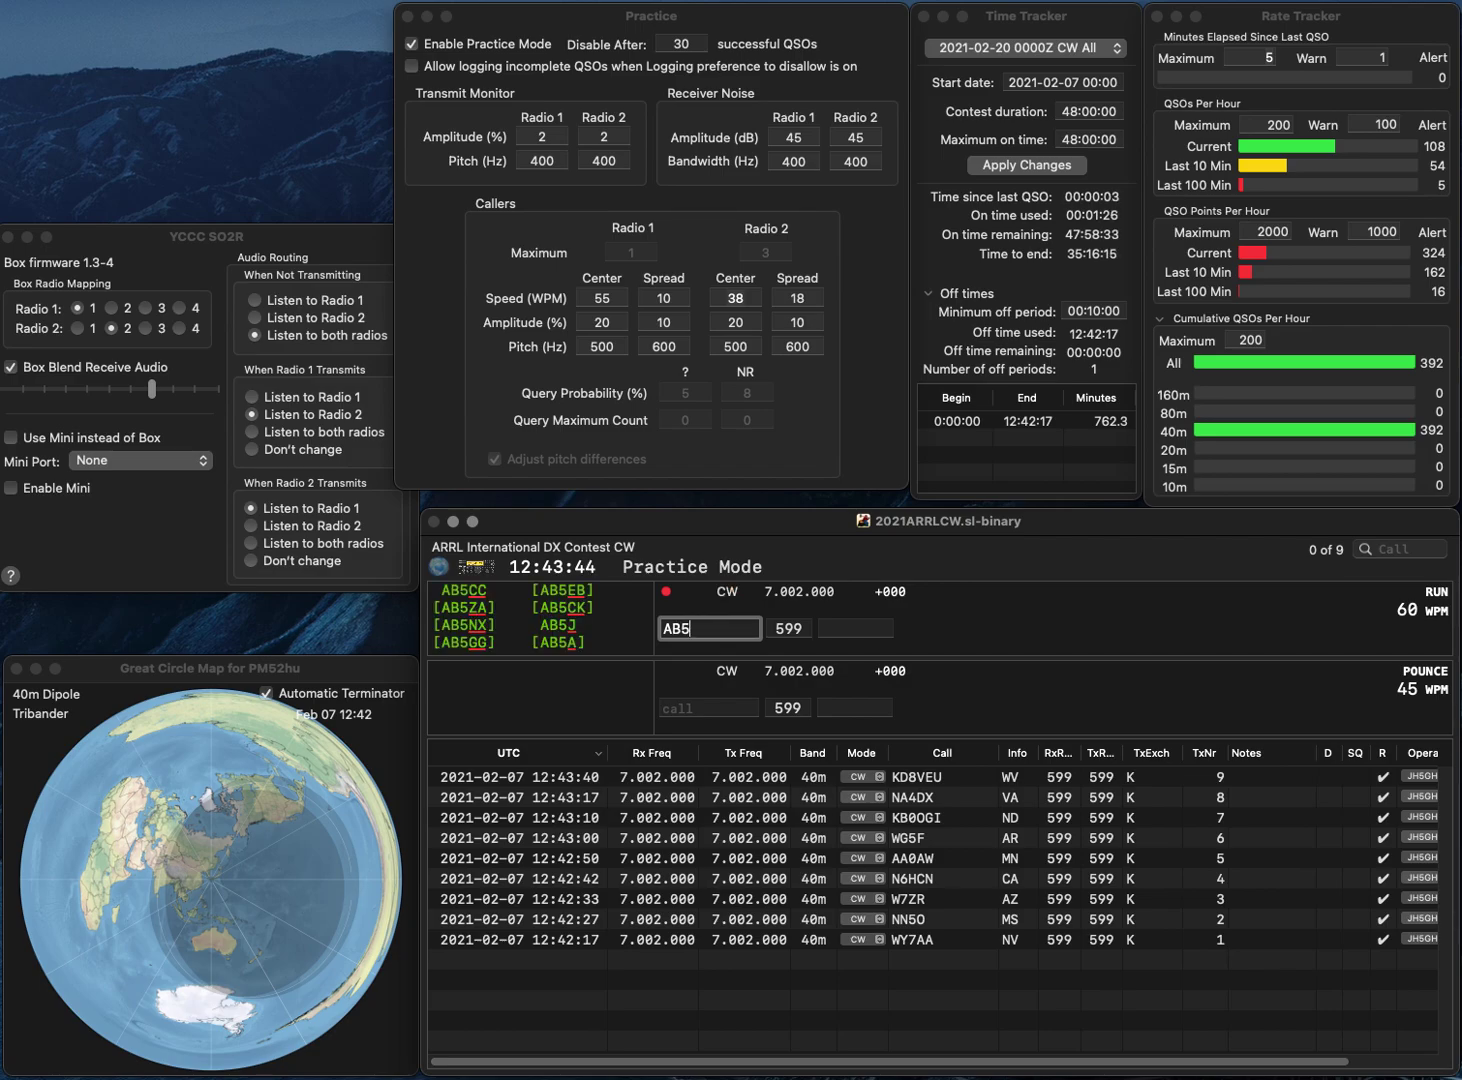
pyautogui.press('BackSpace')
pyautogui.write('D5KS')
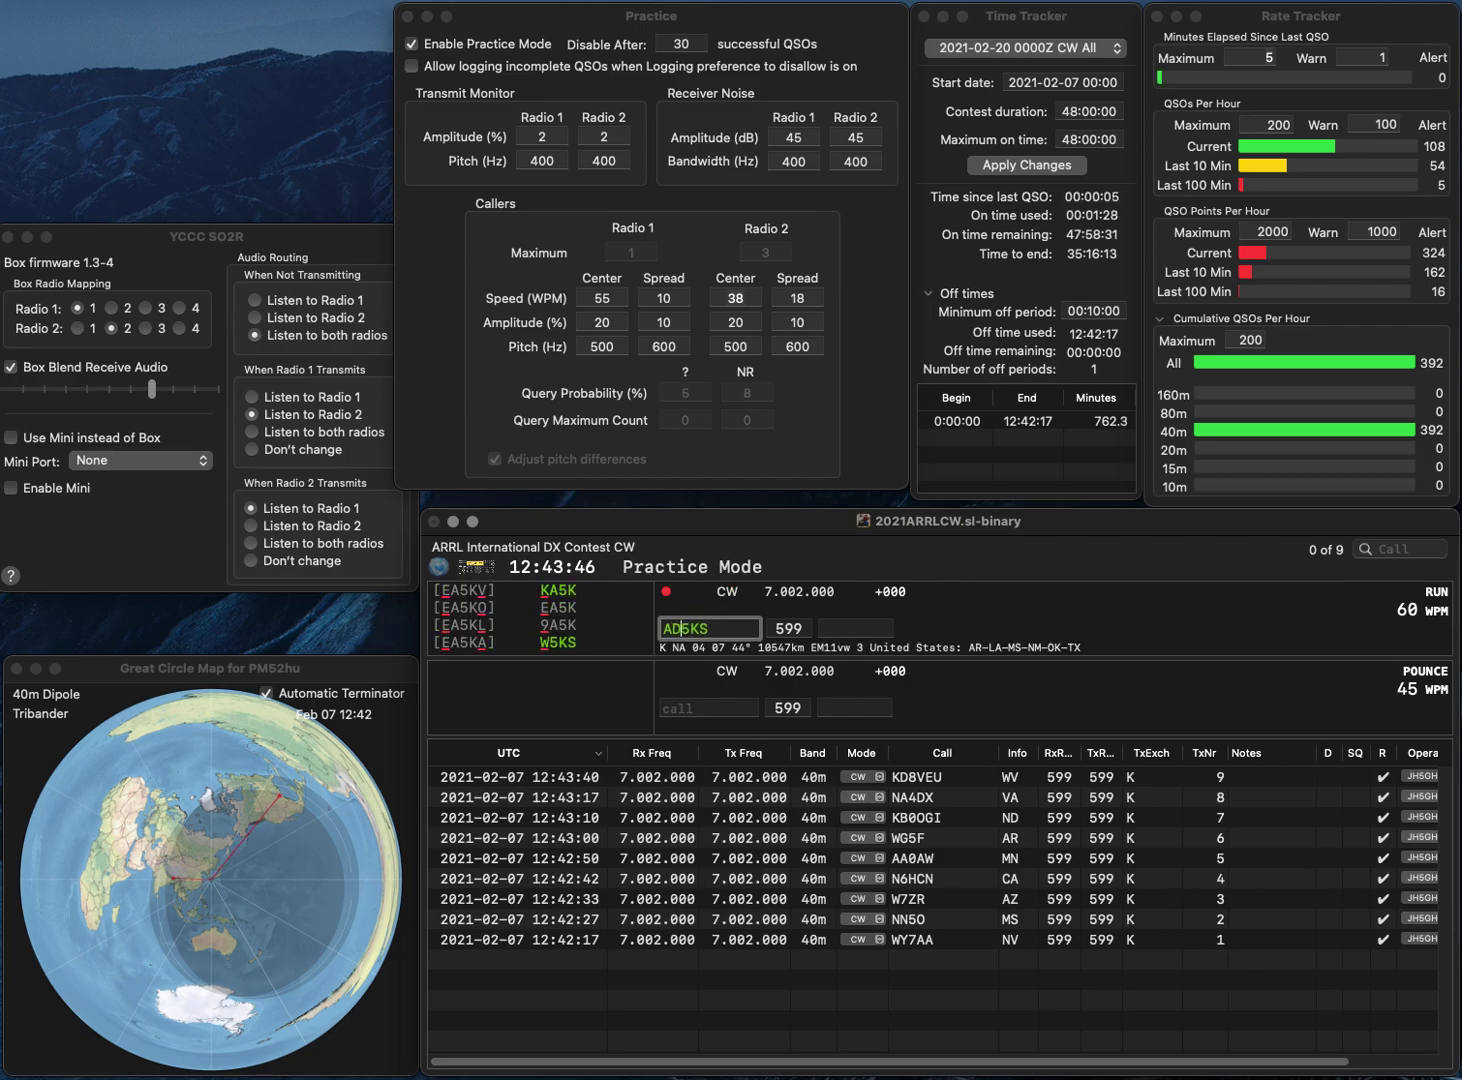
pyautogui.press('Return')
# Step: Try KH as the suffix of the AD5 call sign and restore it to KS
pyautogui.click(708, 628)
pyautogui.press('BackSpace')
pyautogui.write('H')
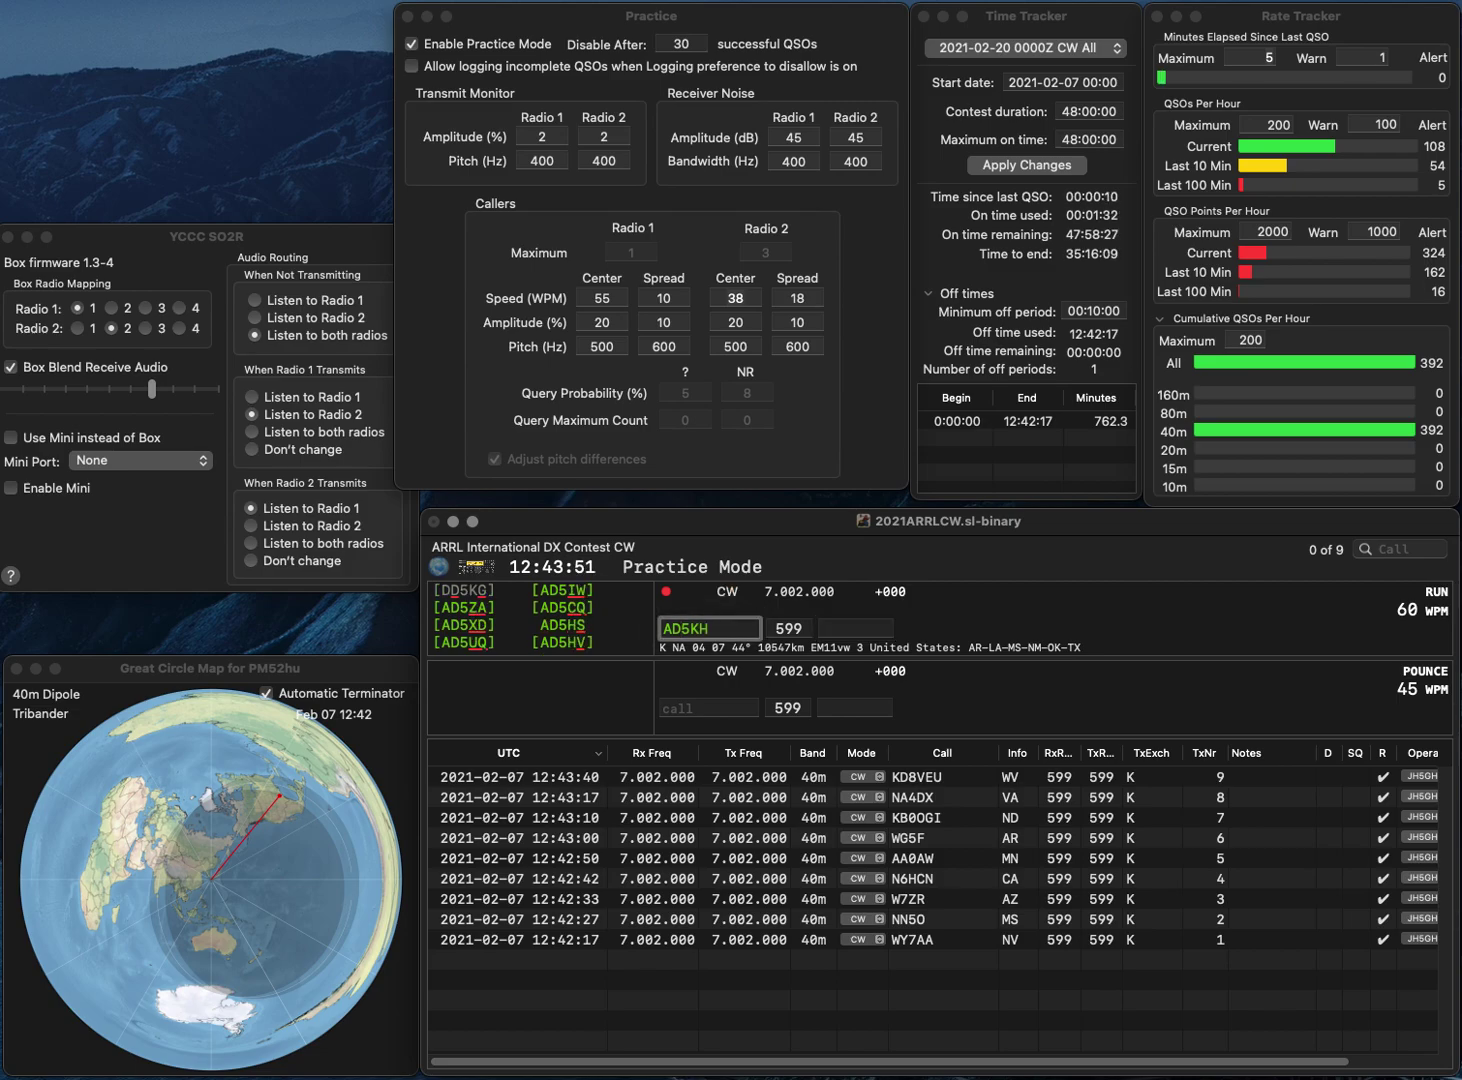
pyautogui.press('BackSpace')
pyautogui.write('S')
pyautogui.press('Left')
pyautogui.press('Left')
pyautogui.press('Left')
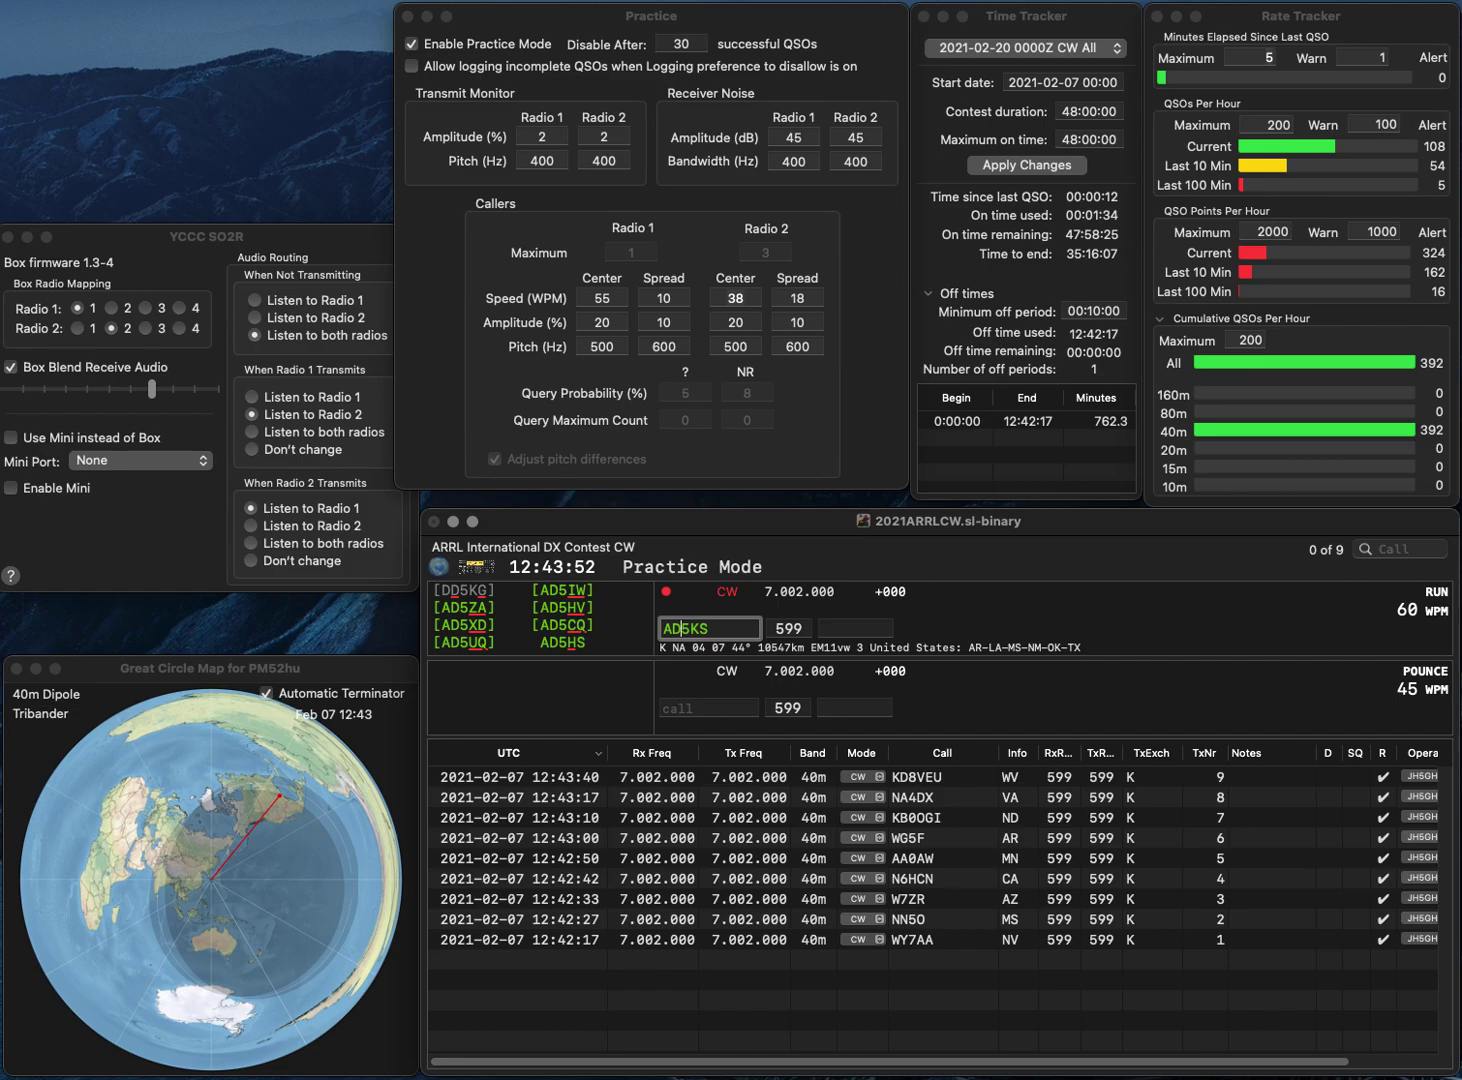
pyautogui.press('BackSpace')
pyautogui.write('S')
pyautogui.press('BackSpace')
pyautogui.write('B')
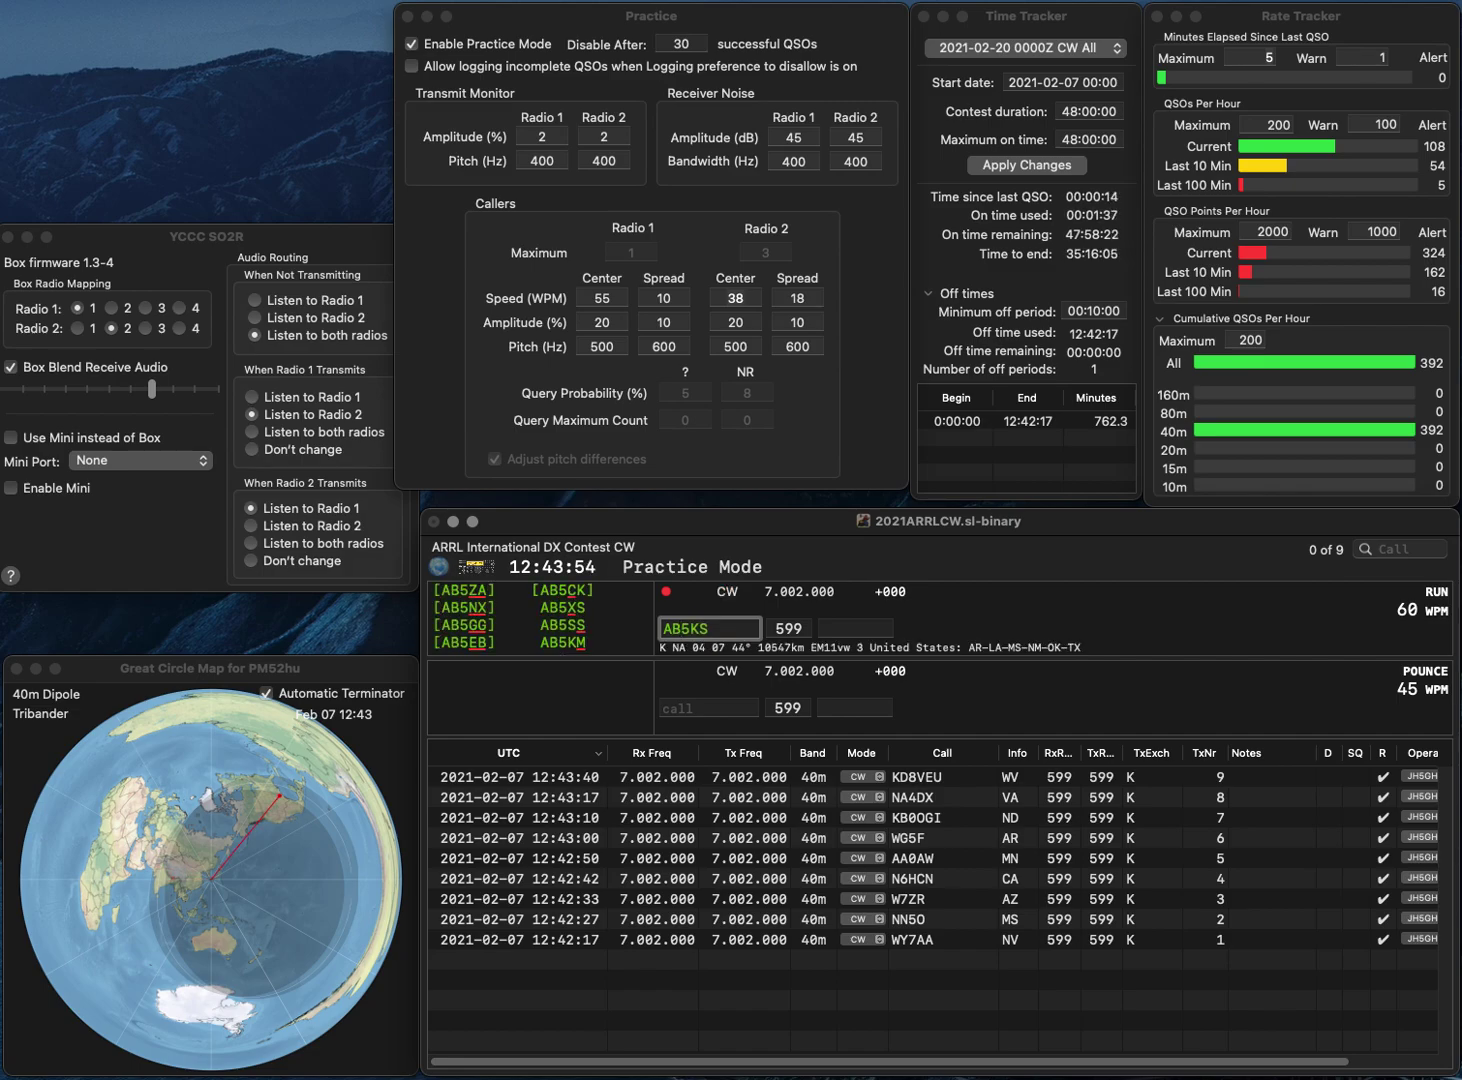
pyautogui.press('Delete')
pyautogui.write('X')
pyautogui.press('Return')
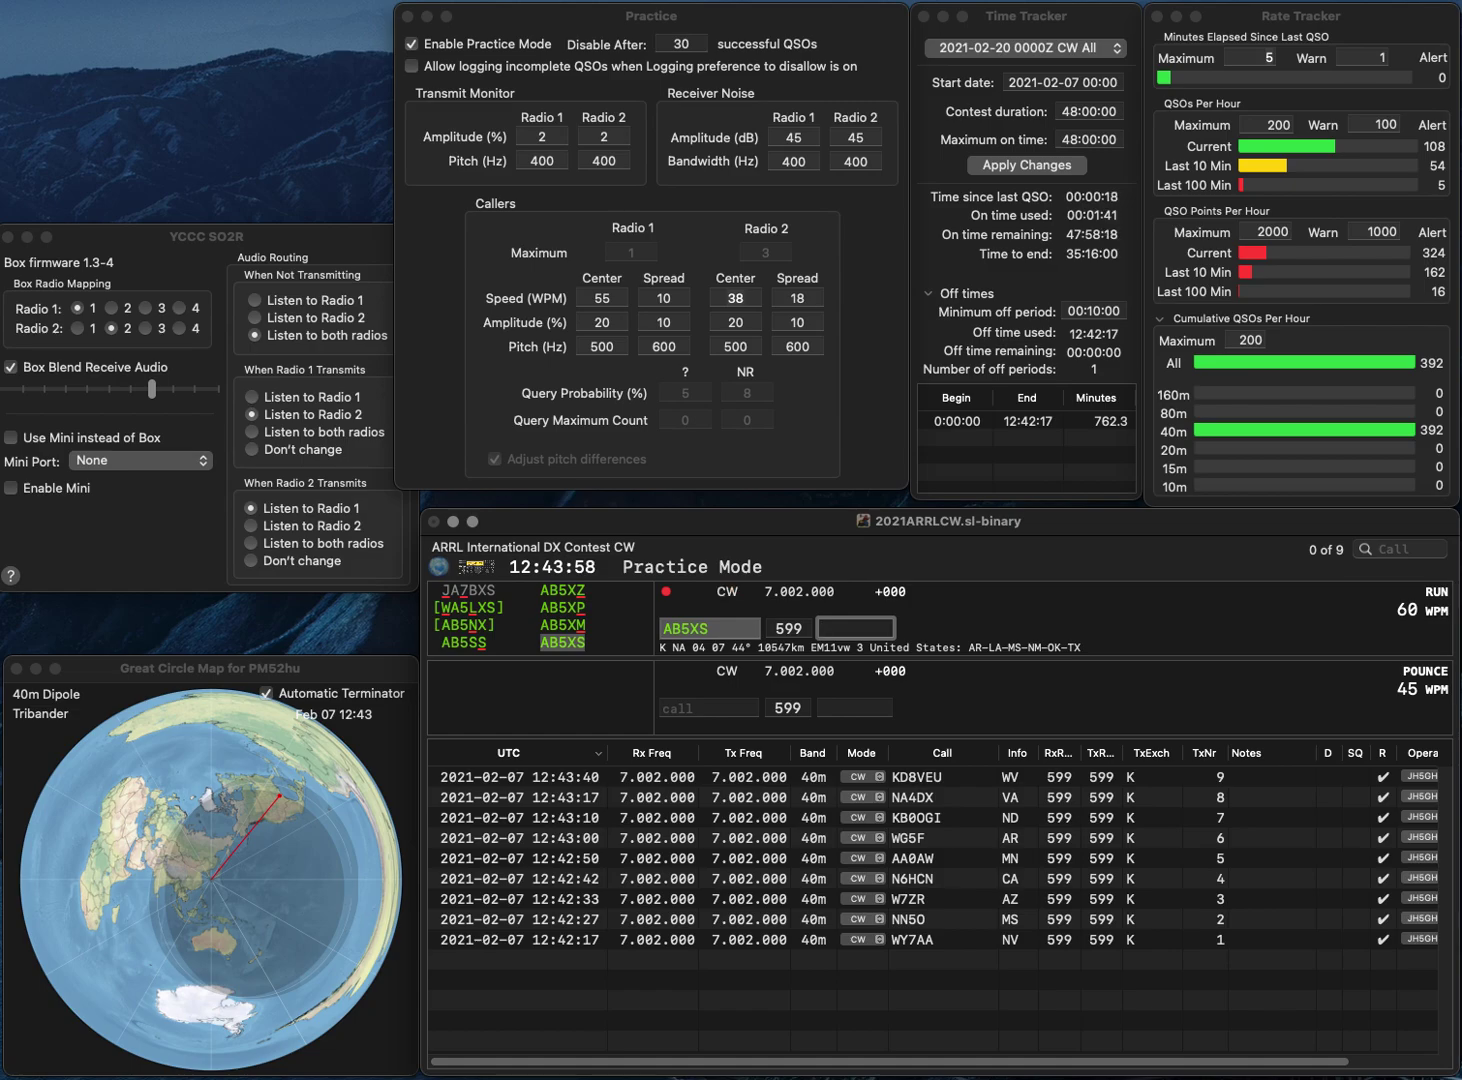
# Step: Correct the call sign's prefix to AD5 on the run radio, making it AD5XS
pyautogui.click(703, 629)
pyautogui.press('Left')
pyautogui.press('Left')
pyautogui.press('BackSpace')
pyautogui.write('D')
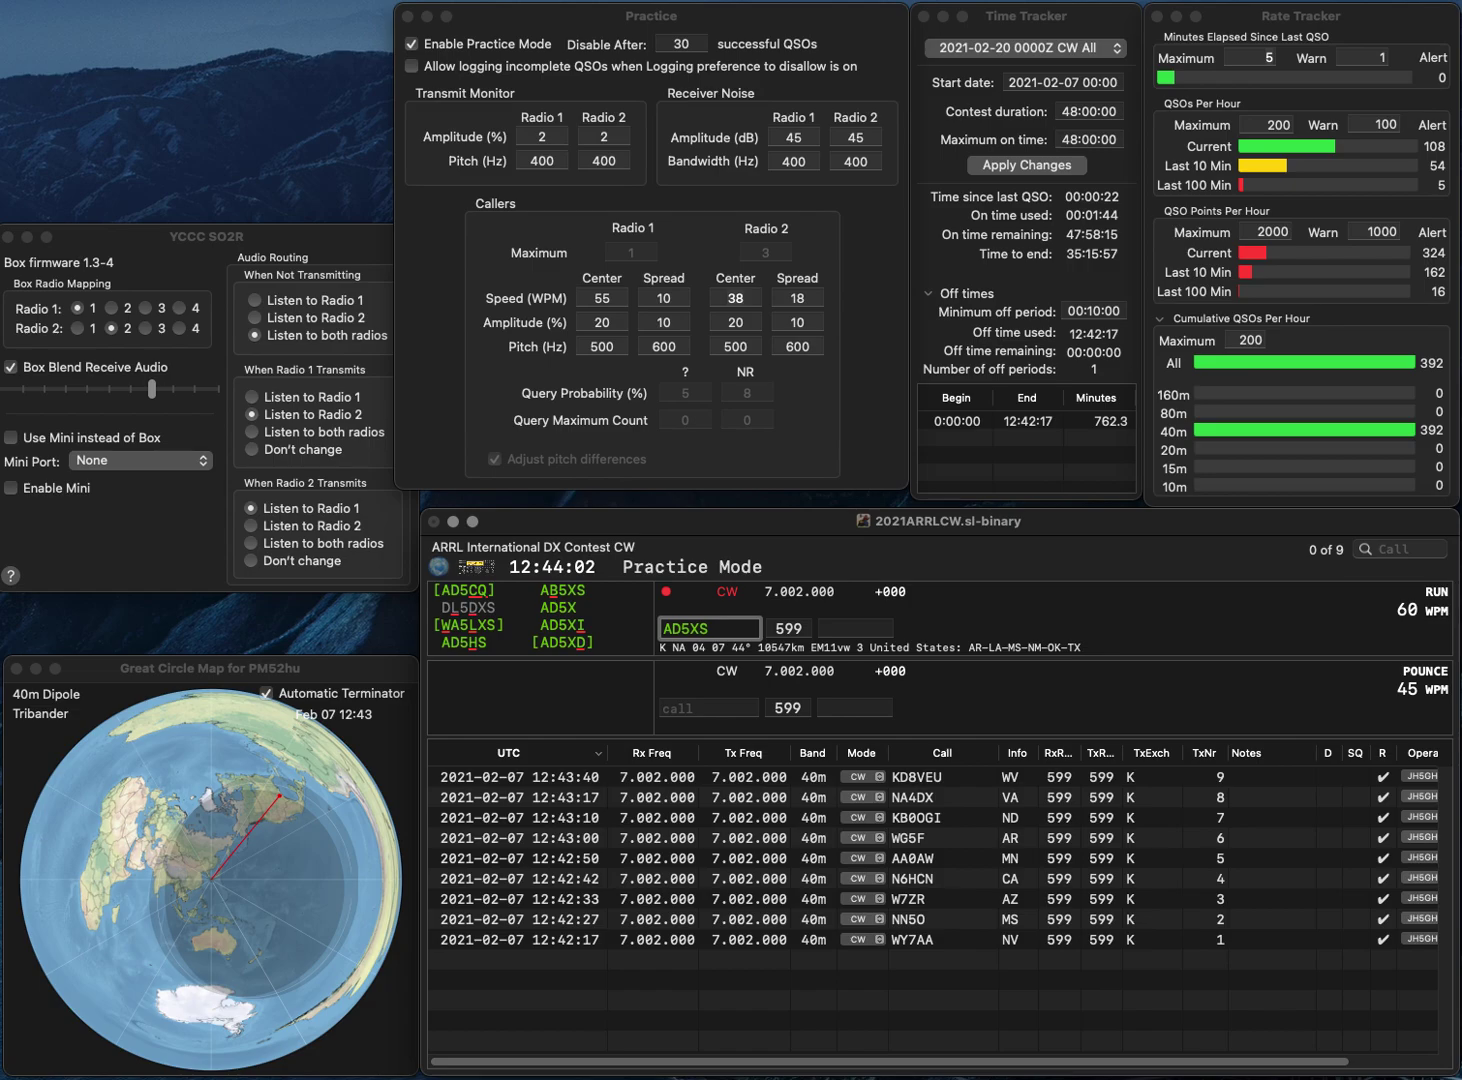
# Step: Try XH, XS and KS in turn as the suffix of the AD5 call sign
pyautogui.press('BackSpace')
pyautogui.write('H')
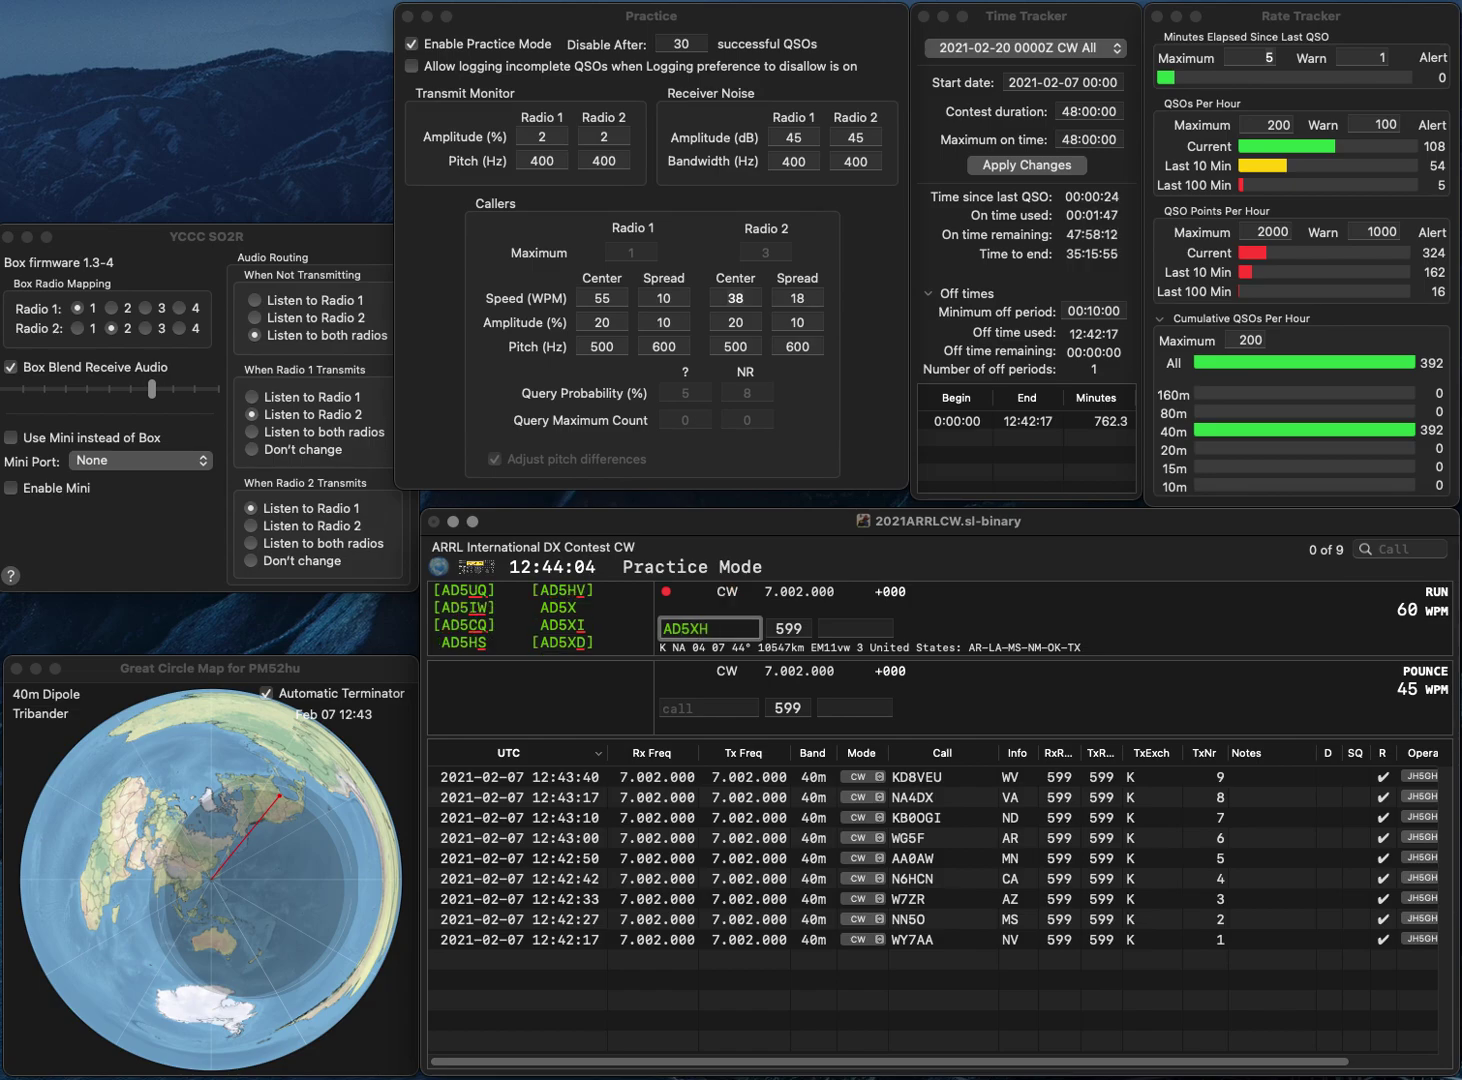
pyautogui.press('BackSpace')
pyautogui.write('S')
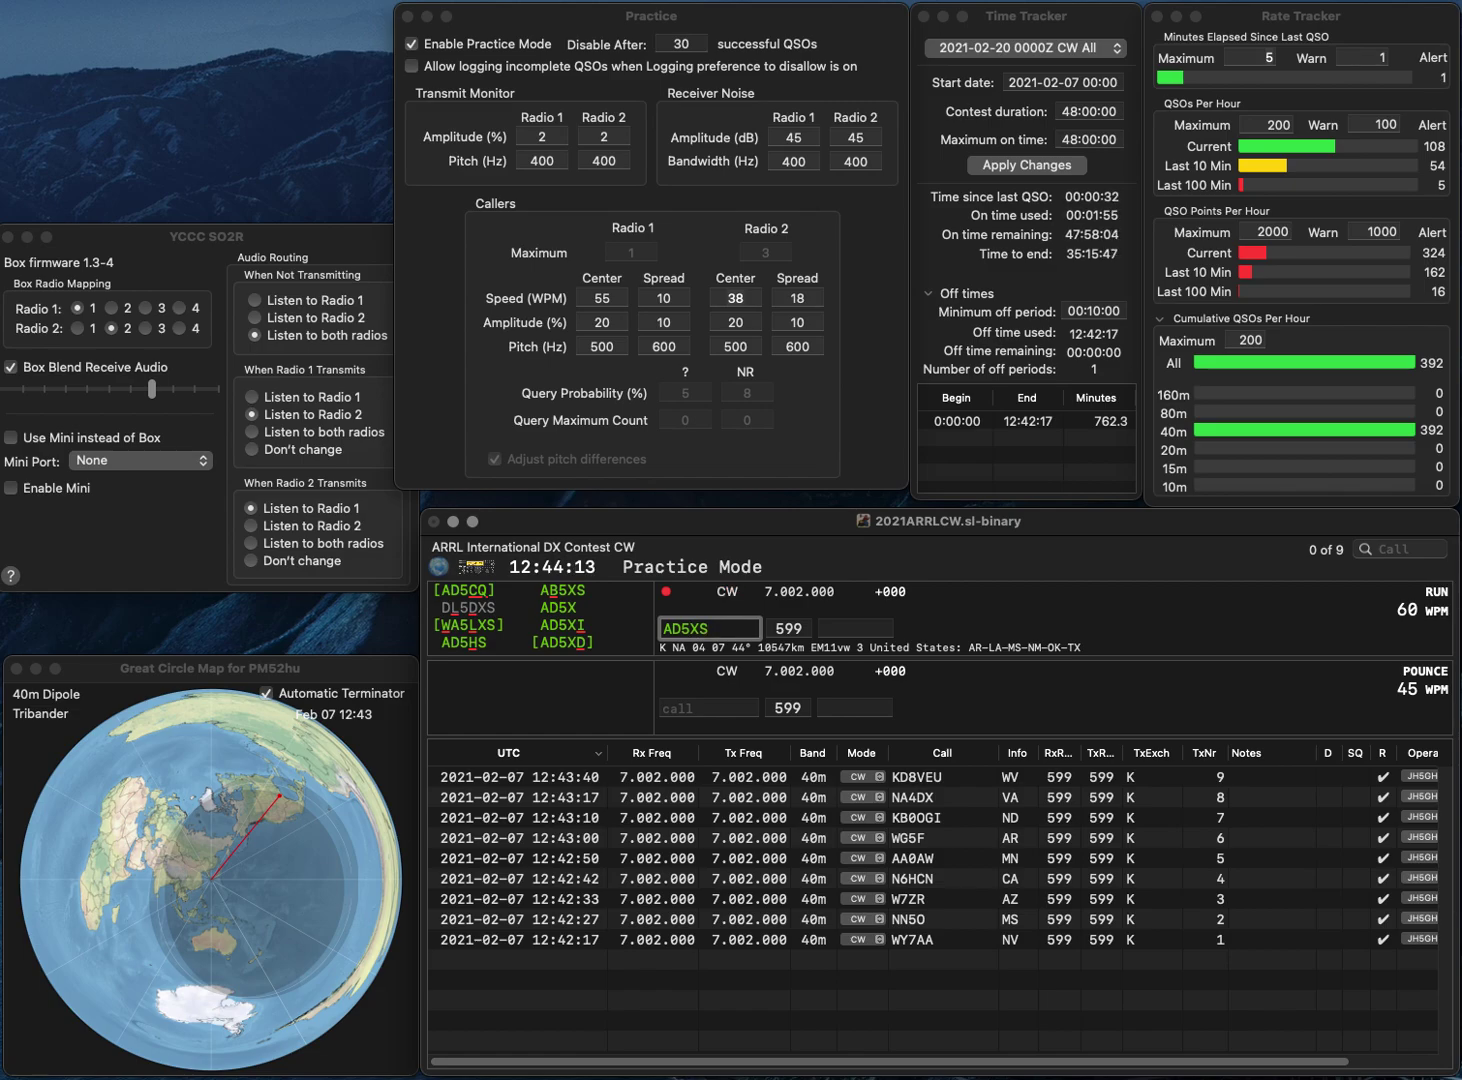
pyautogui.press('Delete')
pyautogui.write('K')
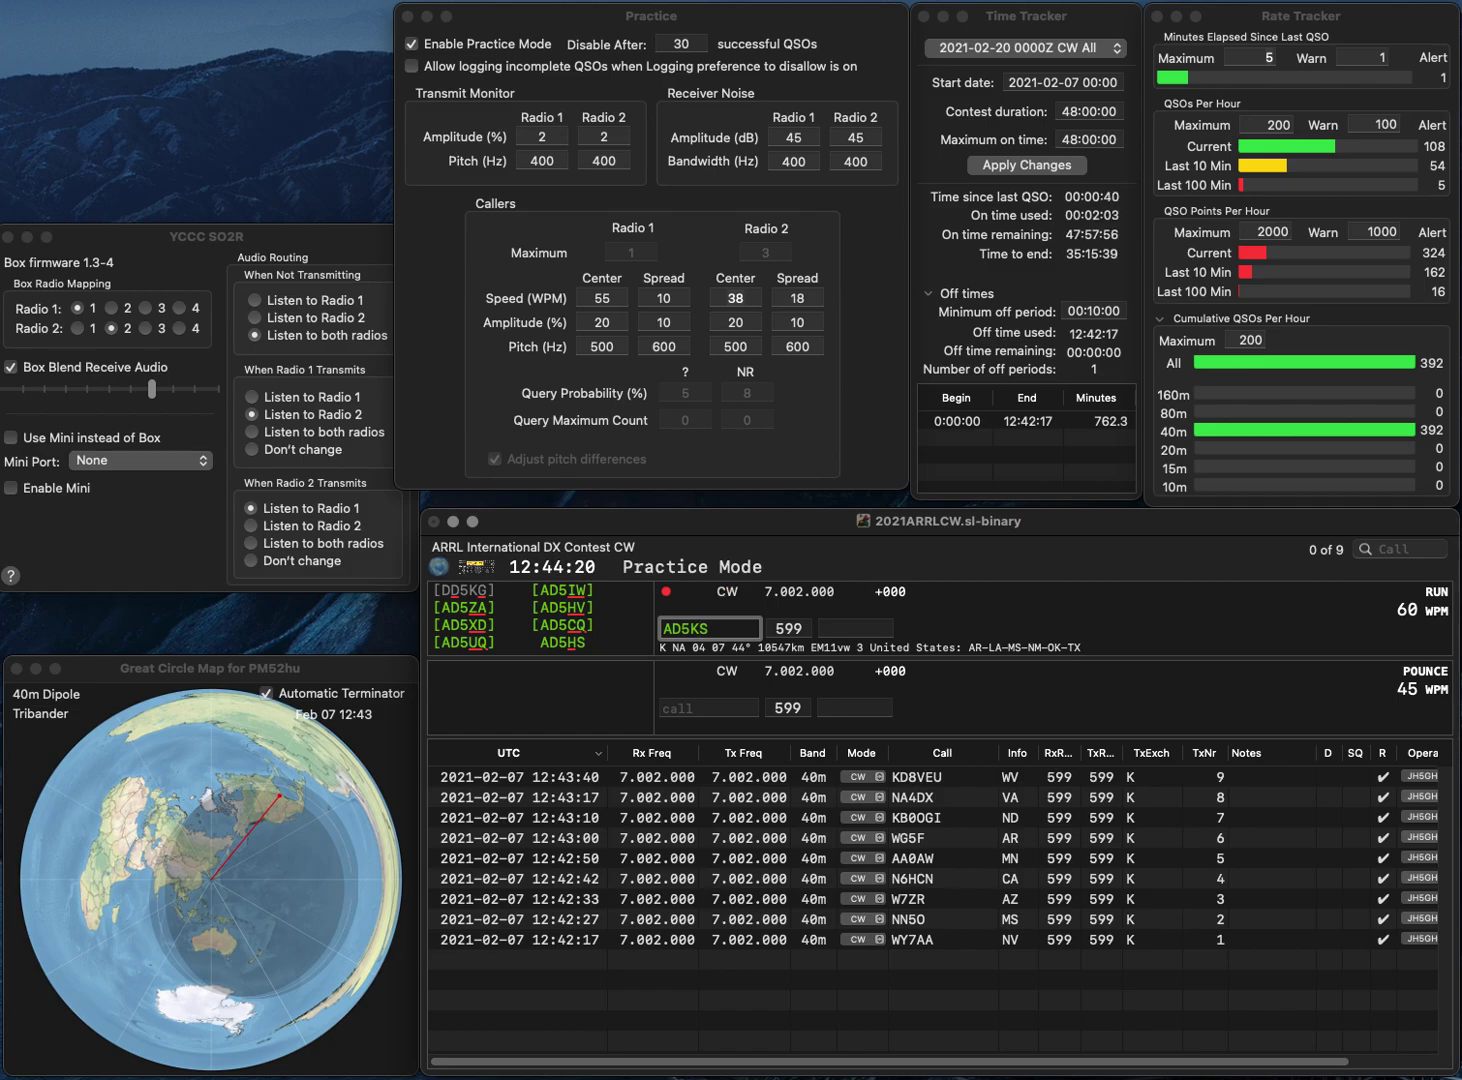
# Step: Cut the call sign back to AD5 and try a suffix beginning with X
pyautogui.press('BackSpace')
pyautogui.press('BackSpace')
pyautogui.press('BackSpace')
pyautogui.write('5')
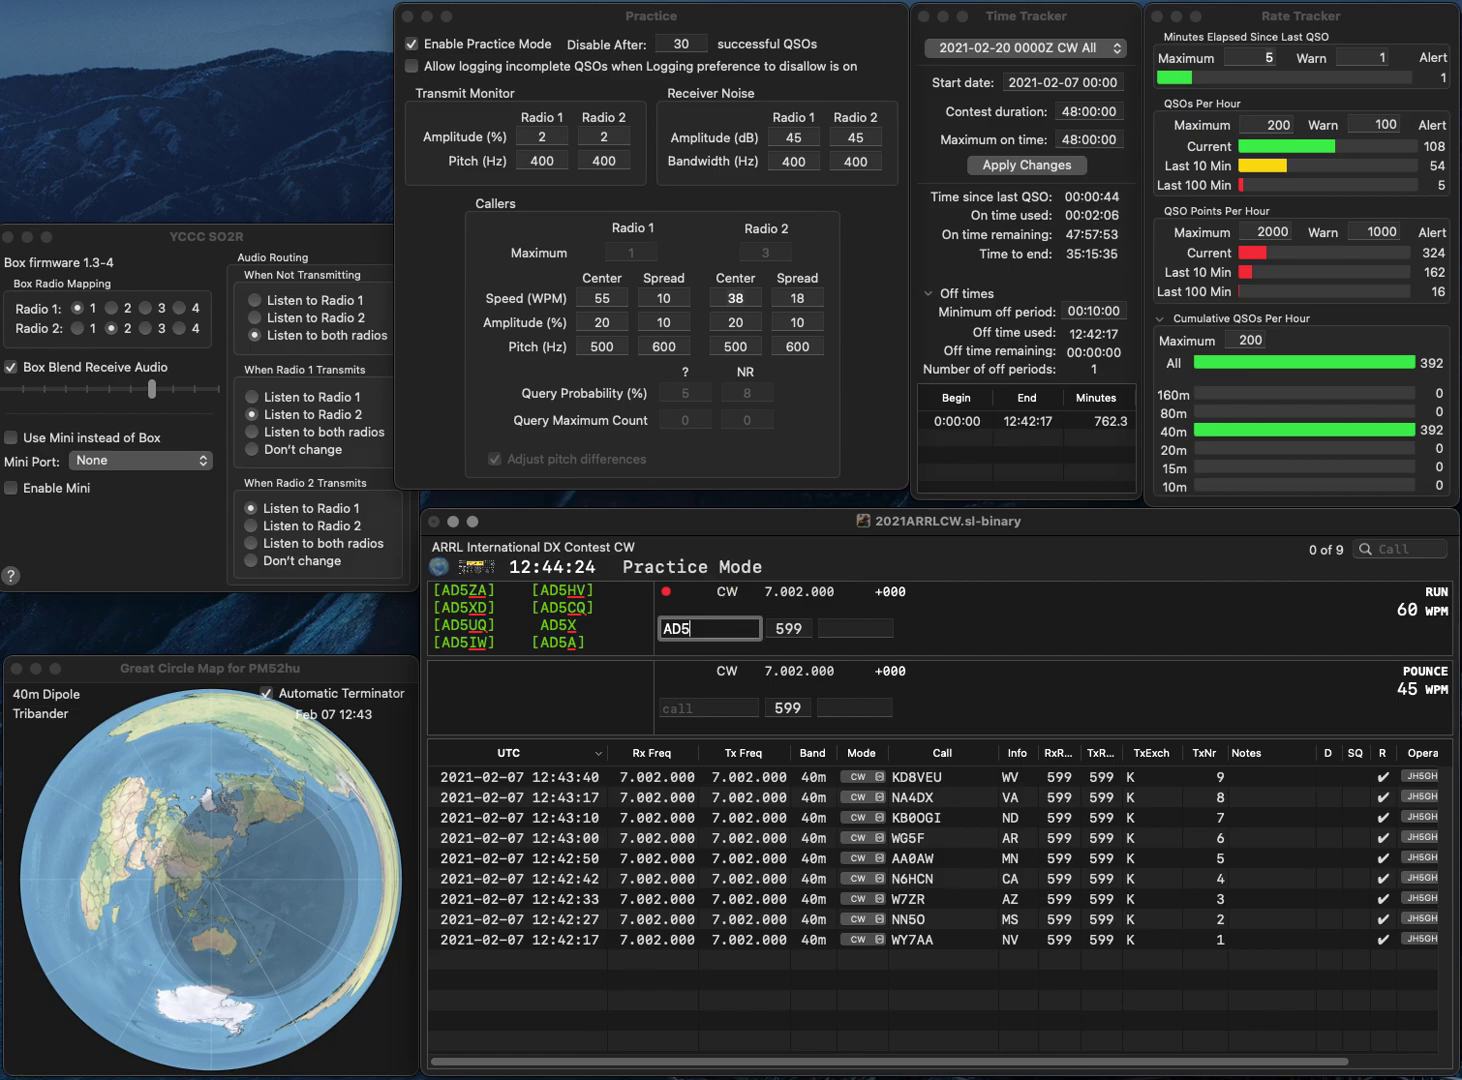
pyautogui.write('XH')
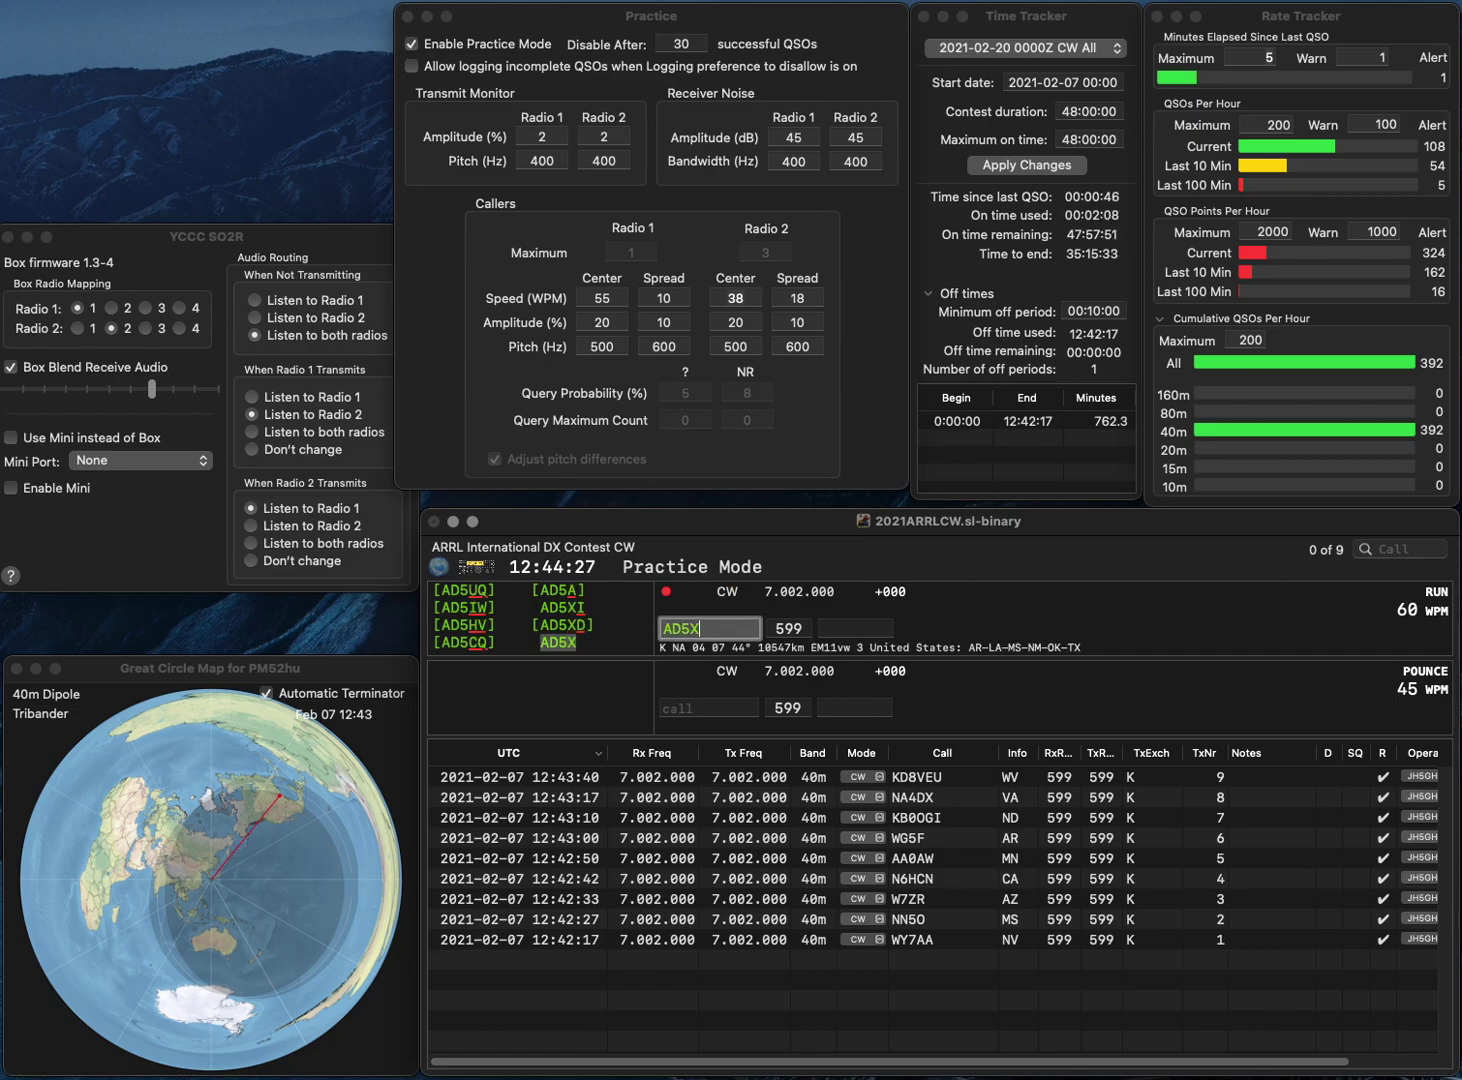
# Step: Try KS and KH as the AD5 caller's suffix, and clear the suffix again
pyautogui.press('BackSpace')
pyautogui.press('BackSpace')
pyautogui.write('KS')
pyautogui.press('BackSpace')
pyautogui.write('H')
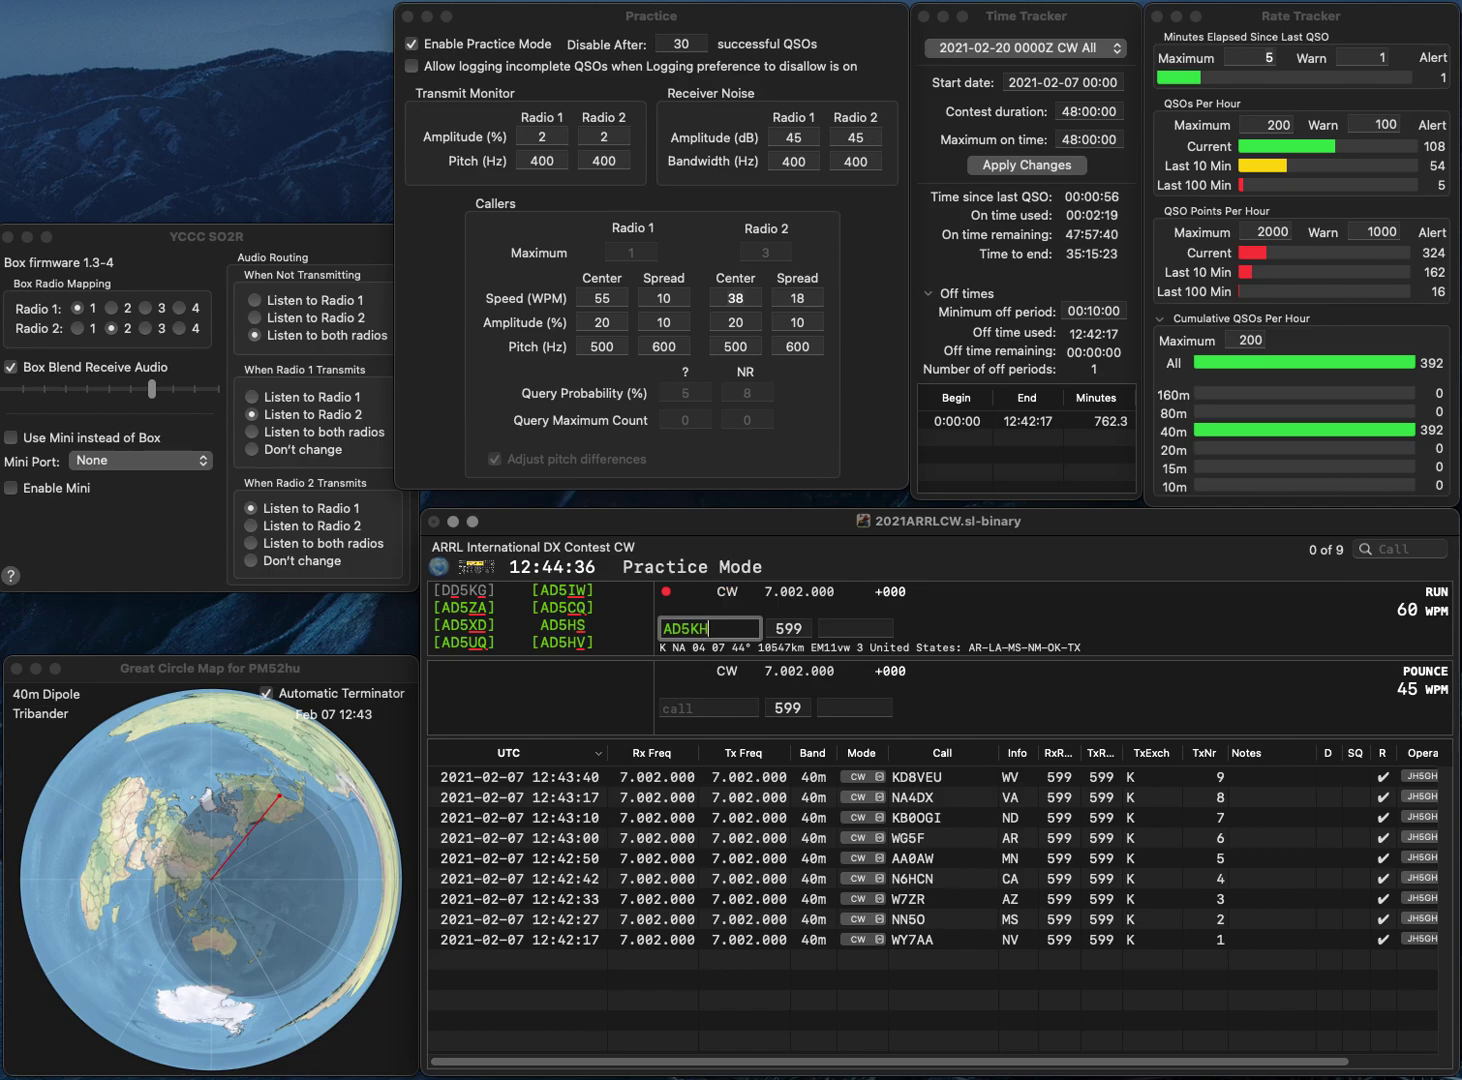
pyautogui.press('BackSpace')
pyautogui.press('BackSpace')
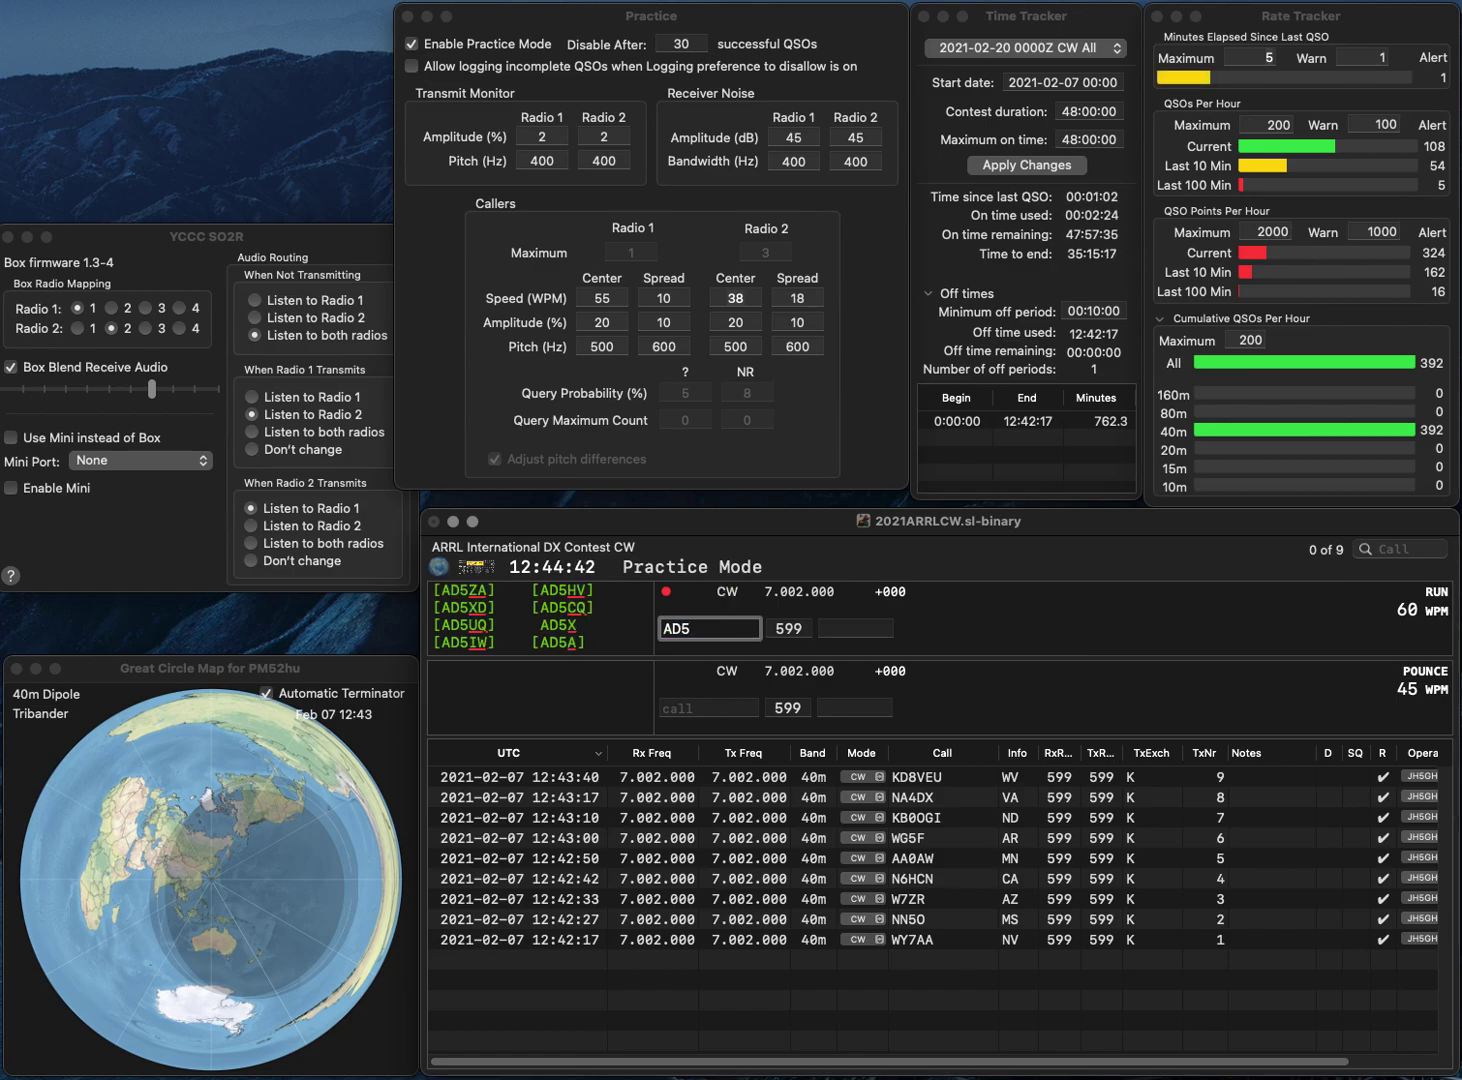
pyautogui.write('X')
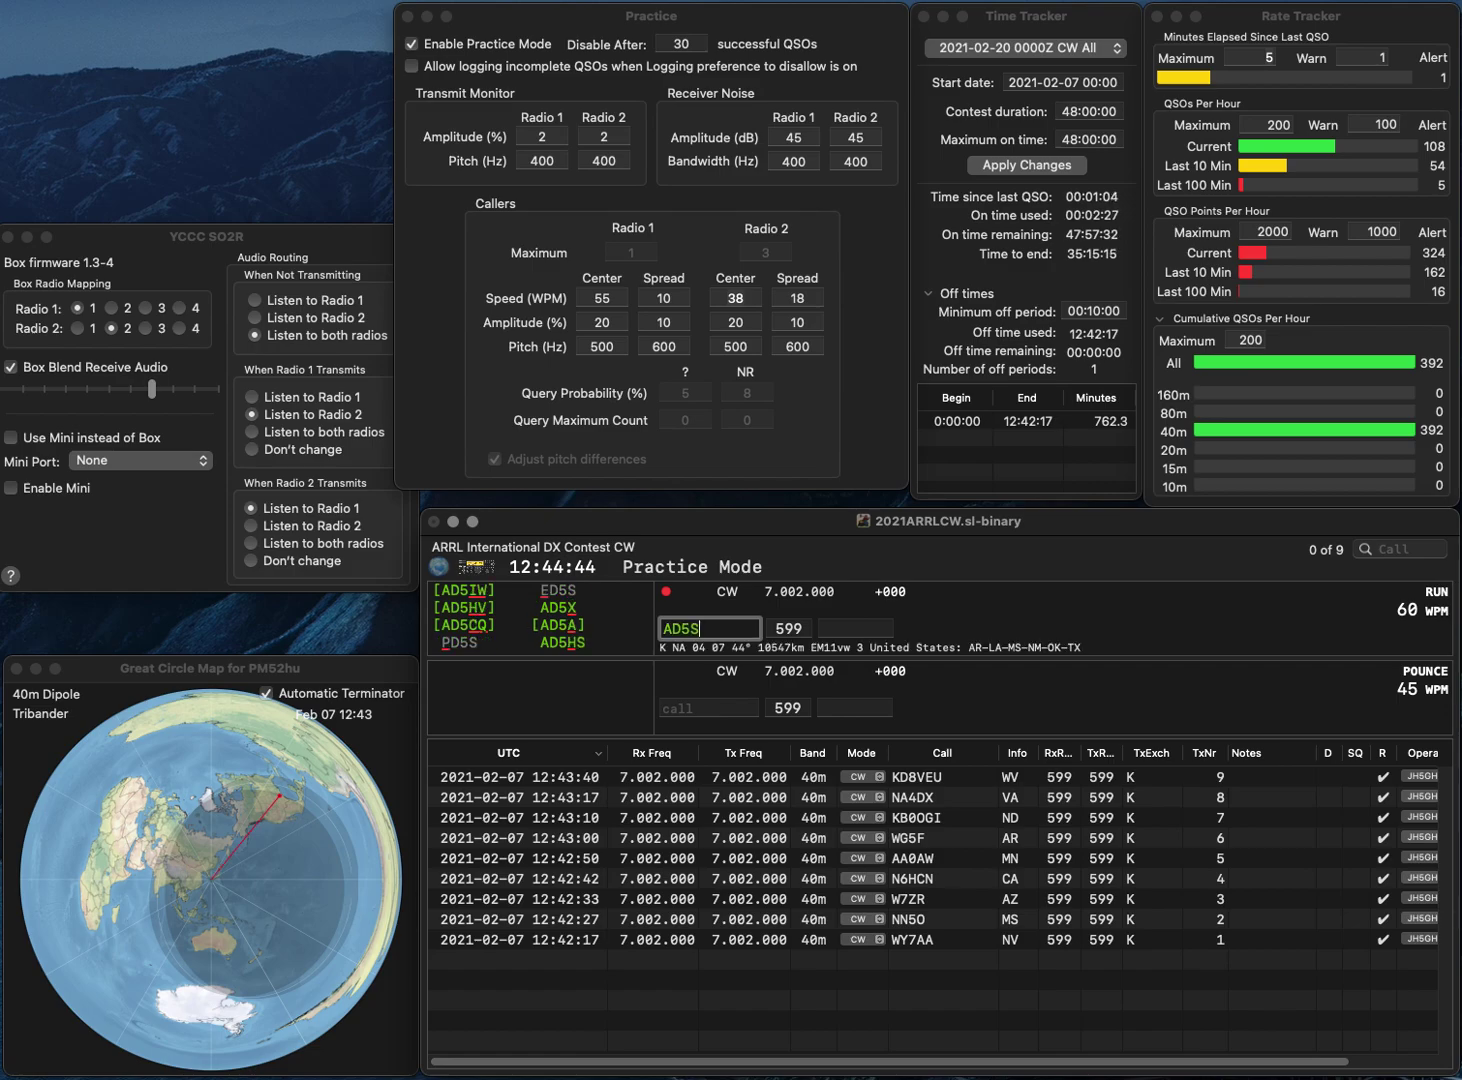
pyautogui.press('BackSpace')
pyautogui.write('XI')
pyautogui.press('Return')
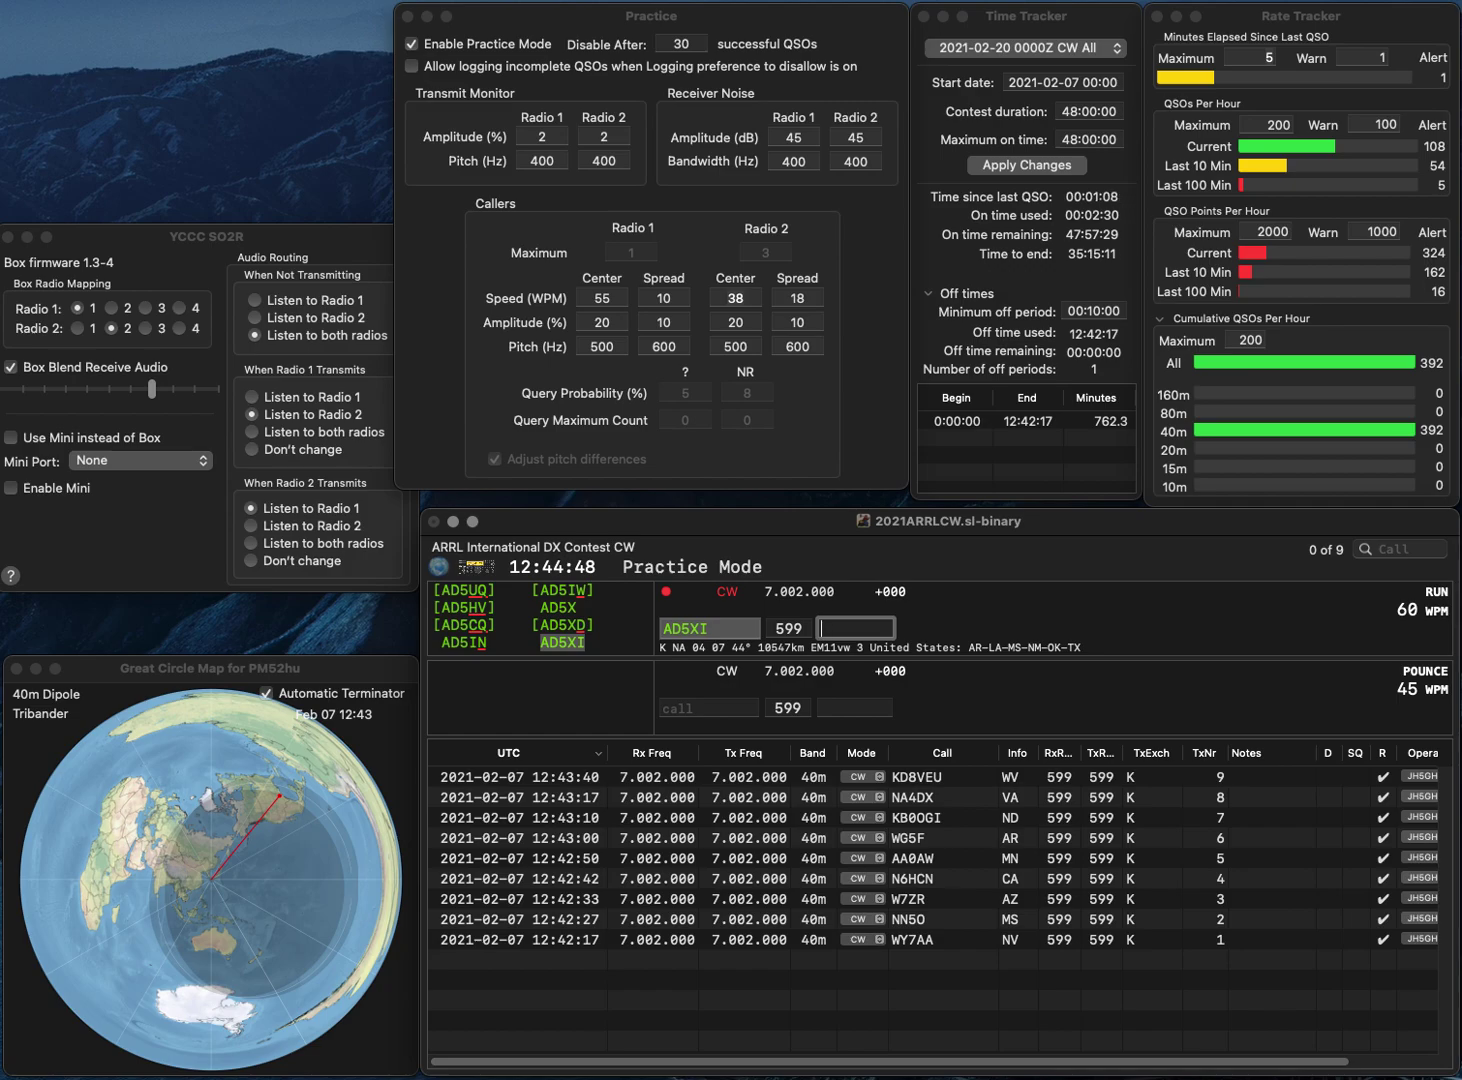
pyautogui.write('NM')
pyautogui.press('Return')
# Step: Enter the new caller's call sign as K6WAT on the run radio and send it
pyautogui.write('K6')
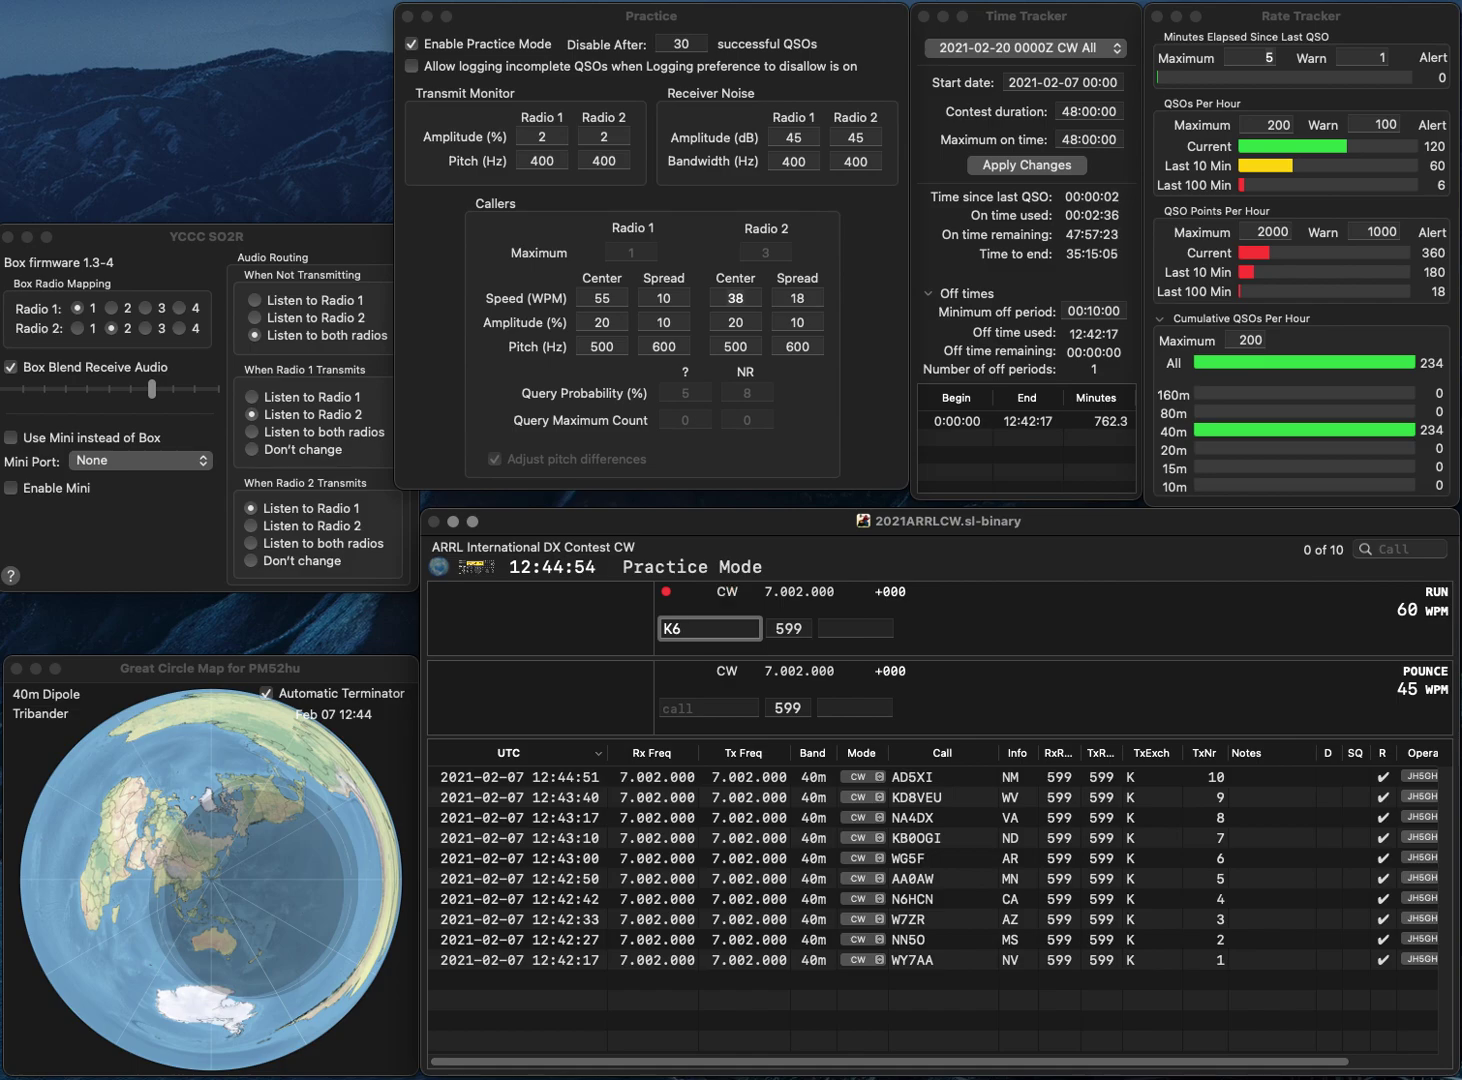
pyautogui.write('WAT')
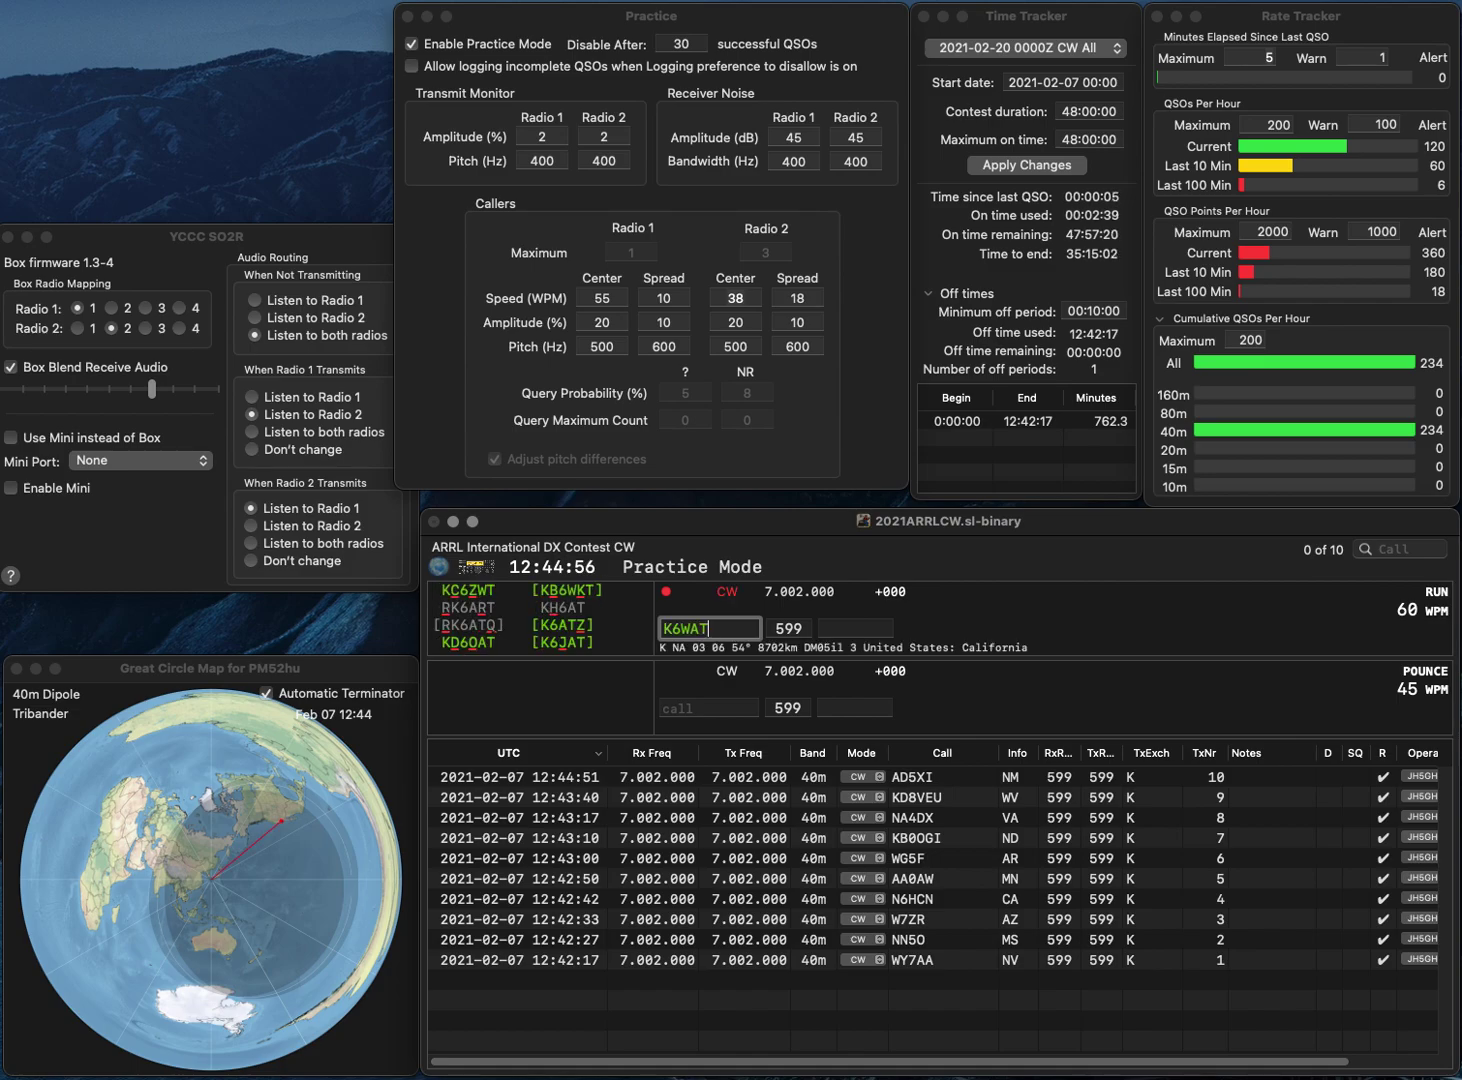
pyautogui.press('Return')
pyautogui.click(692, 628)
pyautogui.press('BackSpace')
pyautogui.write('JAT')
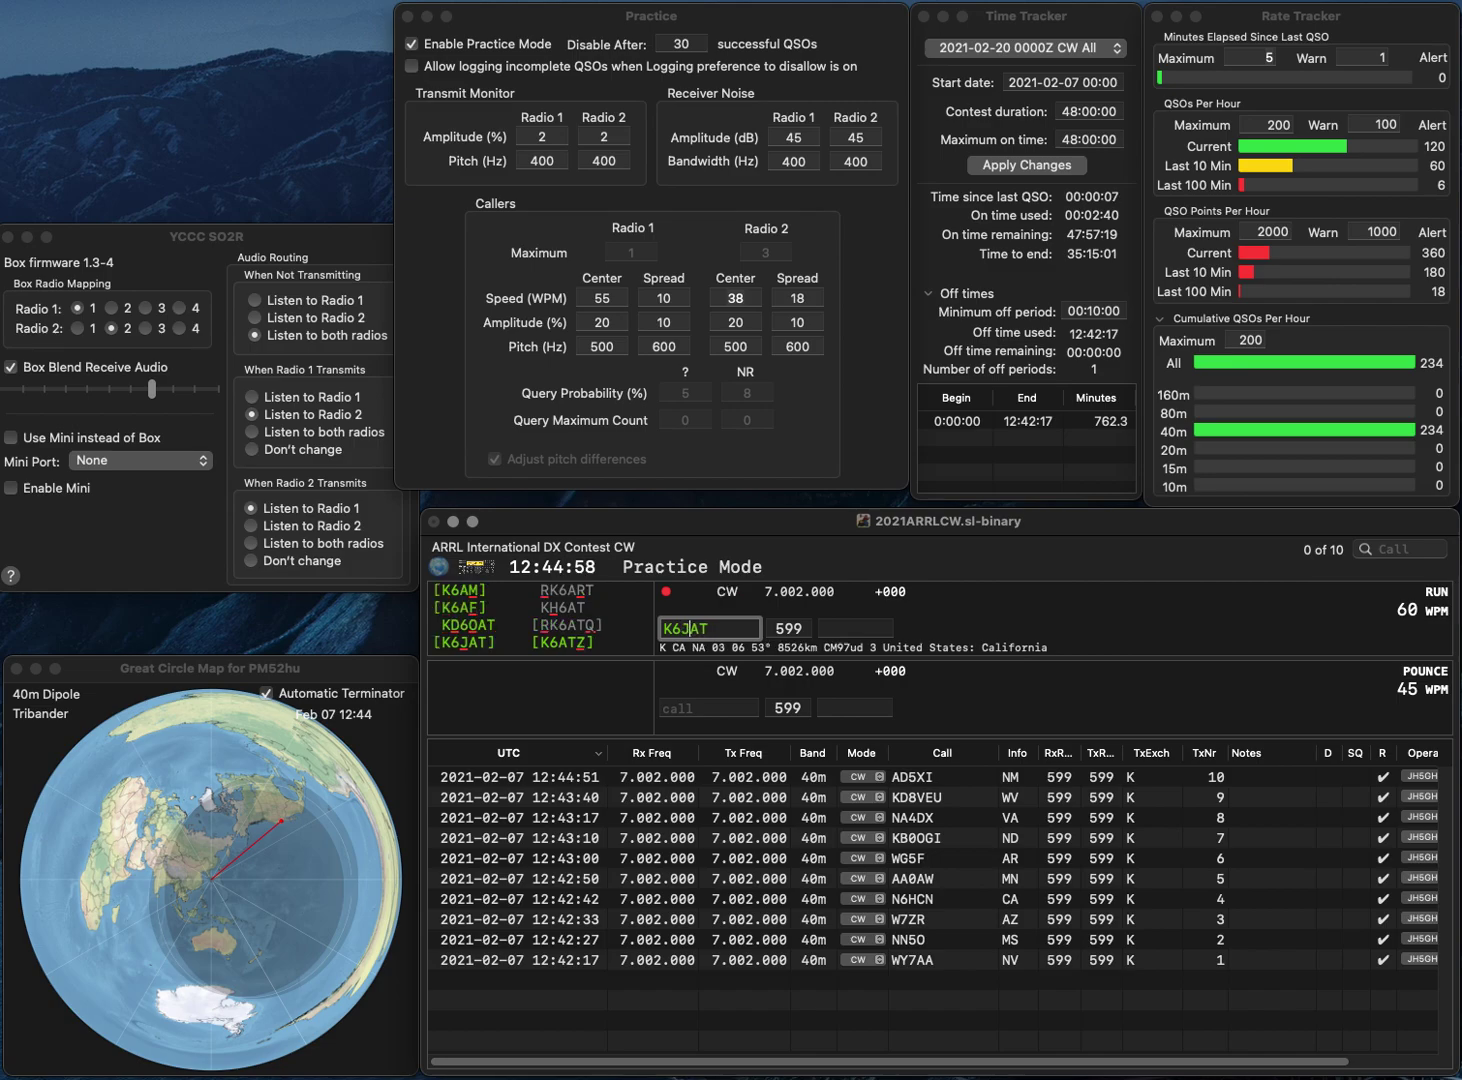
pyautogui.press('Return')
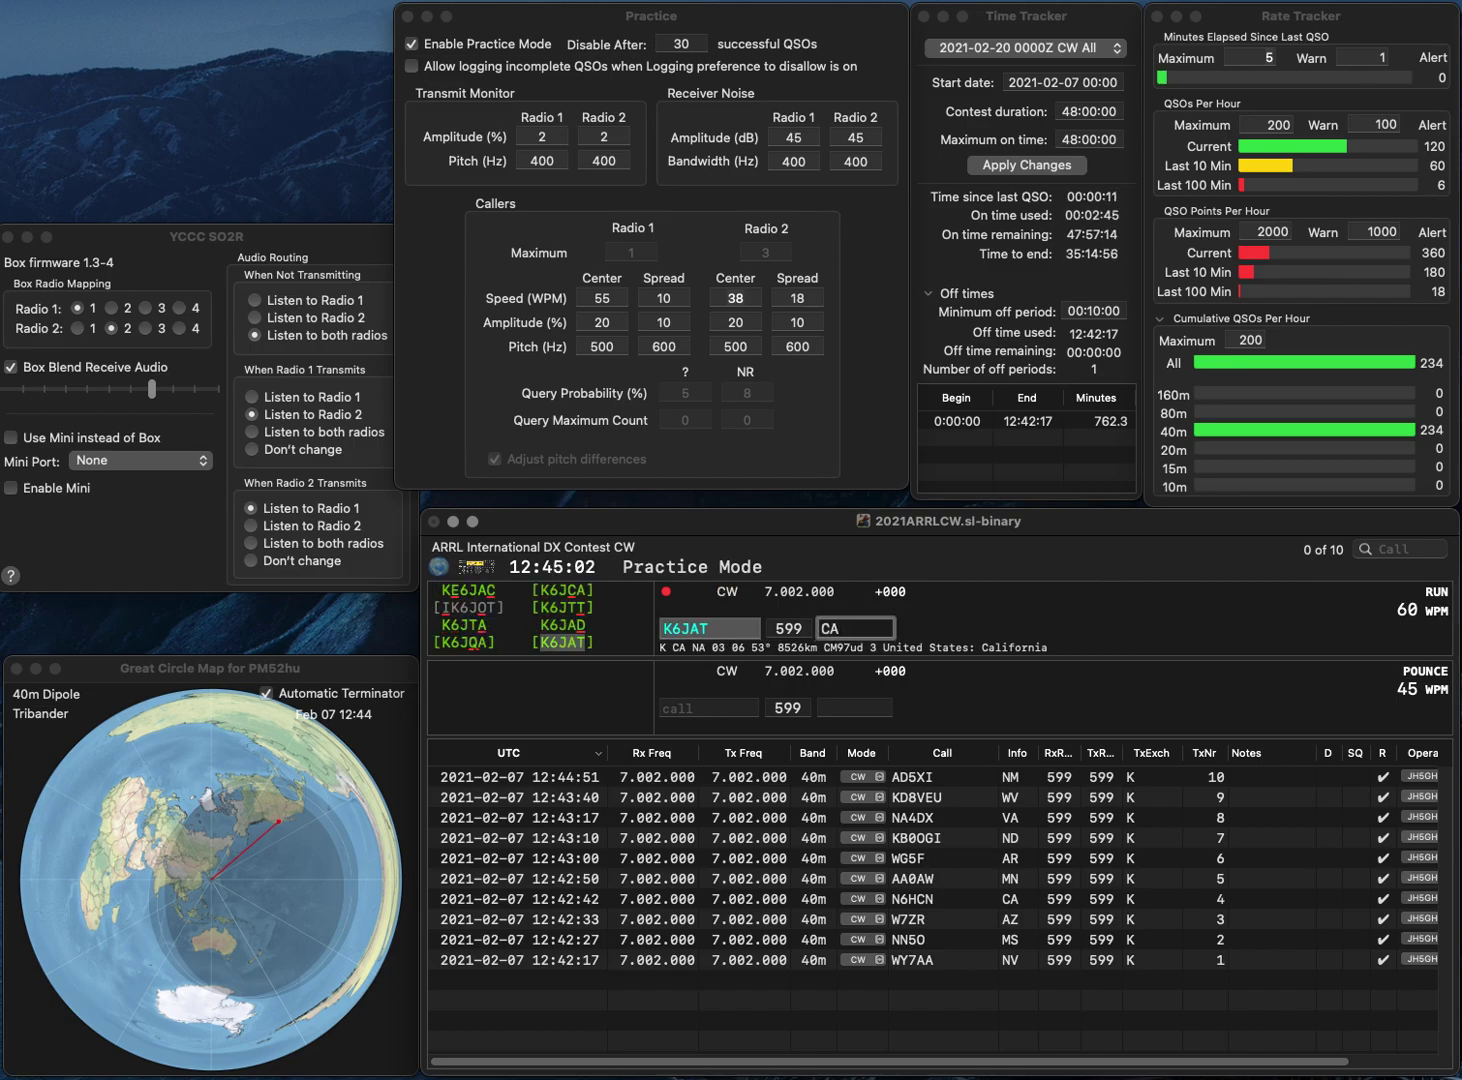
pyautogui.press('Return')
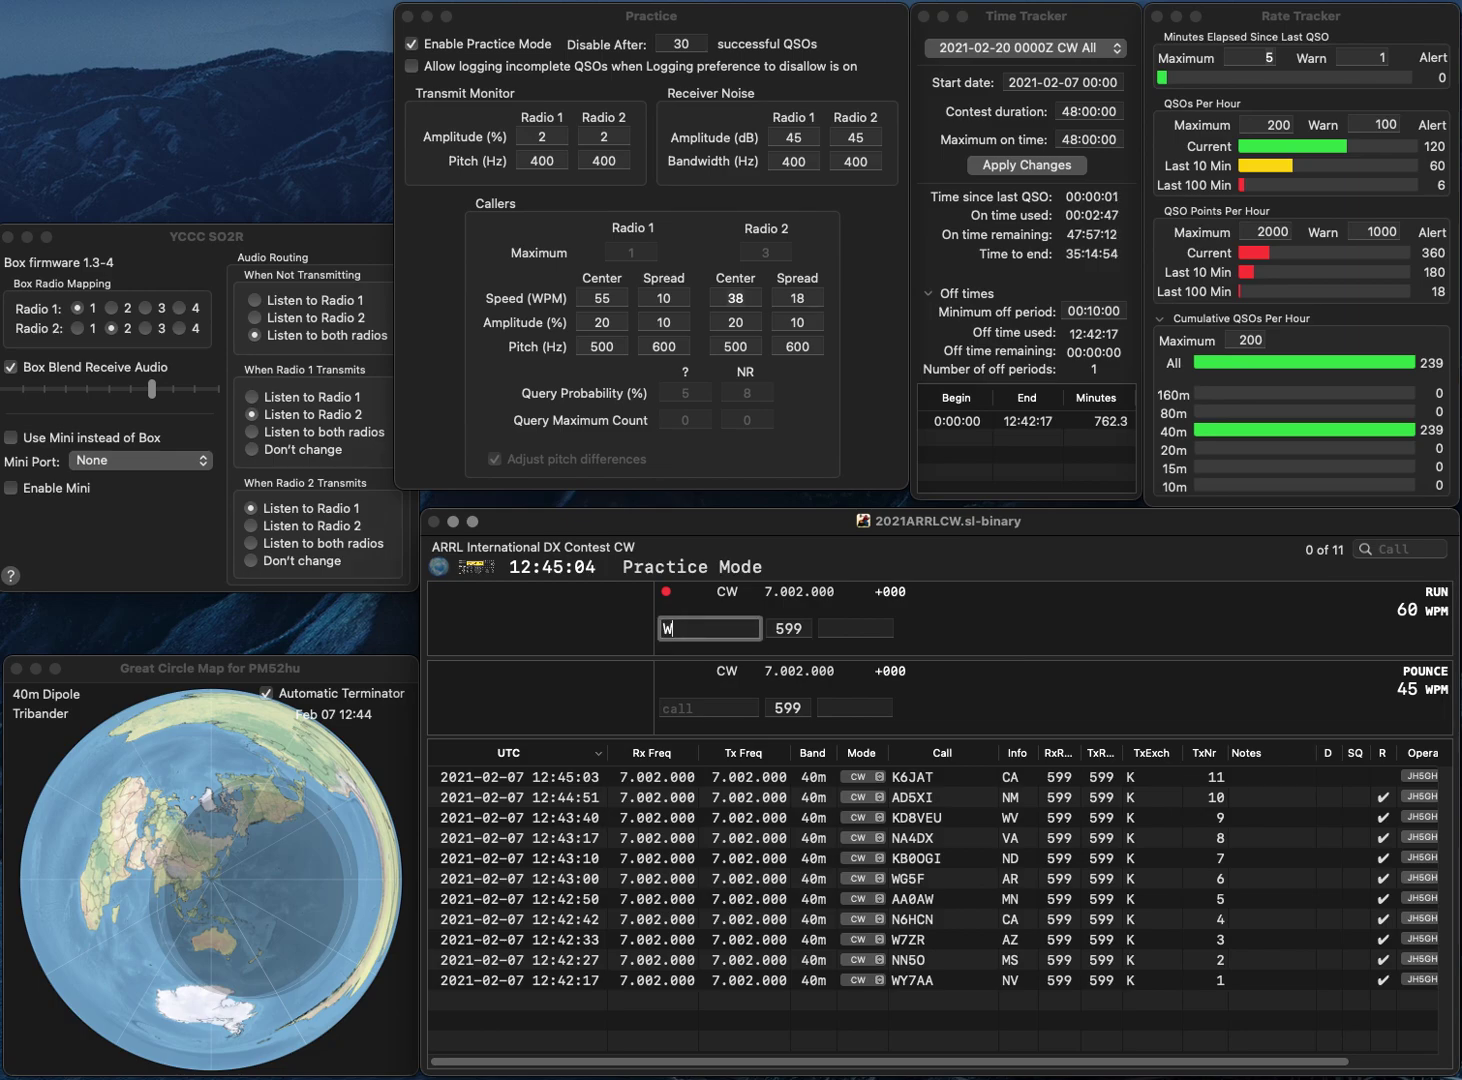
pyautogui.write('W6DOJ')
pyautogui.press('space')
pyautogui.write('CA')
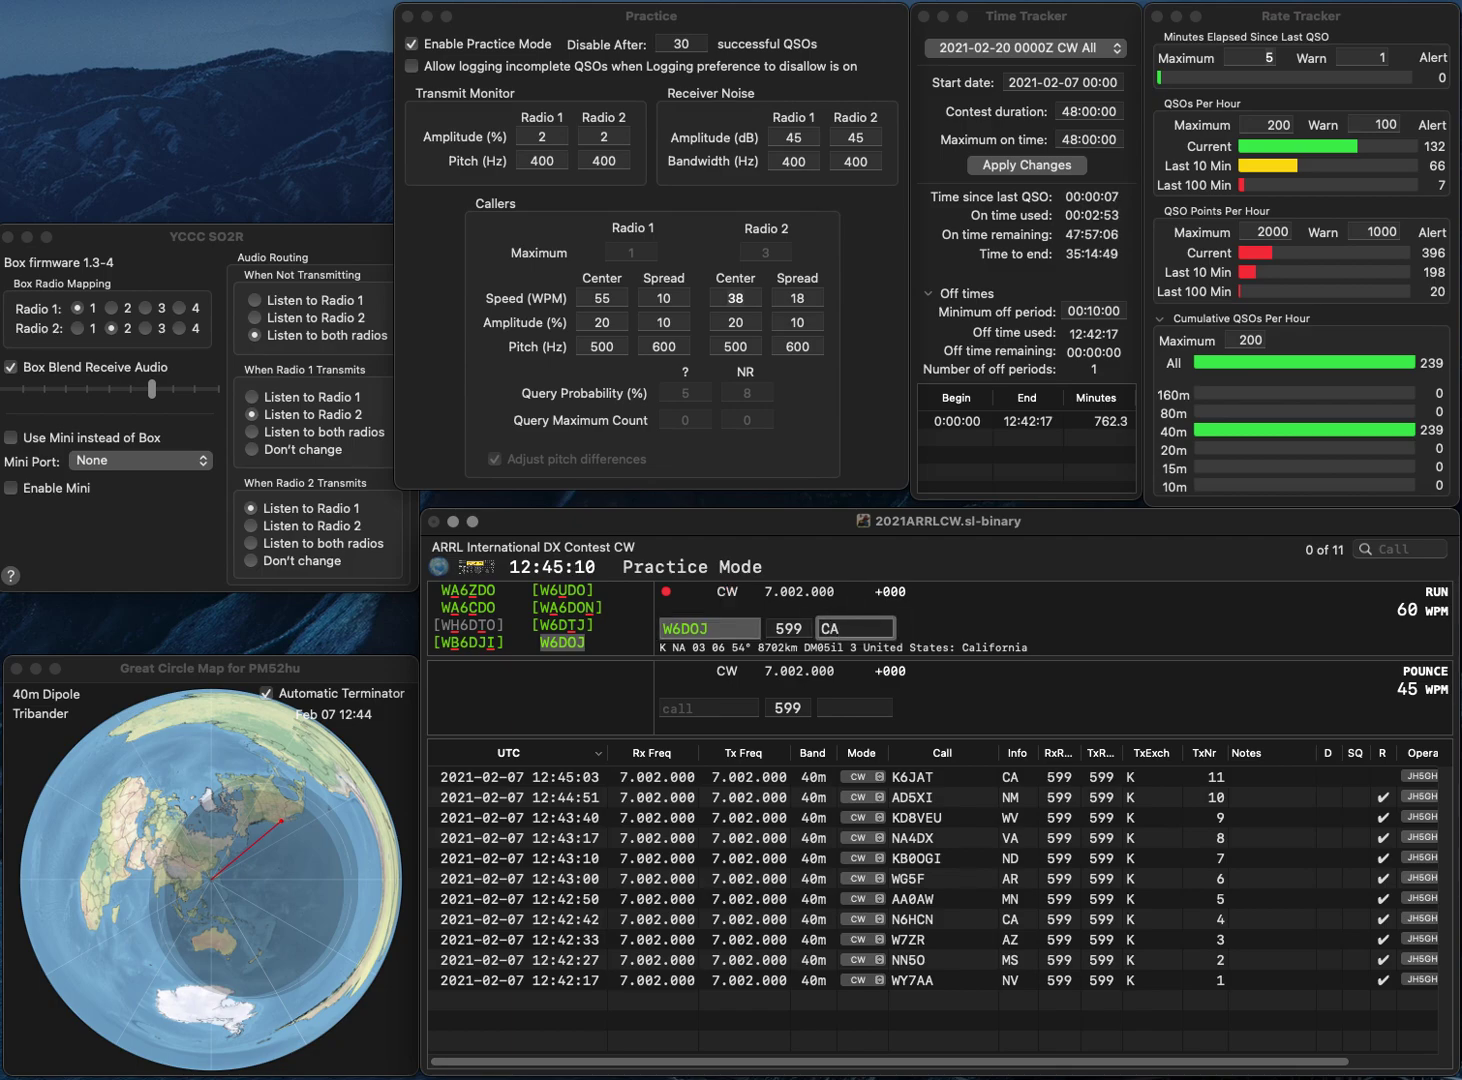
pyautogui.press('Return')
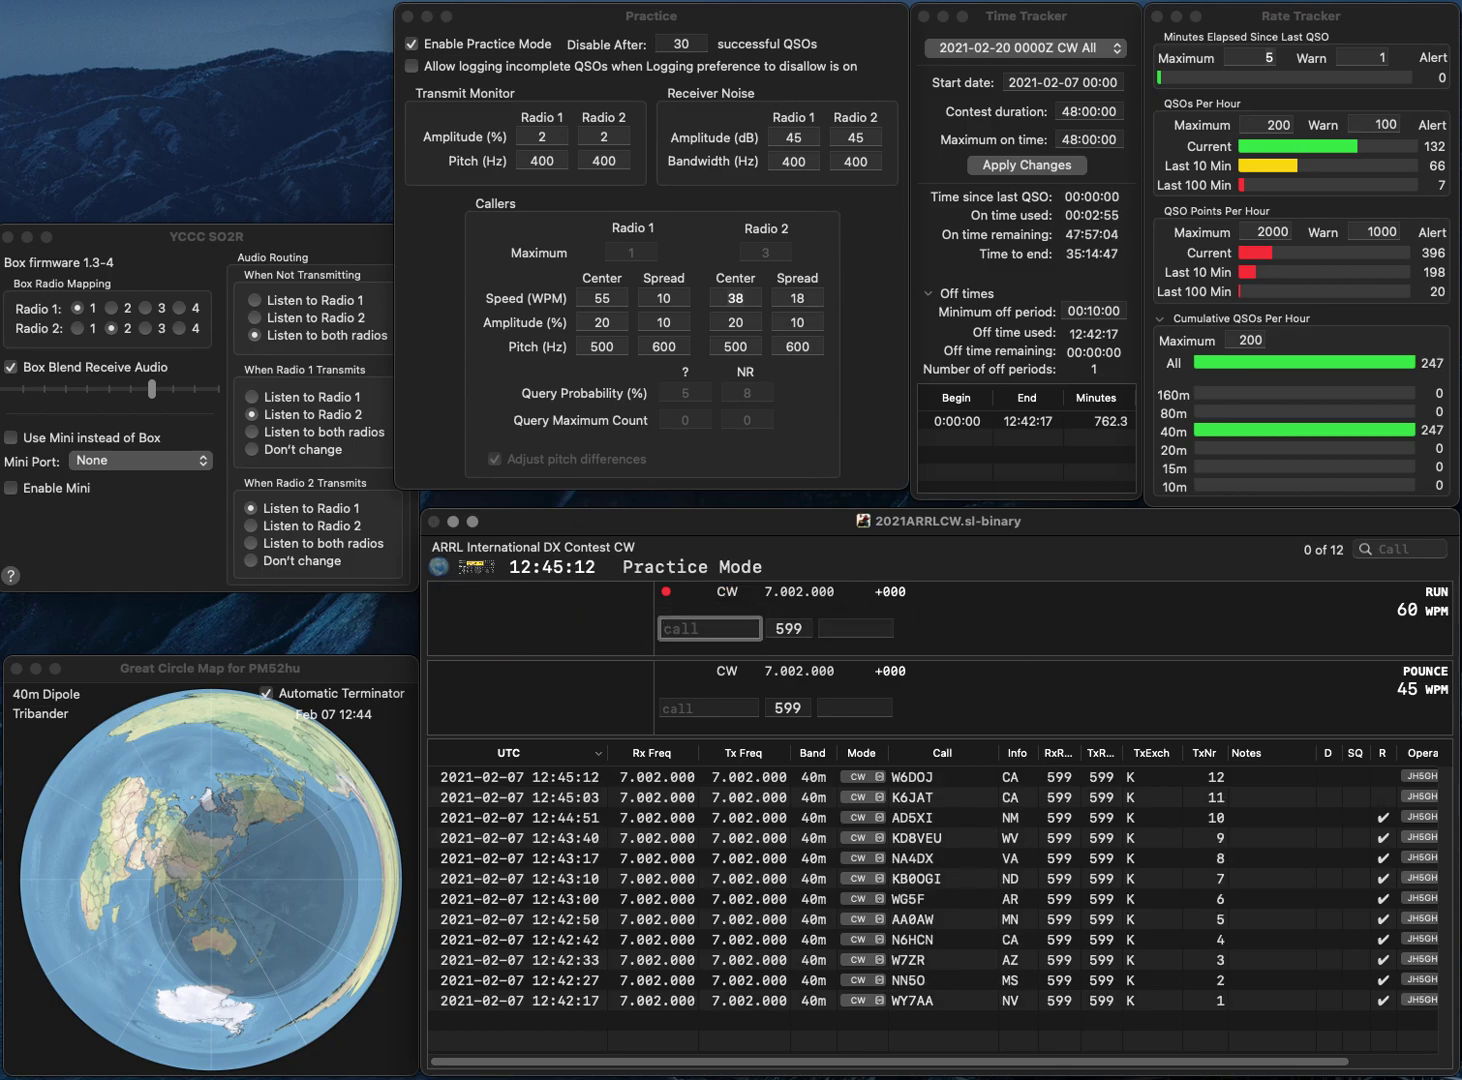
# Step: Enter the new caller's call sign as W4UHH on the run radio
pyautogui.write('W4')
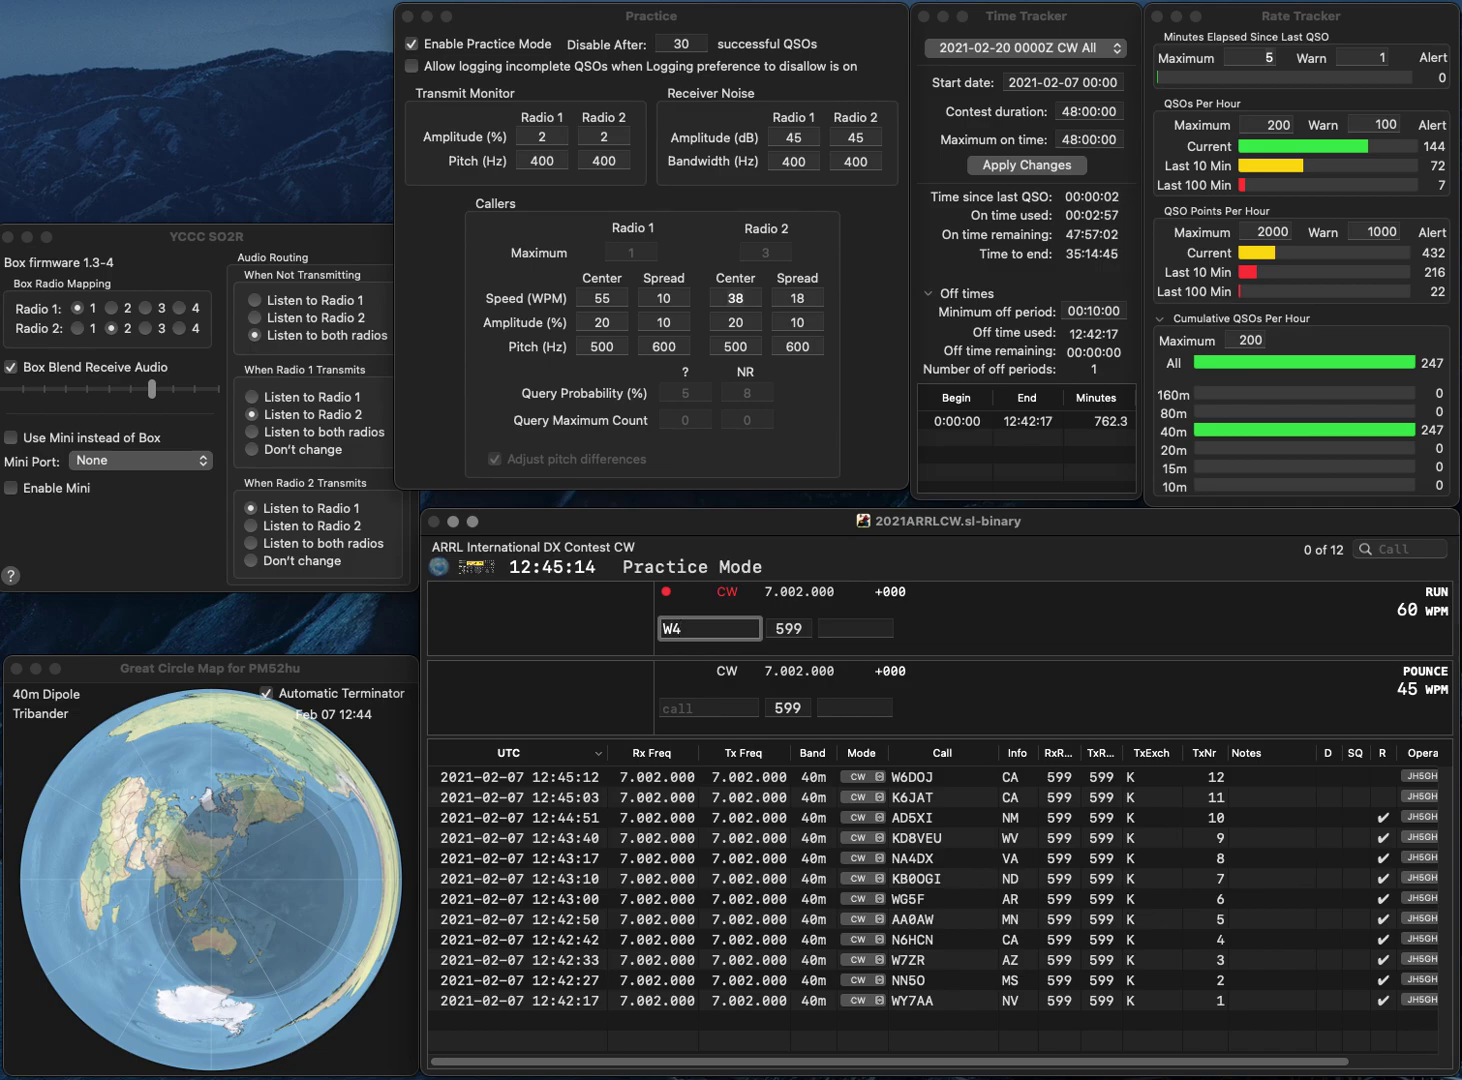
pyautogui.write('U')
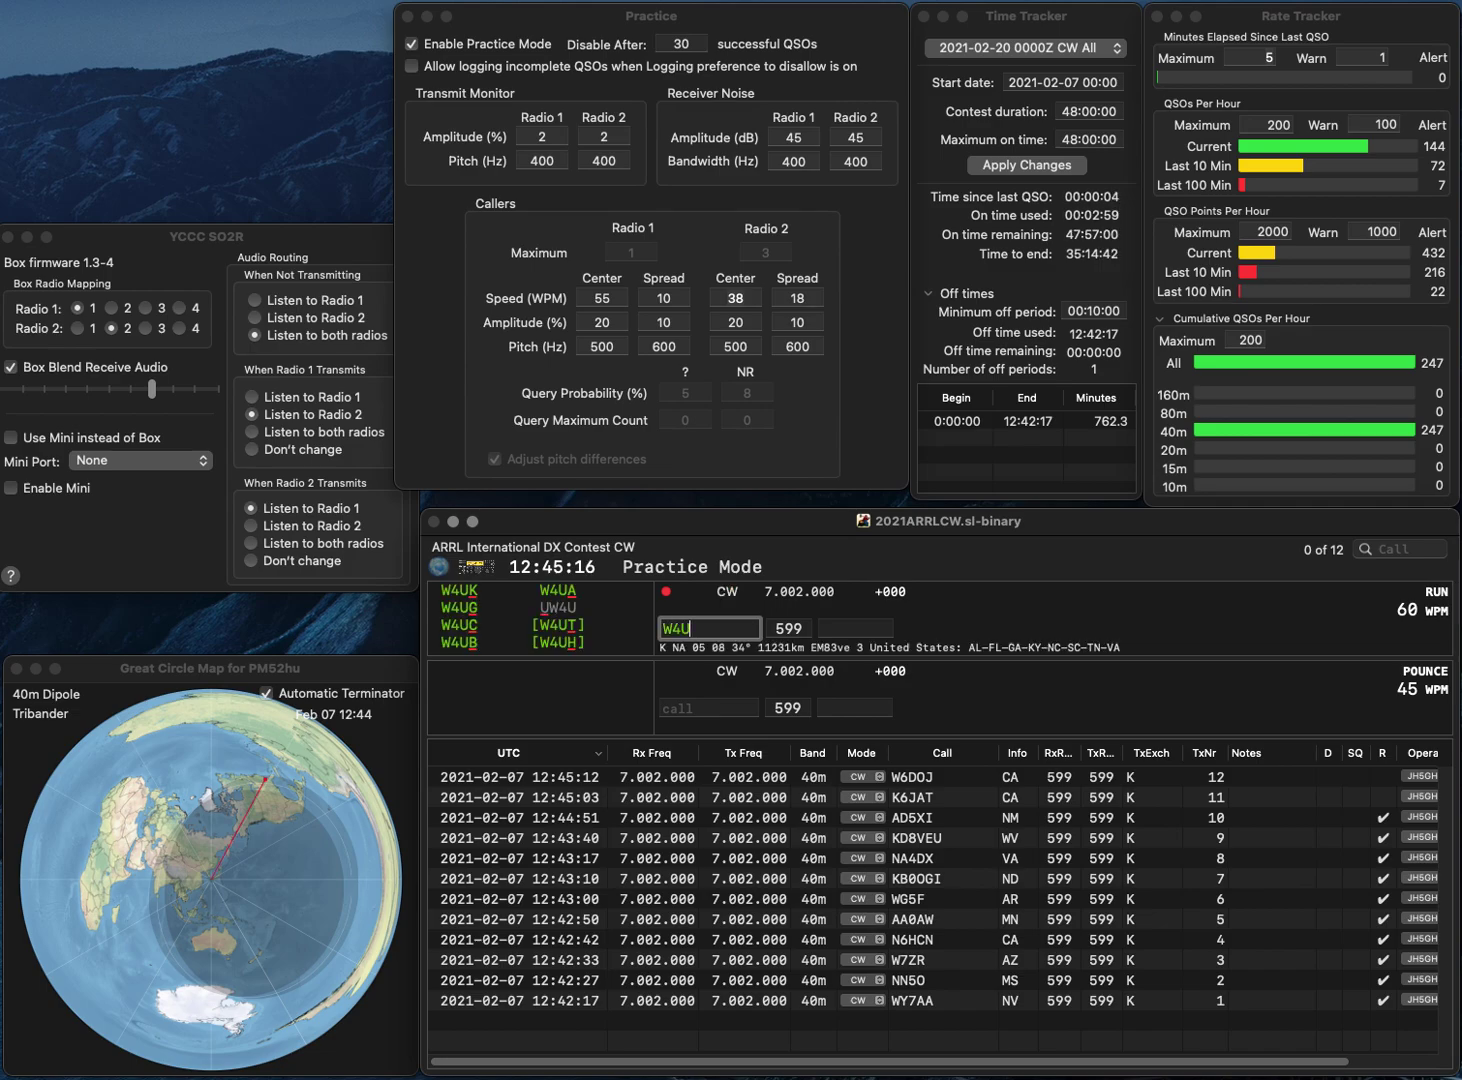
pyautogui.write('HH')
pyautogui.press('Left')
pyautogui.press('Left')
pyautogui.press('BackSpace')
pyautogui.write('V')
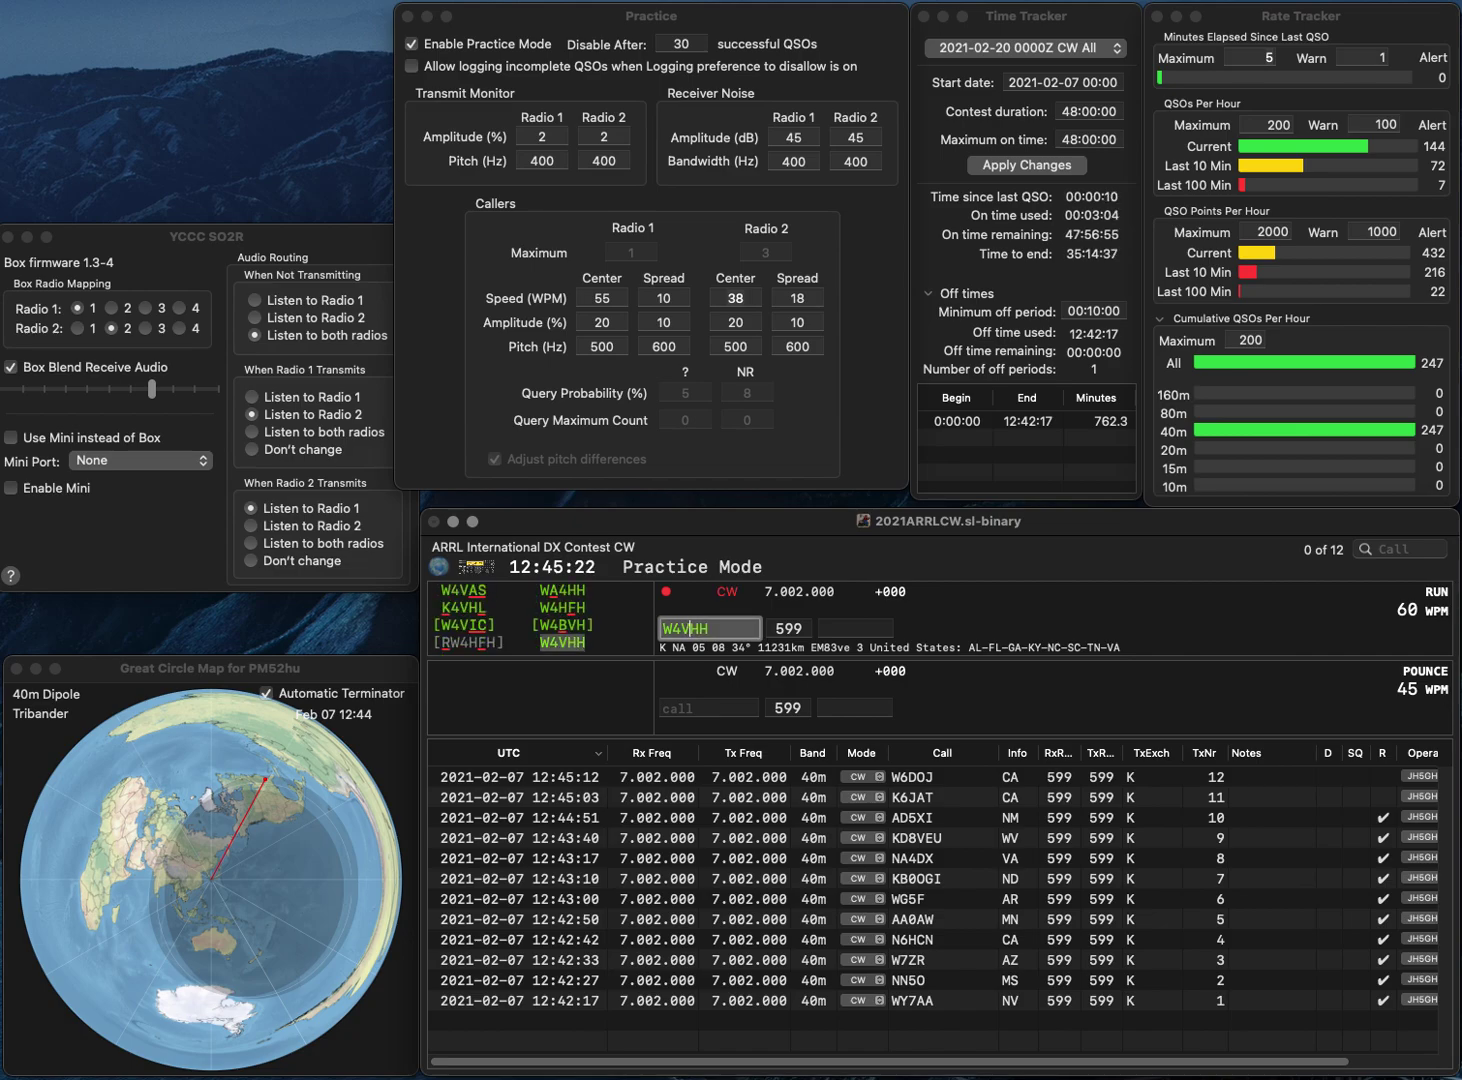
pyautogui.press('space')
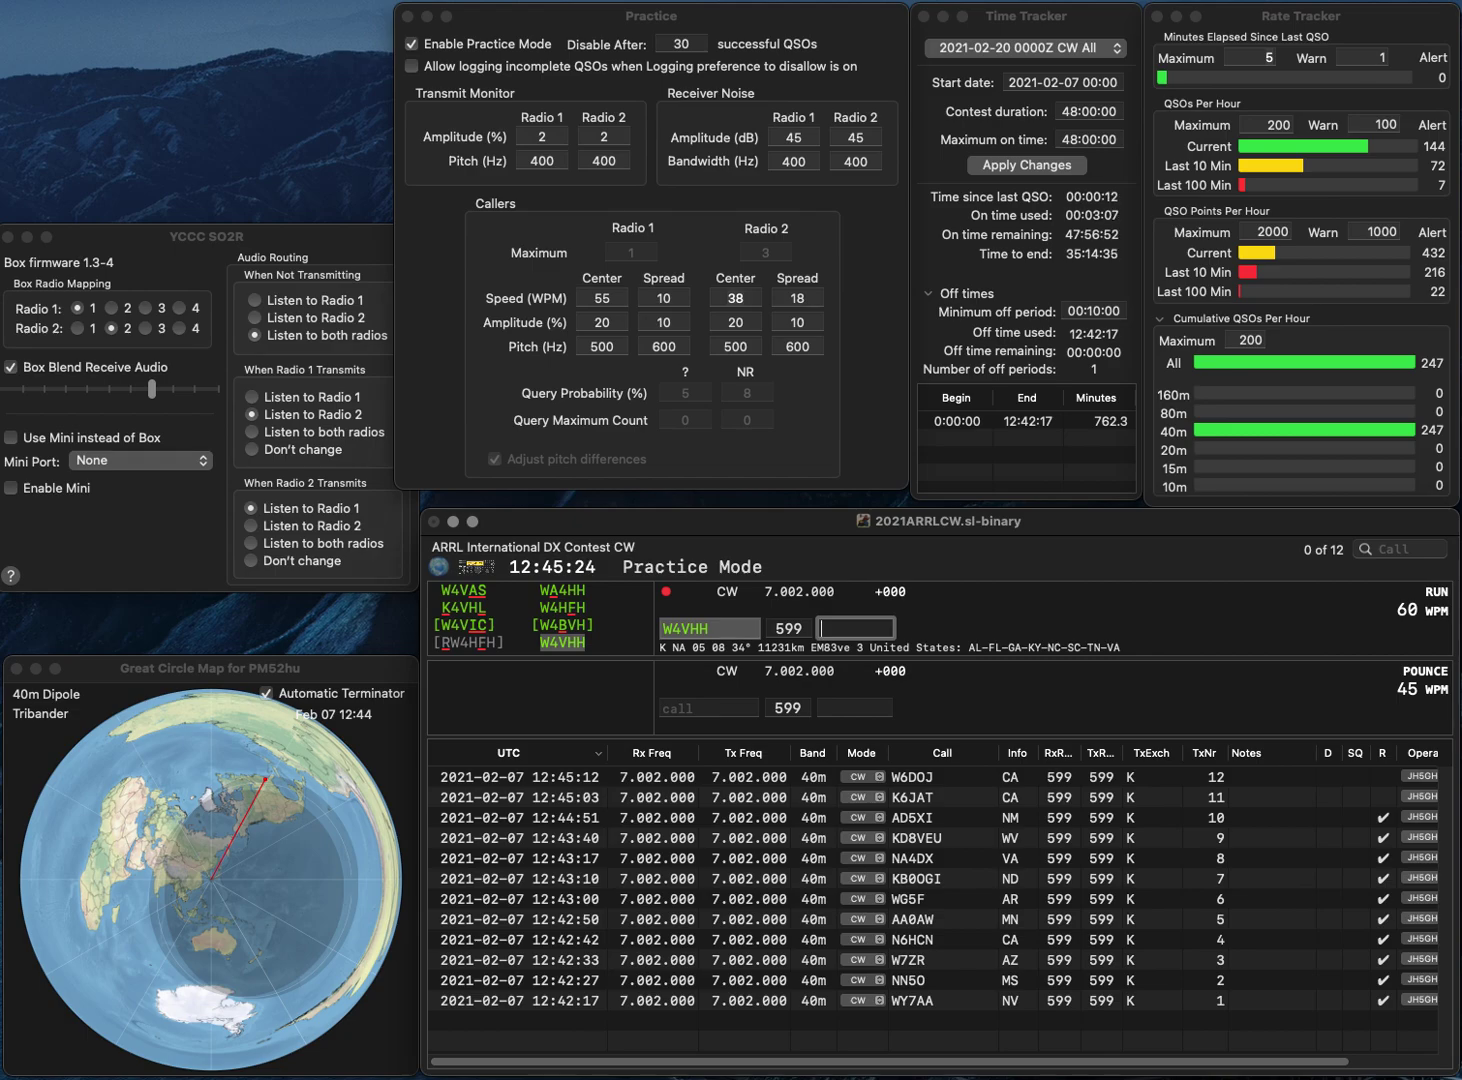
pyautogui.write('TN')
pyautogui.press('Return')
pyautogui.write('W4DUK')
pyautogui.press('space')
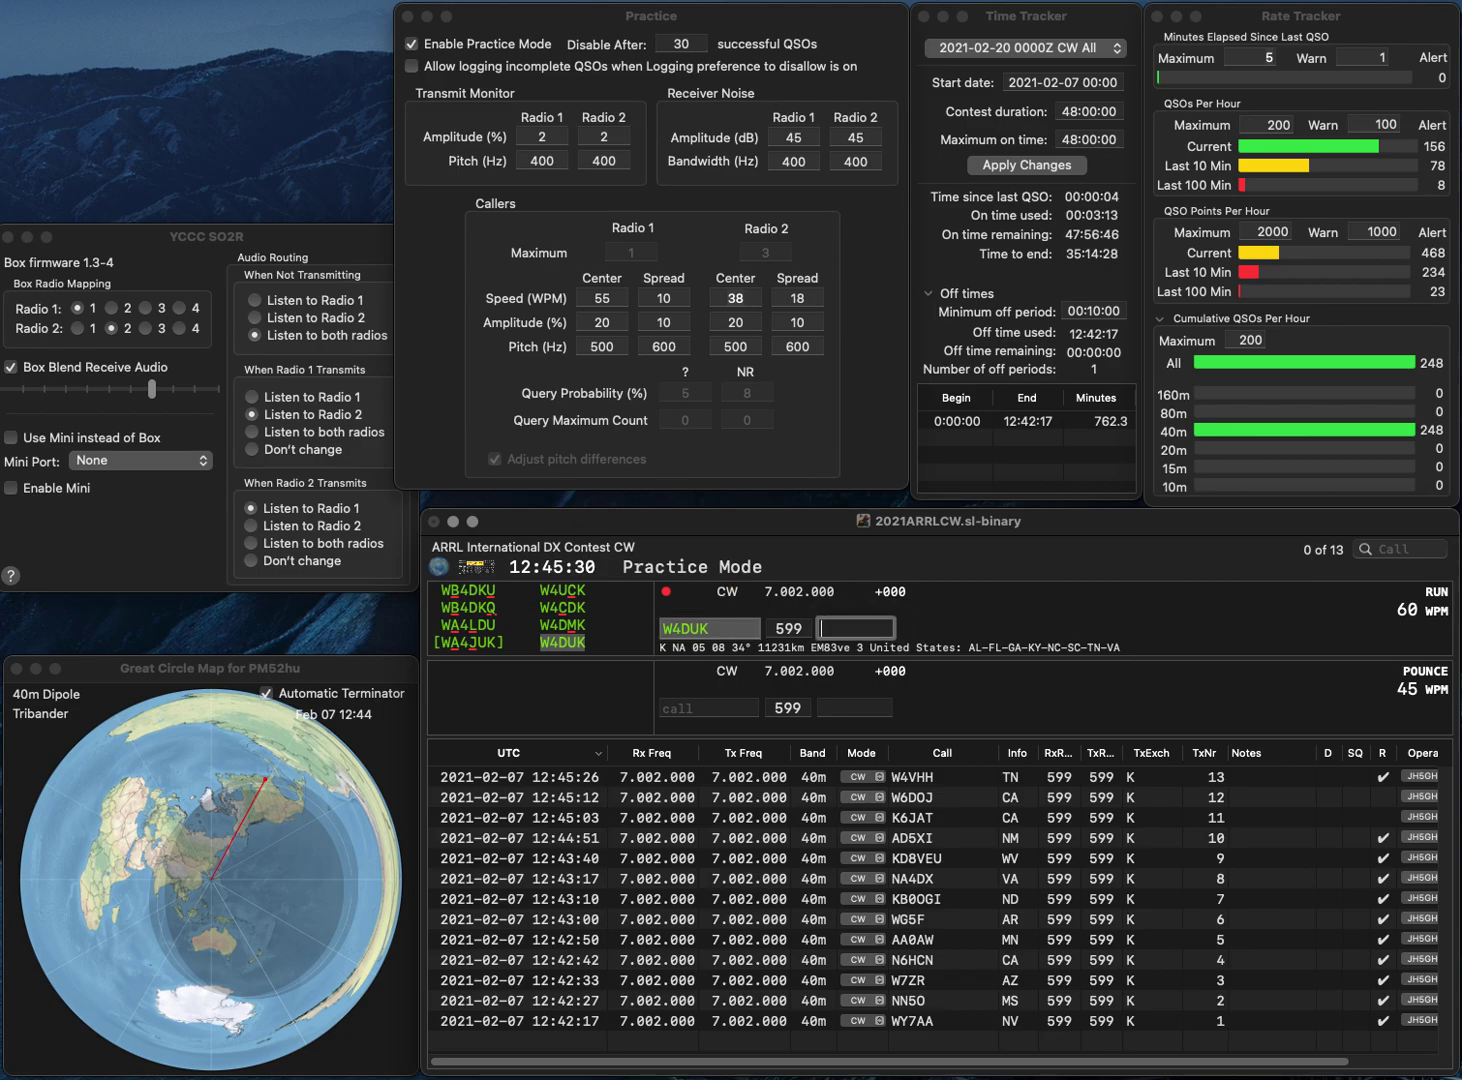
pyautogui.write('AL')
pyautogui.press('Return')
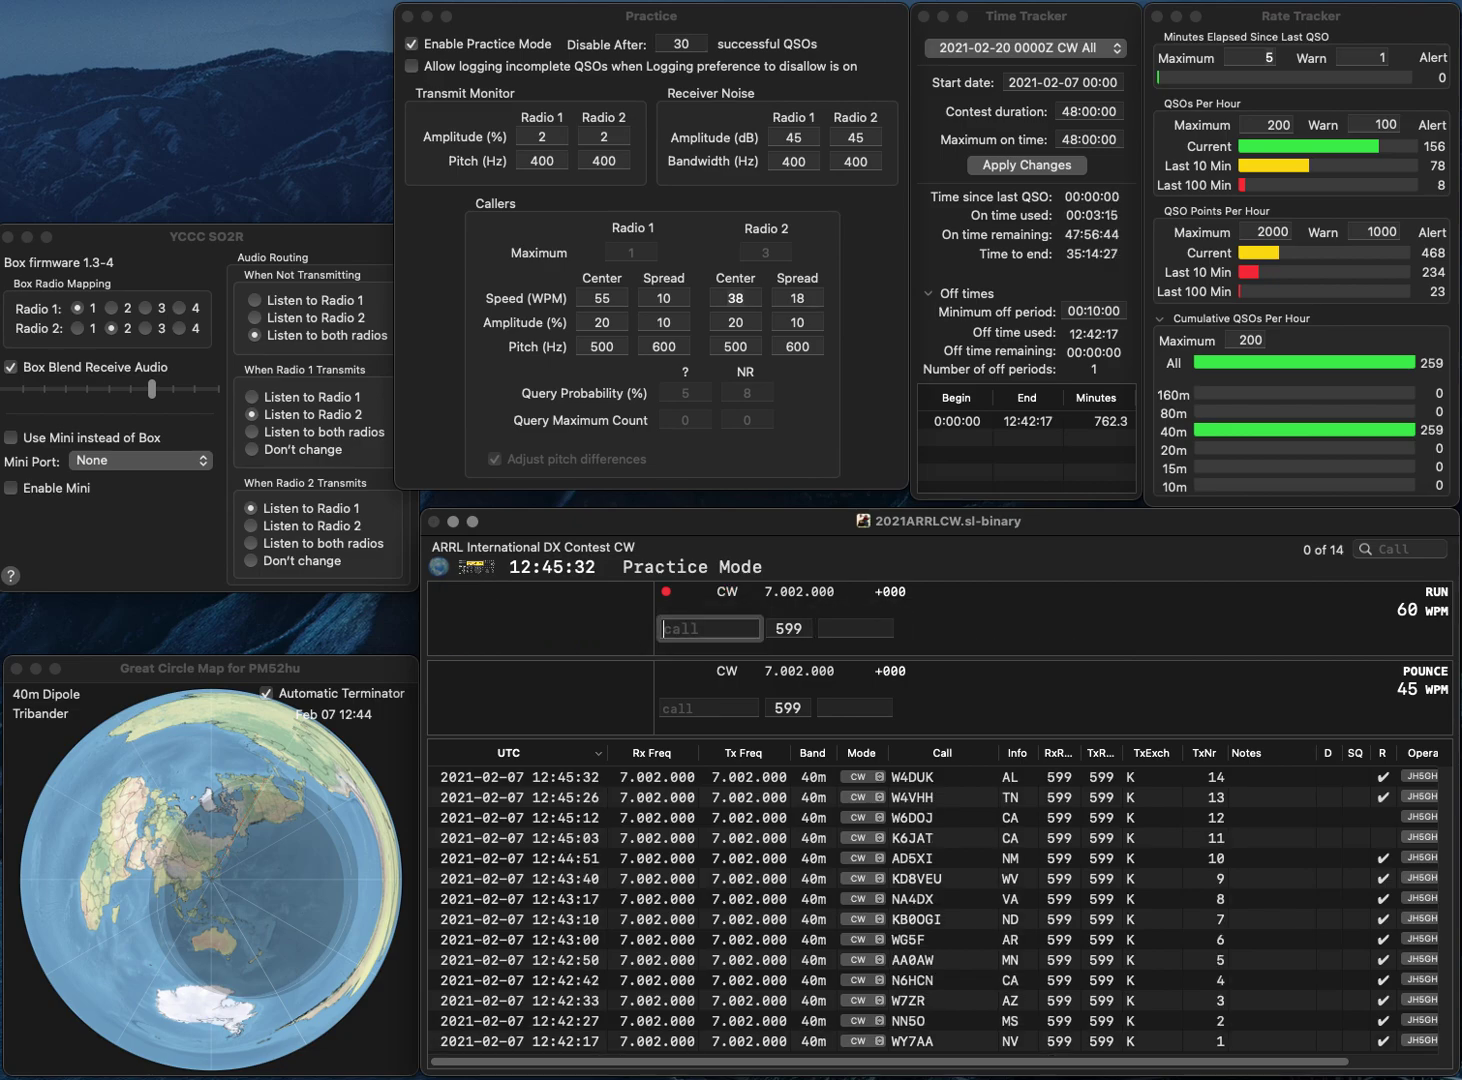
# Step: Enter the next caller's call sign NX1P and log the contact with exchange OR
pyautogui.write('NX1P')
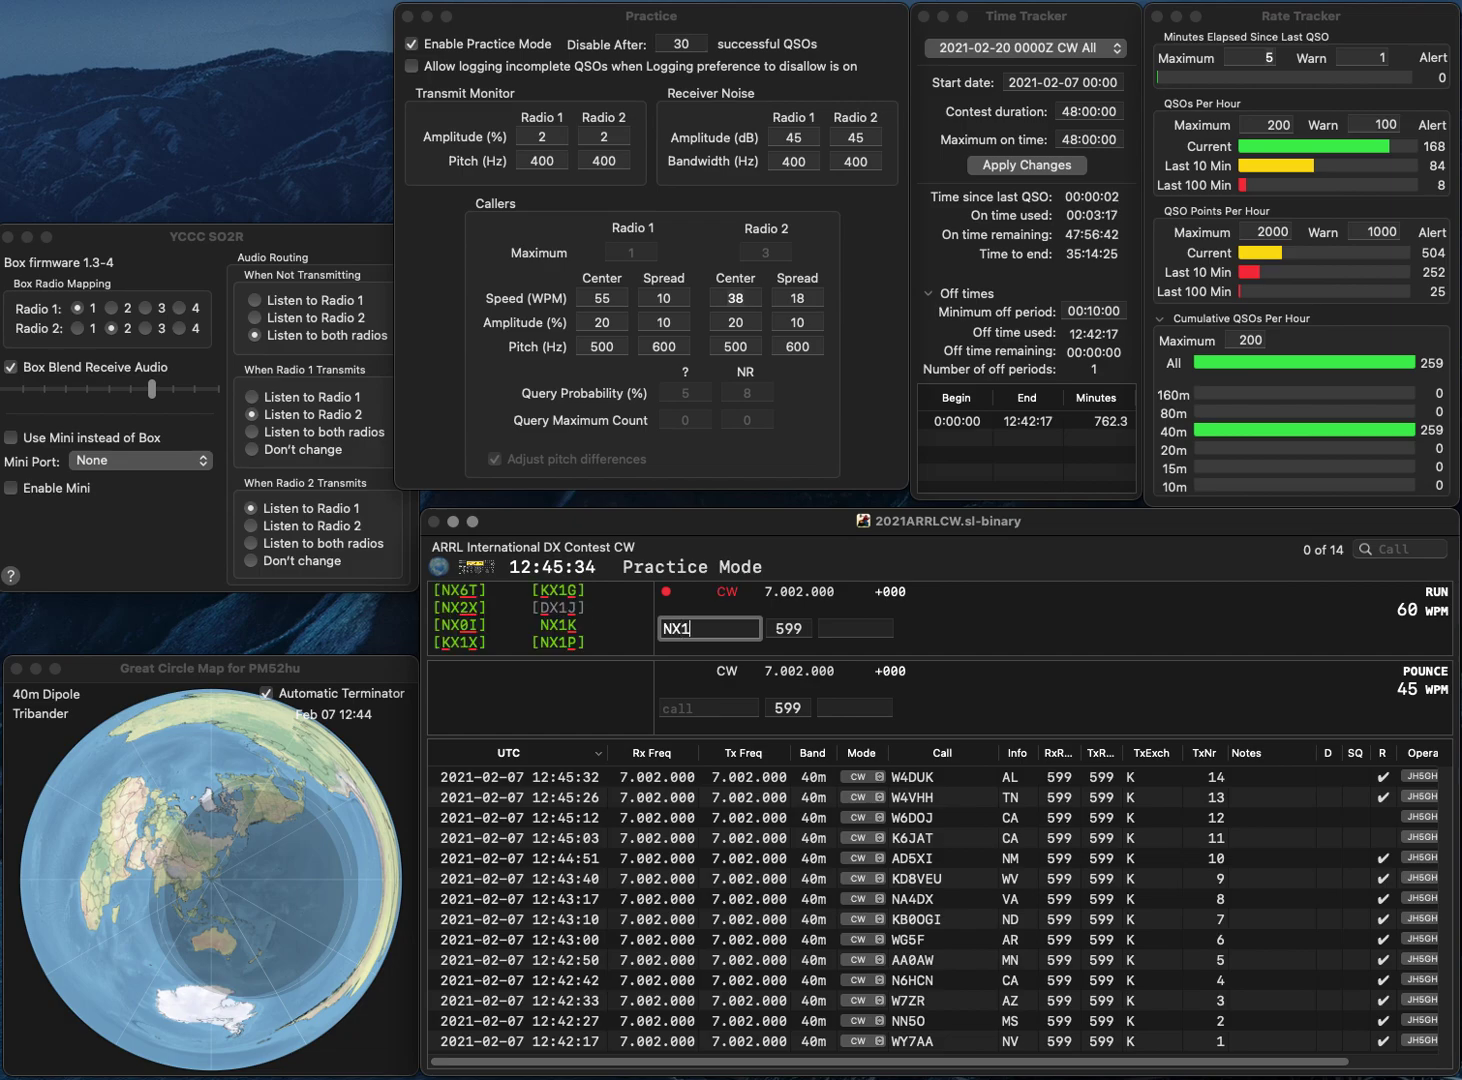
pyautogui.press('Return')
pyautogui.write('OR')
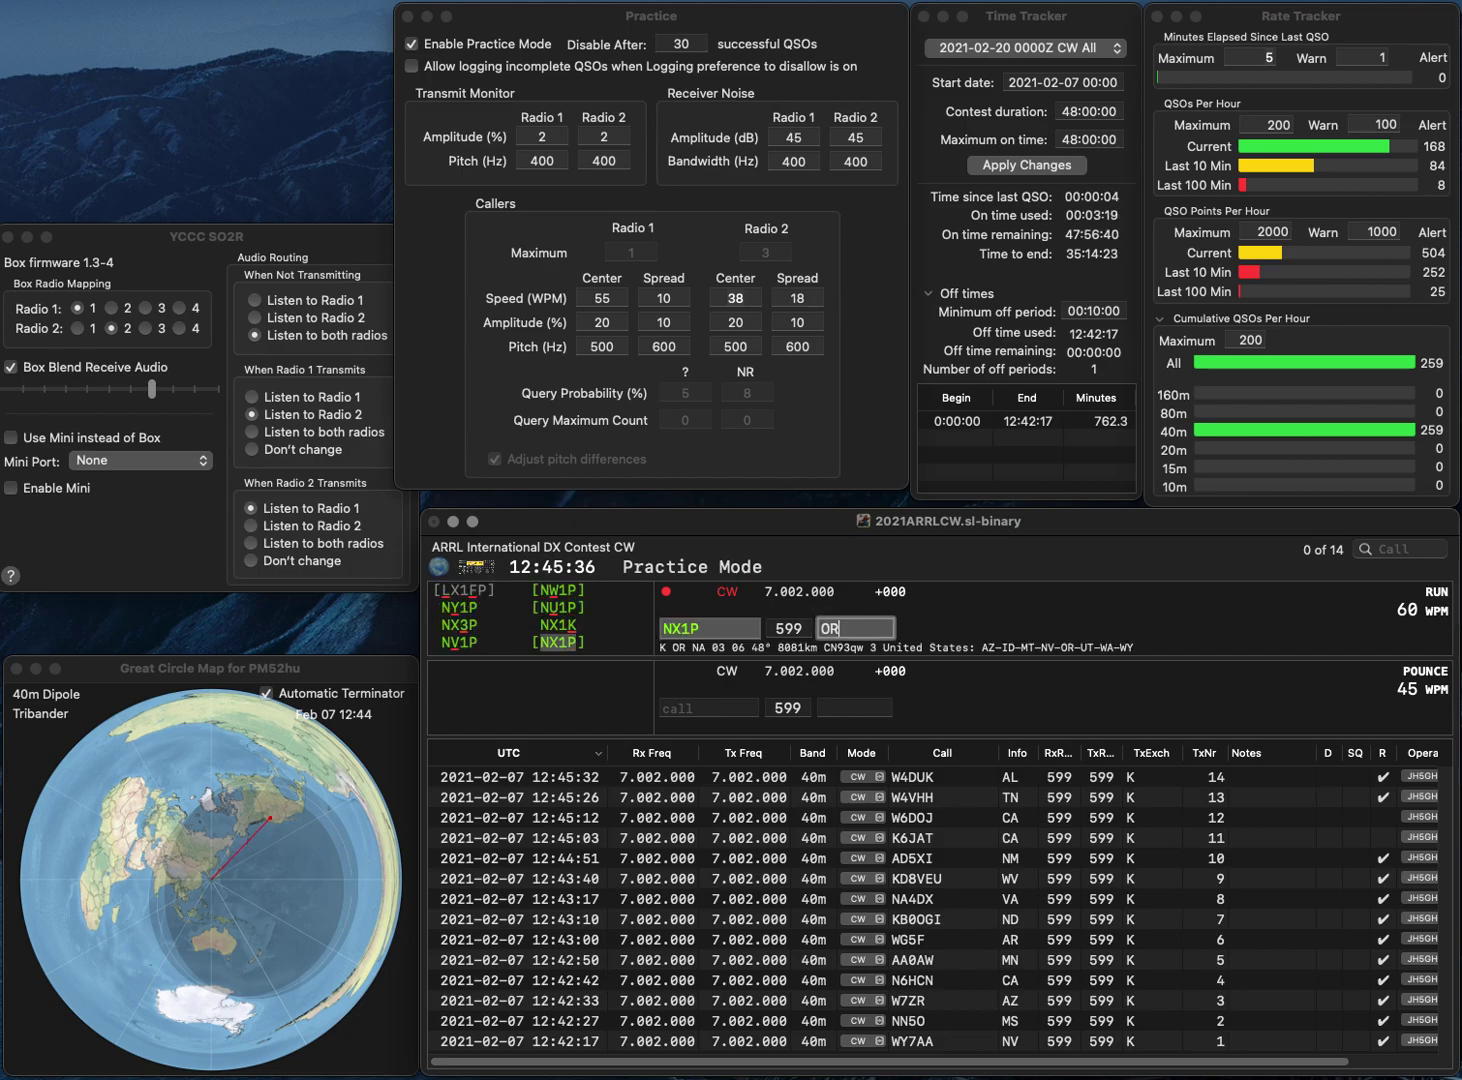
pyautogui.press('Return')
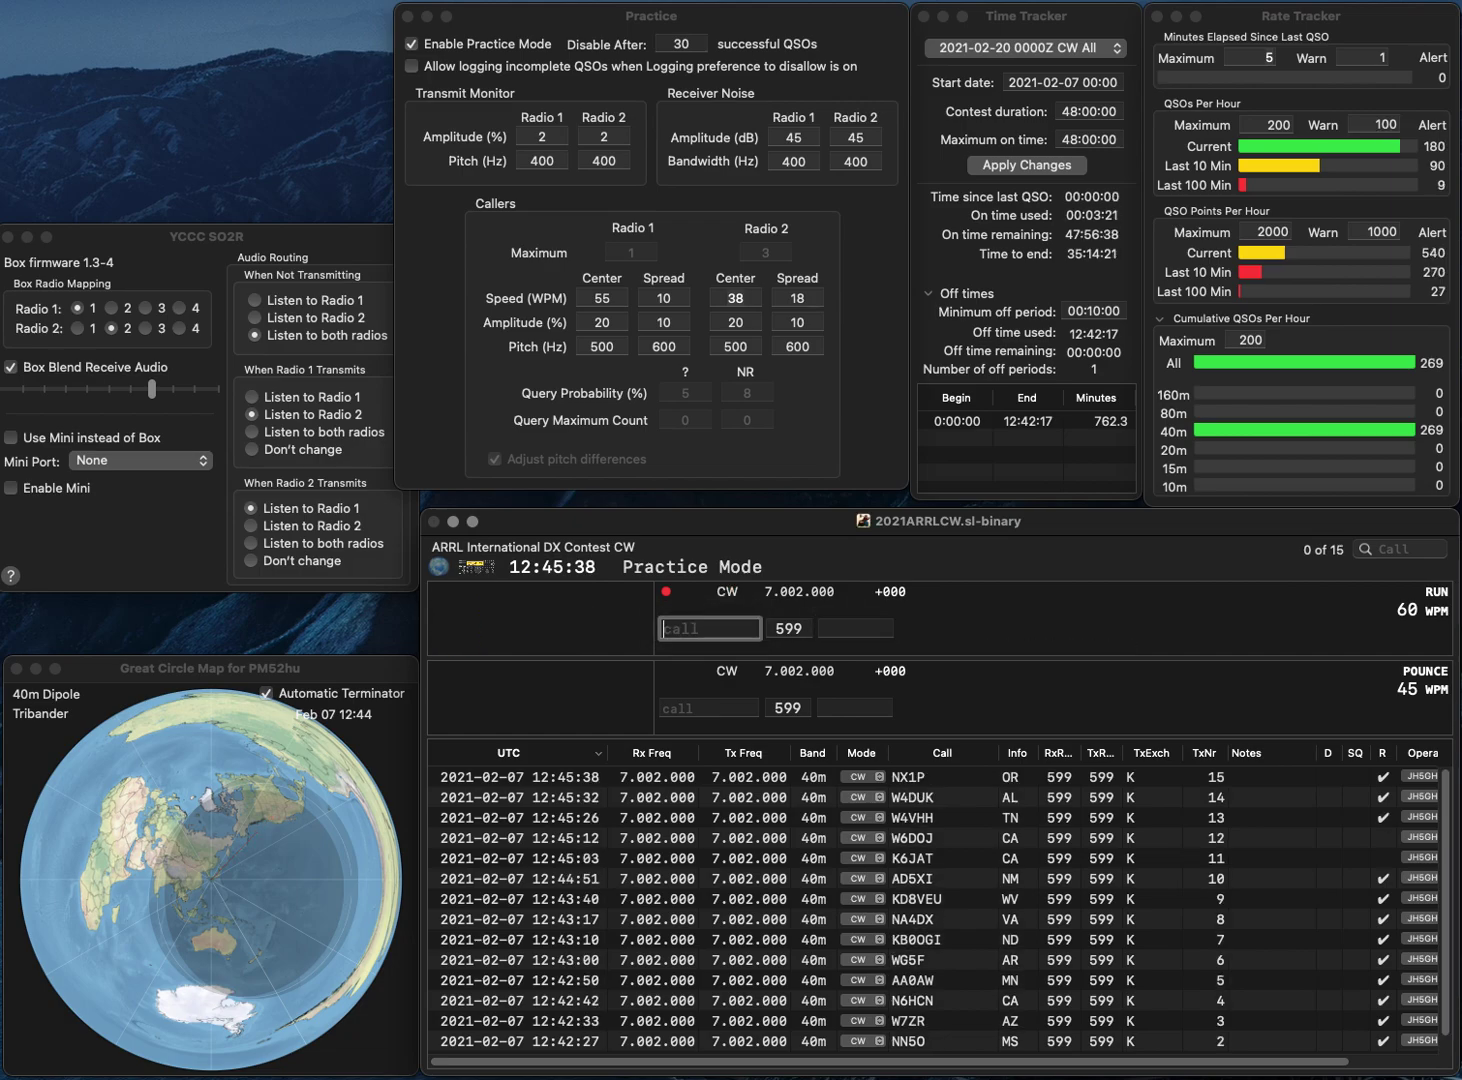
pyautogui.write('W6RJM')
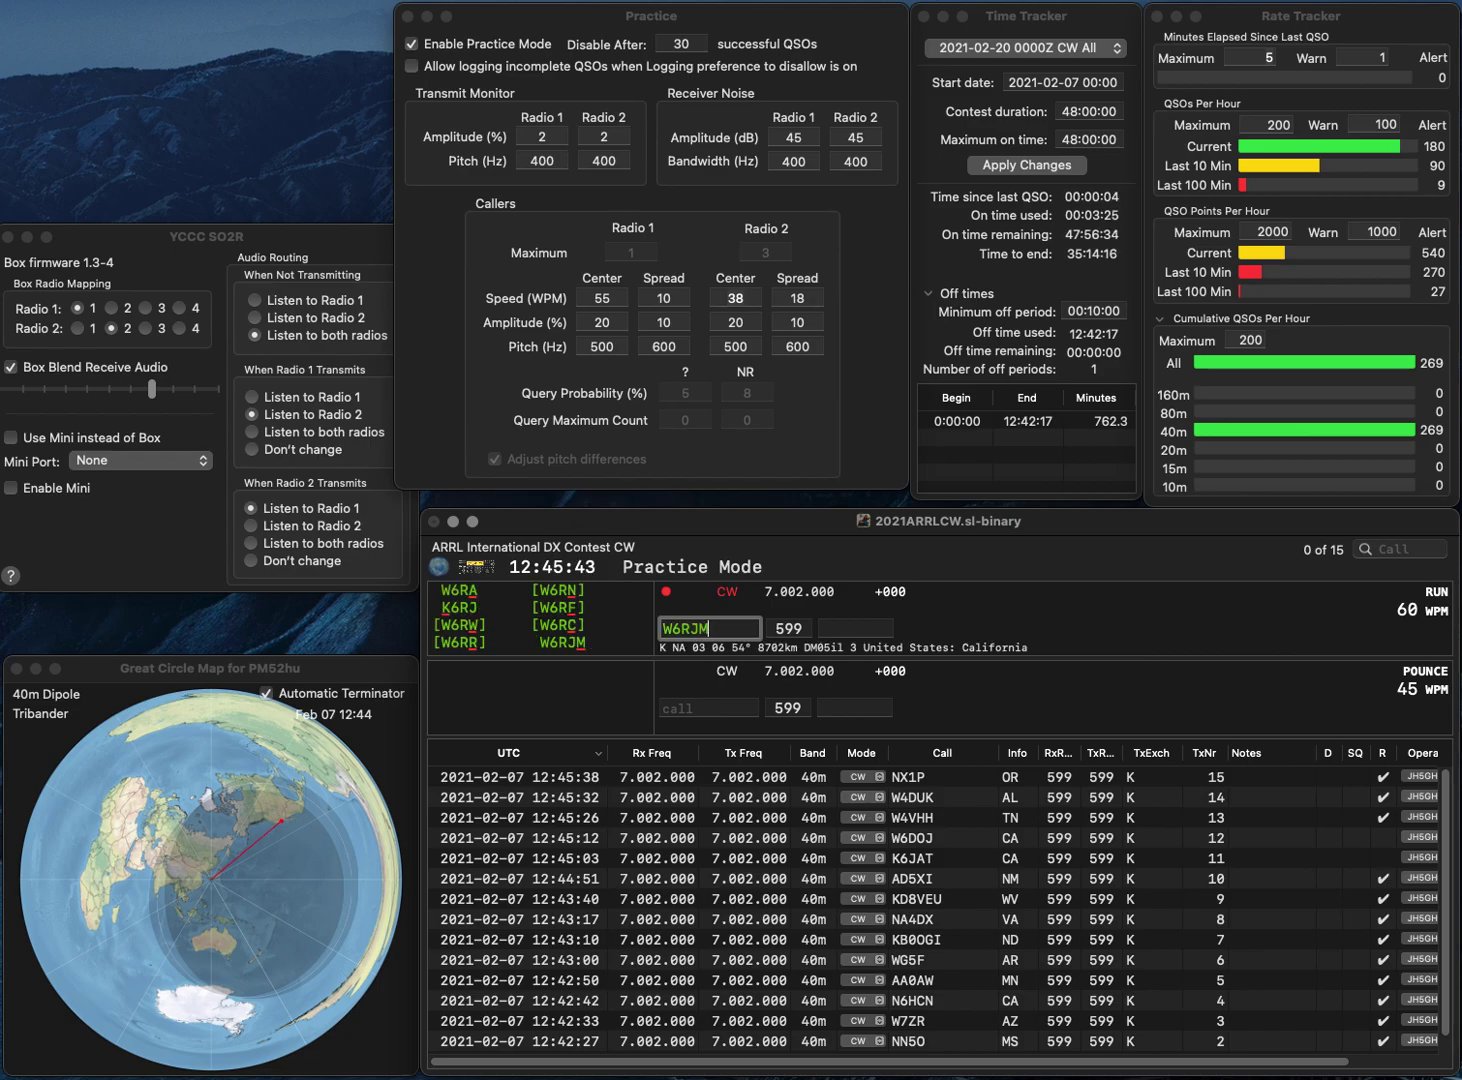
pyautogui.press('Return')
pyautogui.write('CA')
pyautogui.press('Return')
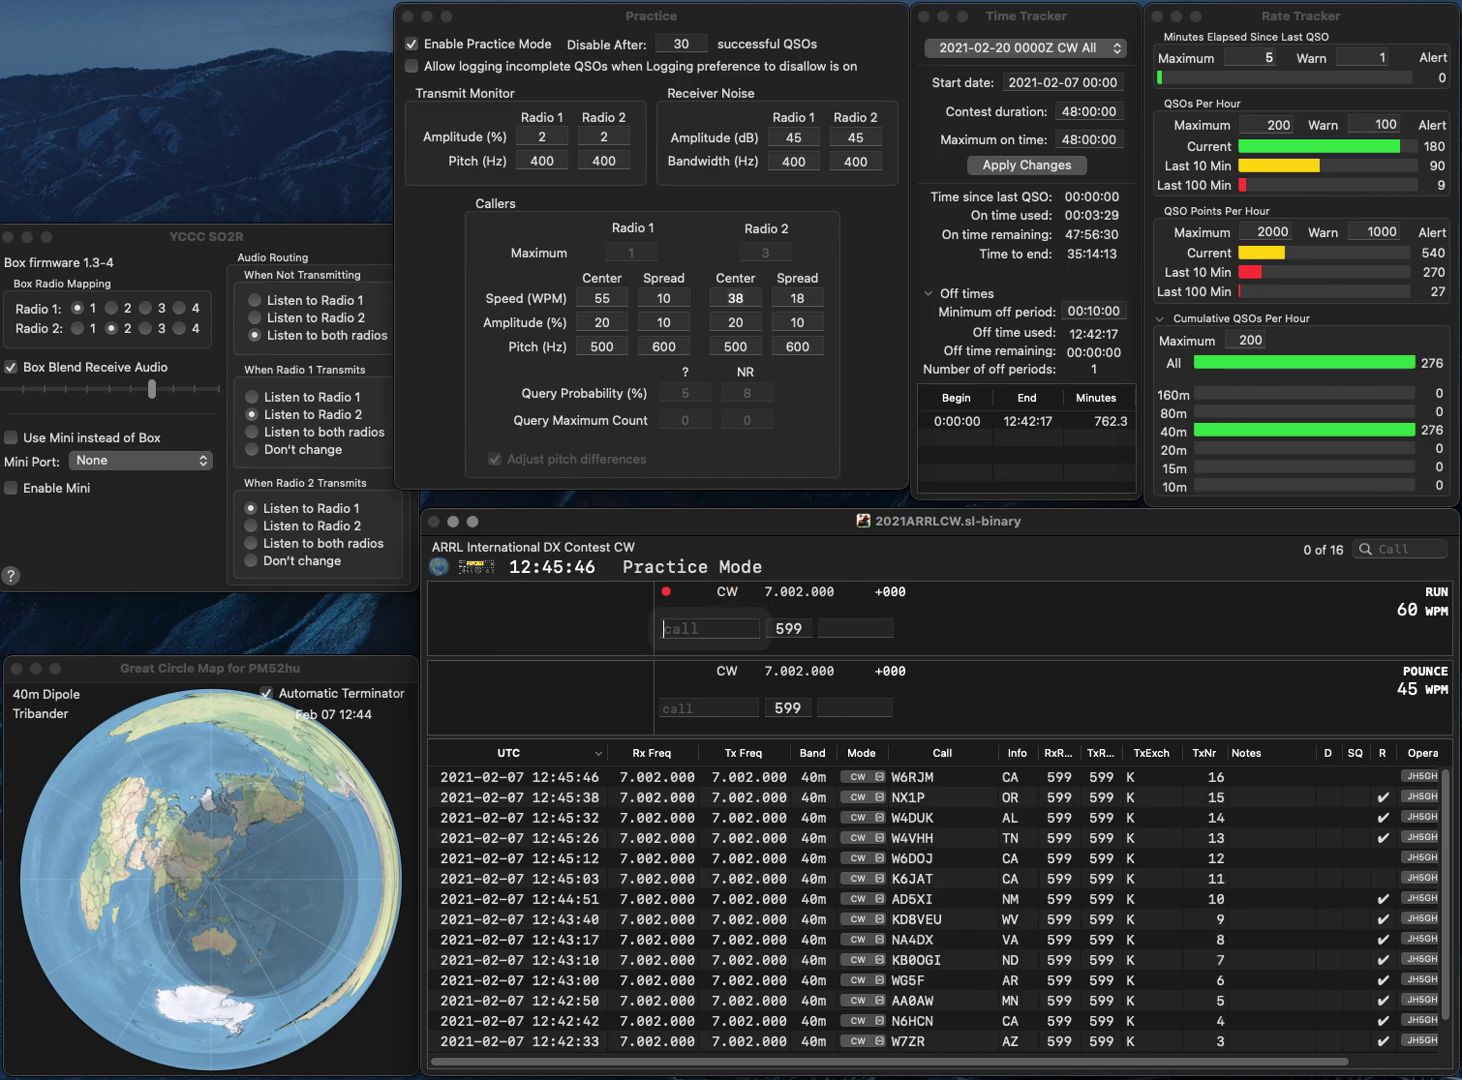
# Step: Enter the next caller's call sign KM4ZHZ and log the contact with exchange FL
pyautogui.write('KM4')
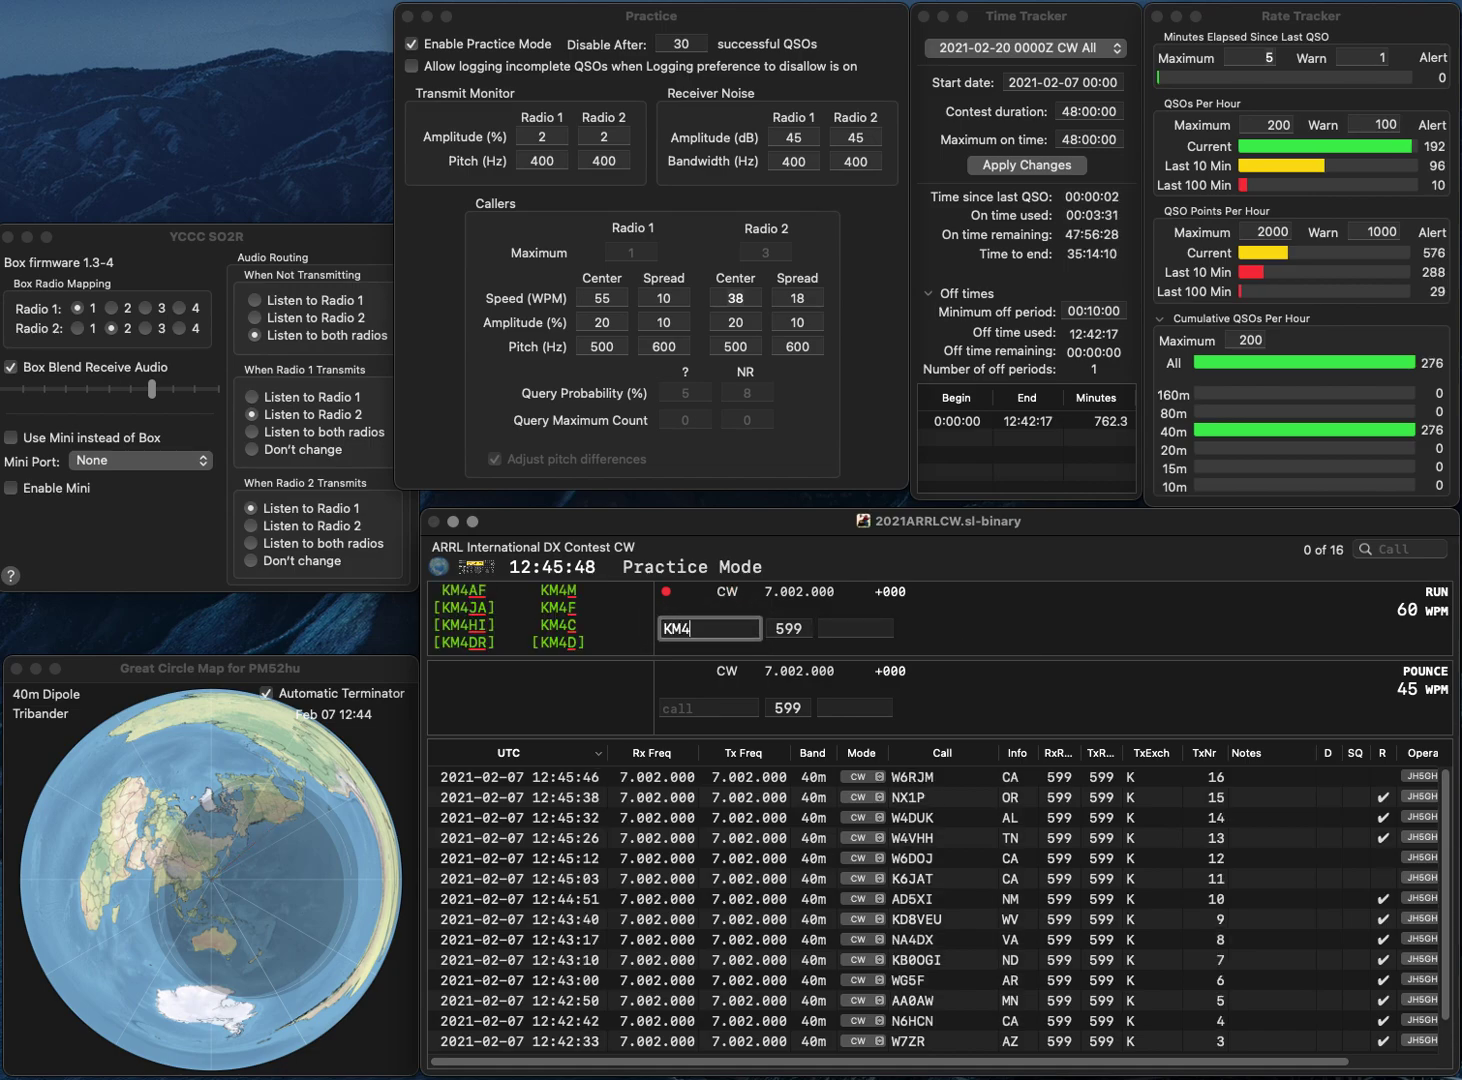
pyautogui.write('ZHZ')
pyautogui.press('space')
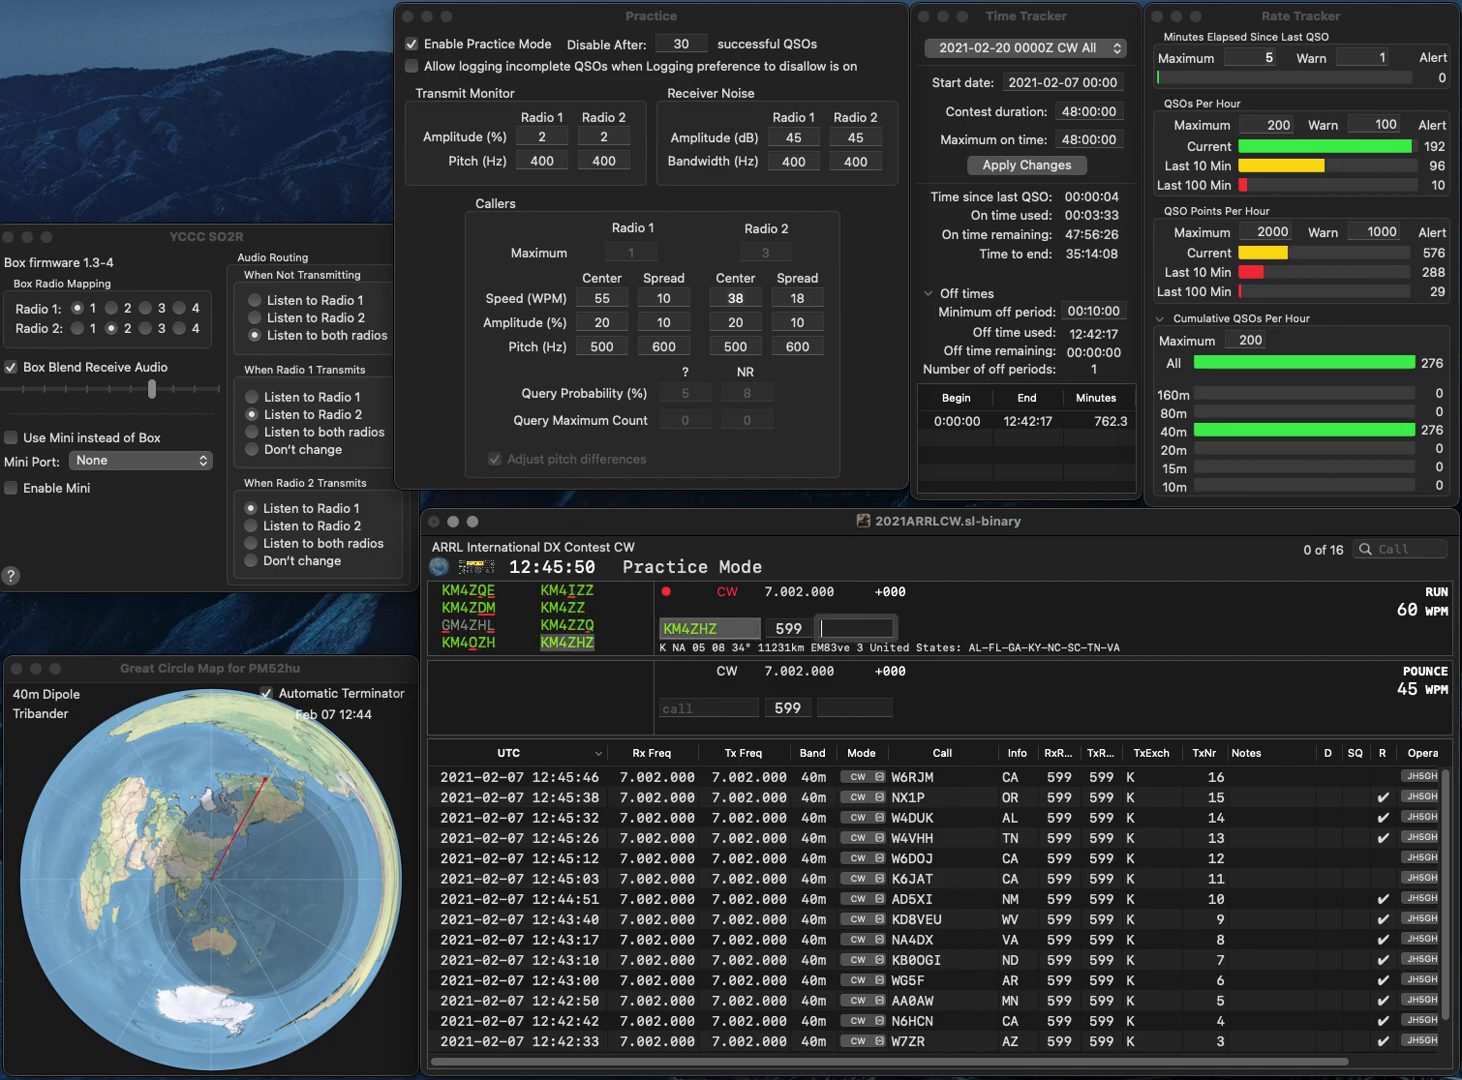
pyautogui.write('FL')
pyautogui.press('Return')
pyautogui.write('K0EG')
pyautogui.press('space')
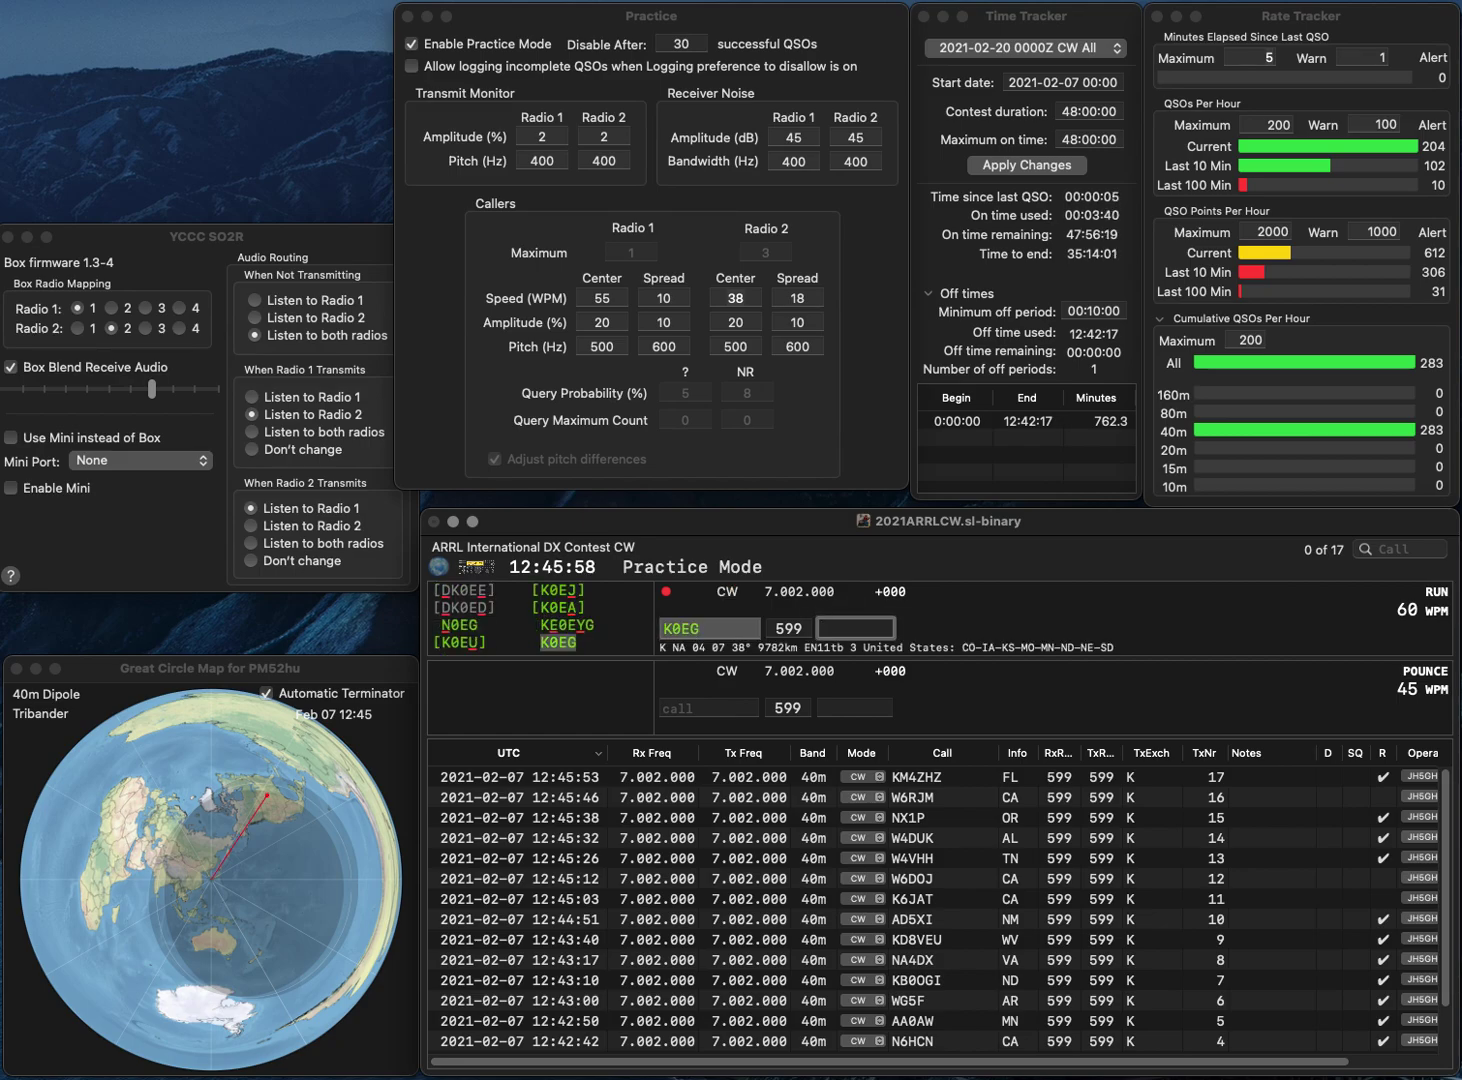
pyautogui.write('KS')
pyautogui.press('Return')
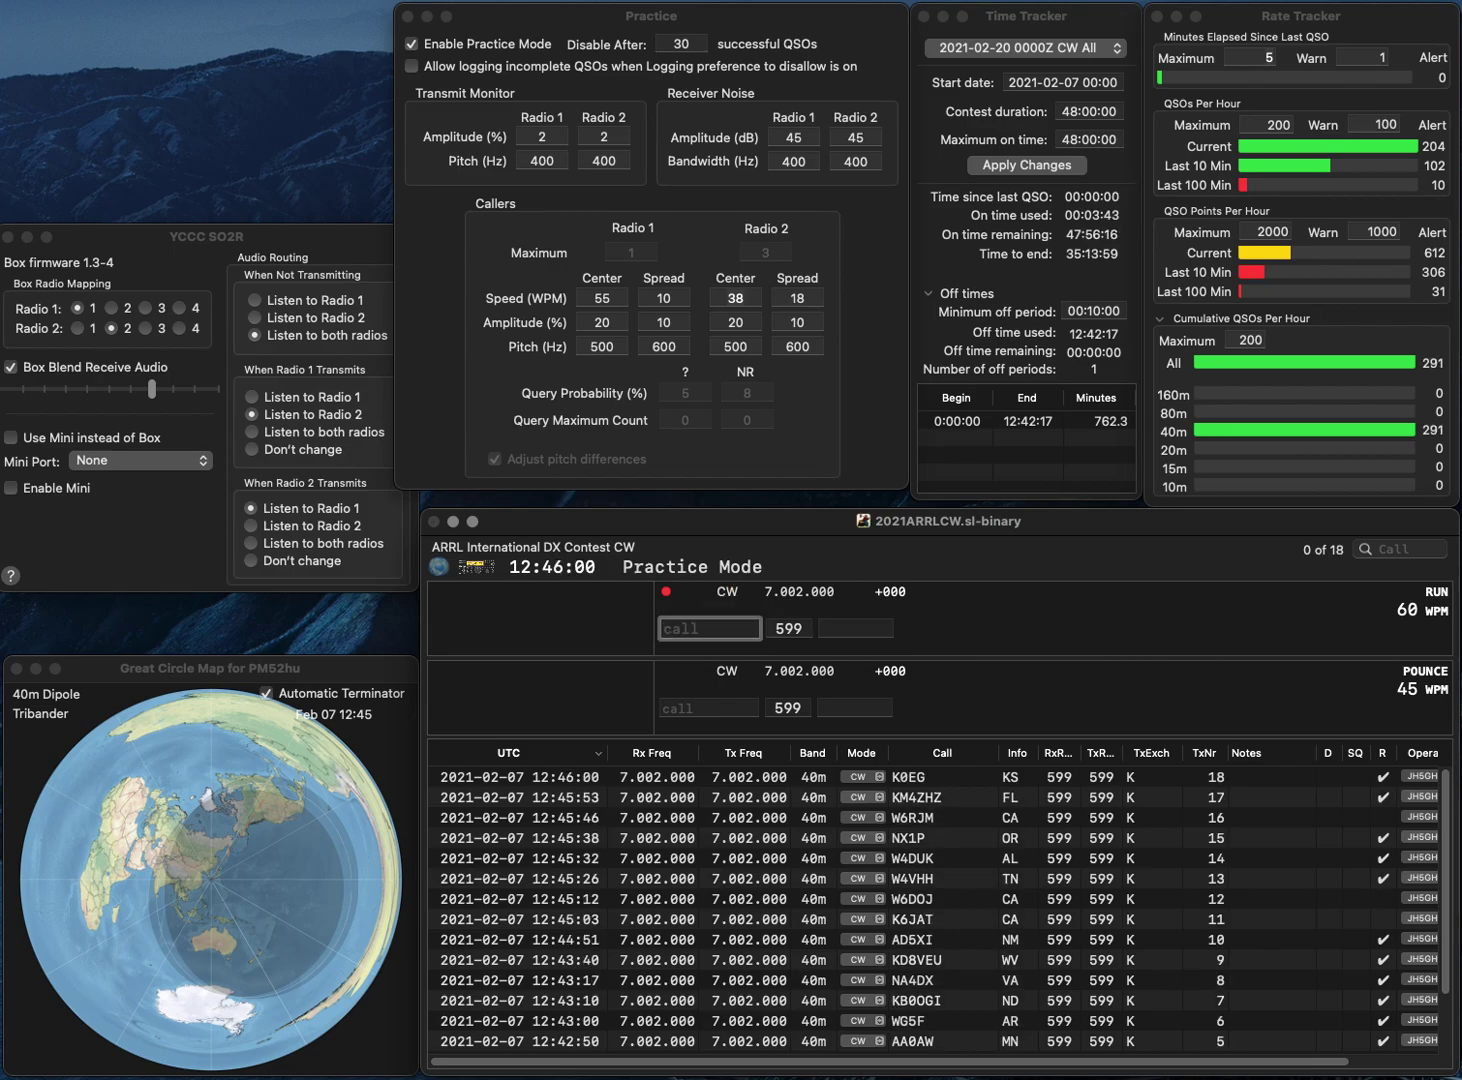
# Step: Try AF2S, AF3S, AF3H and AF2H as the next caller's call sign, reducing the entry to the prefix AF
pyautogui.write('AF2S')
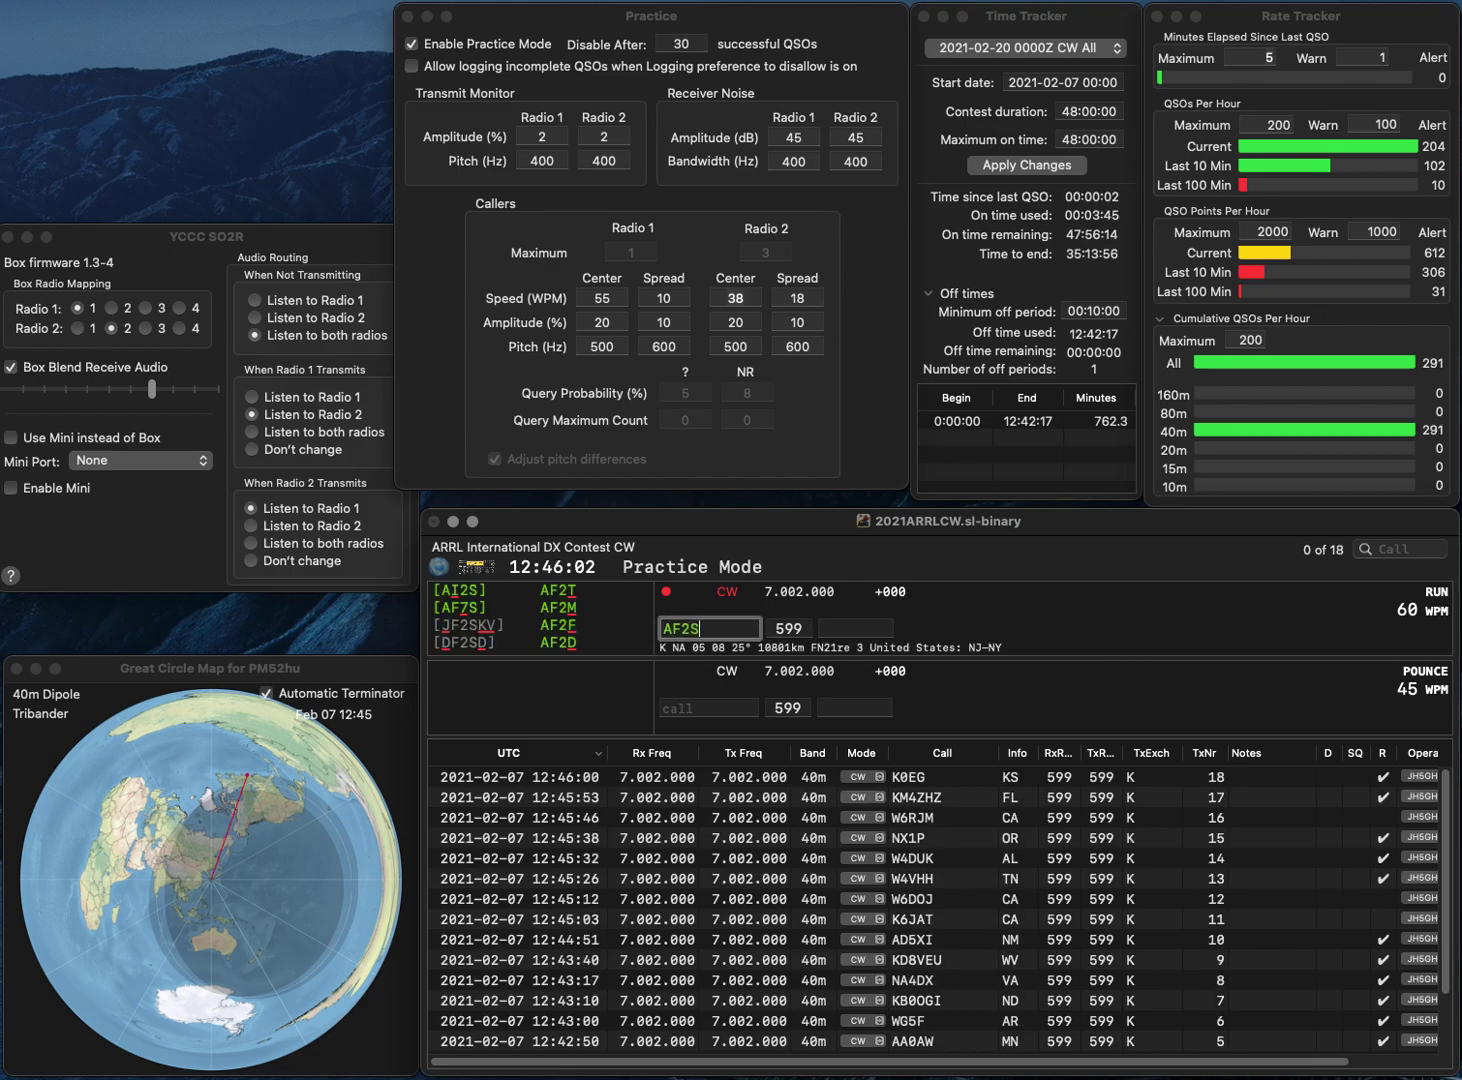
pyautogui.press('BackSpace')
pyautogui.write('3')
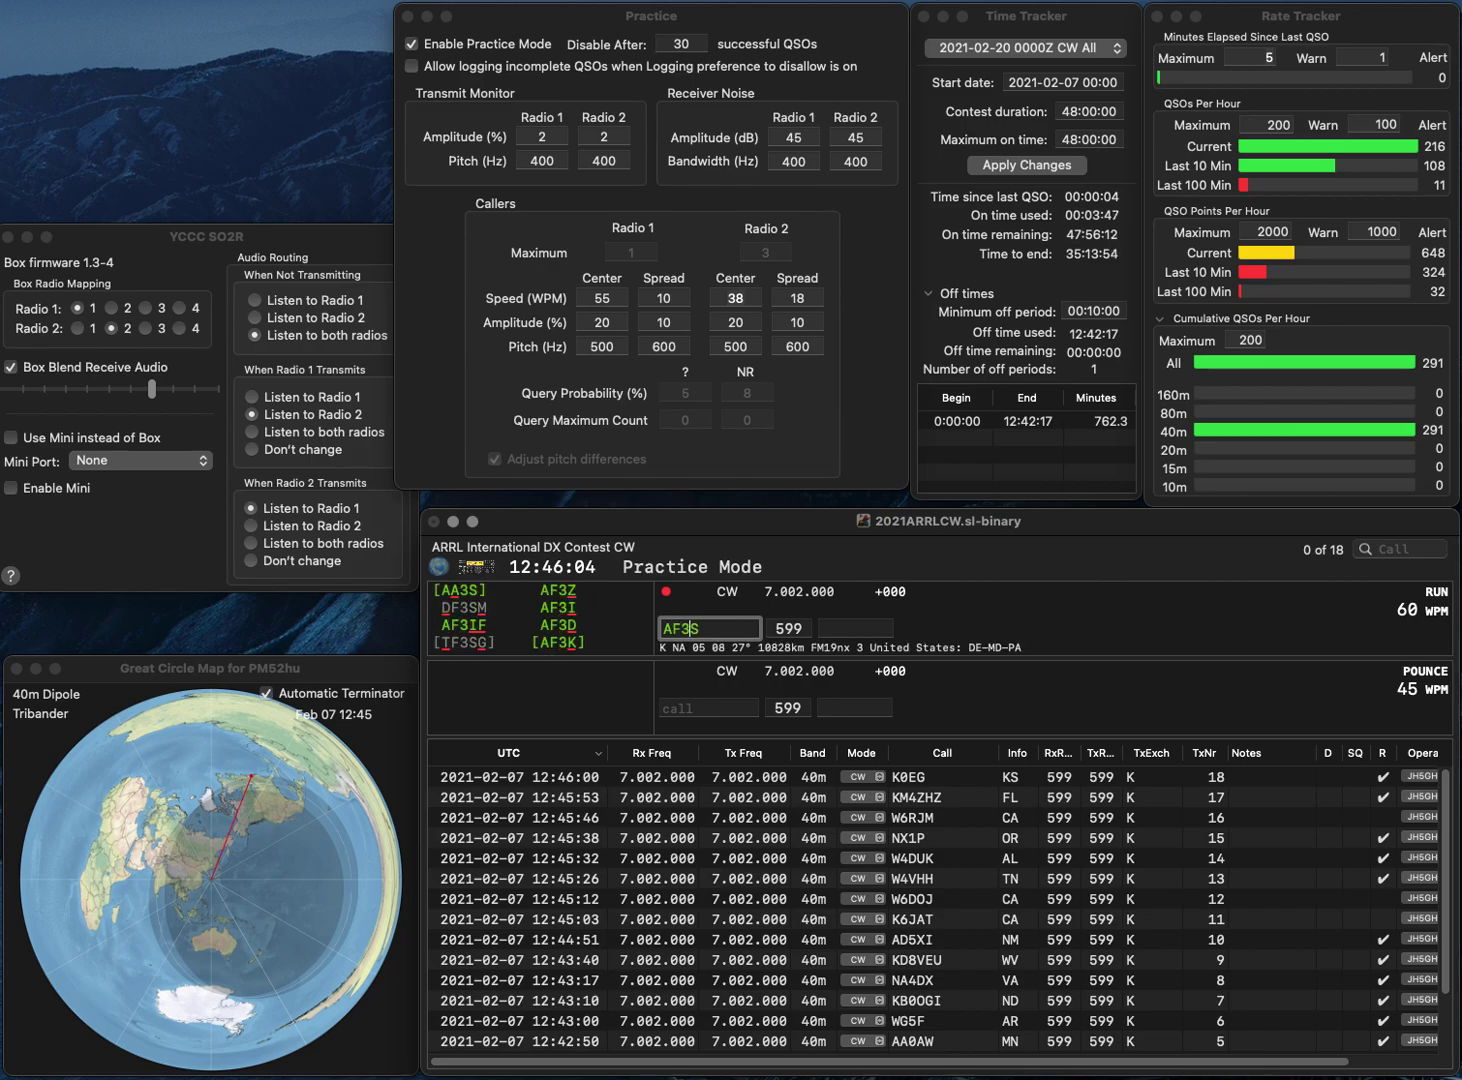
pyautogui.press('Delete')
pyautogui.write('H')
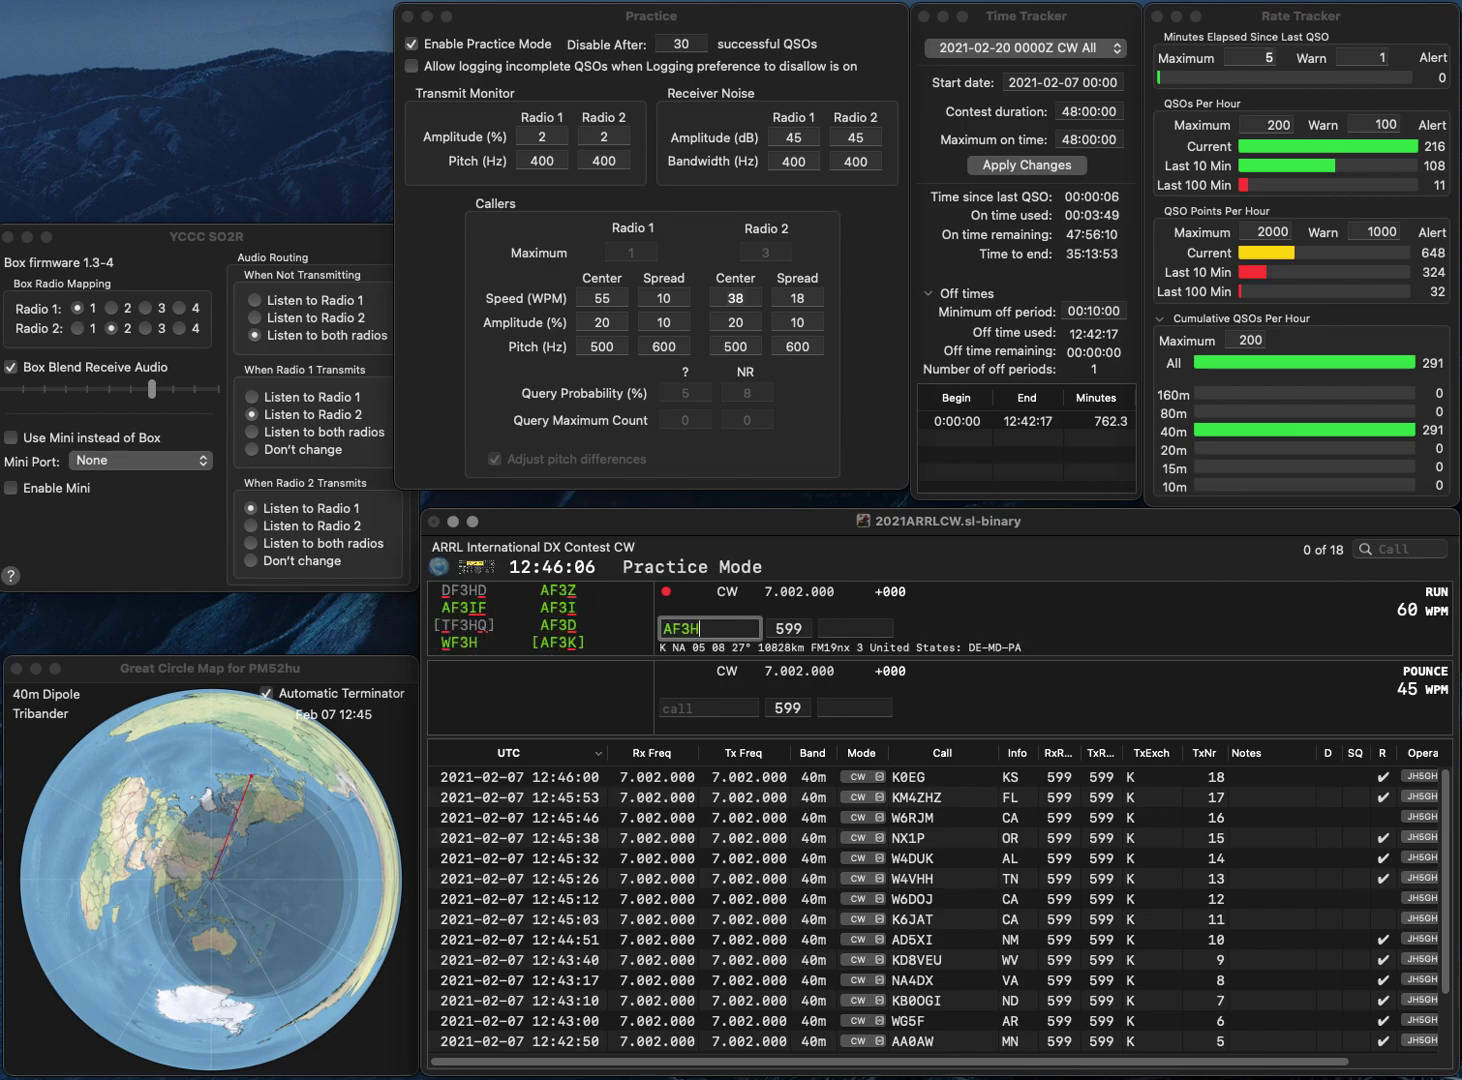
pyautogui.press('Left')
pyautogui.press('BackSpace')
pyautogui.write('2')
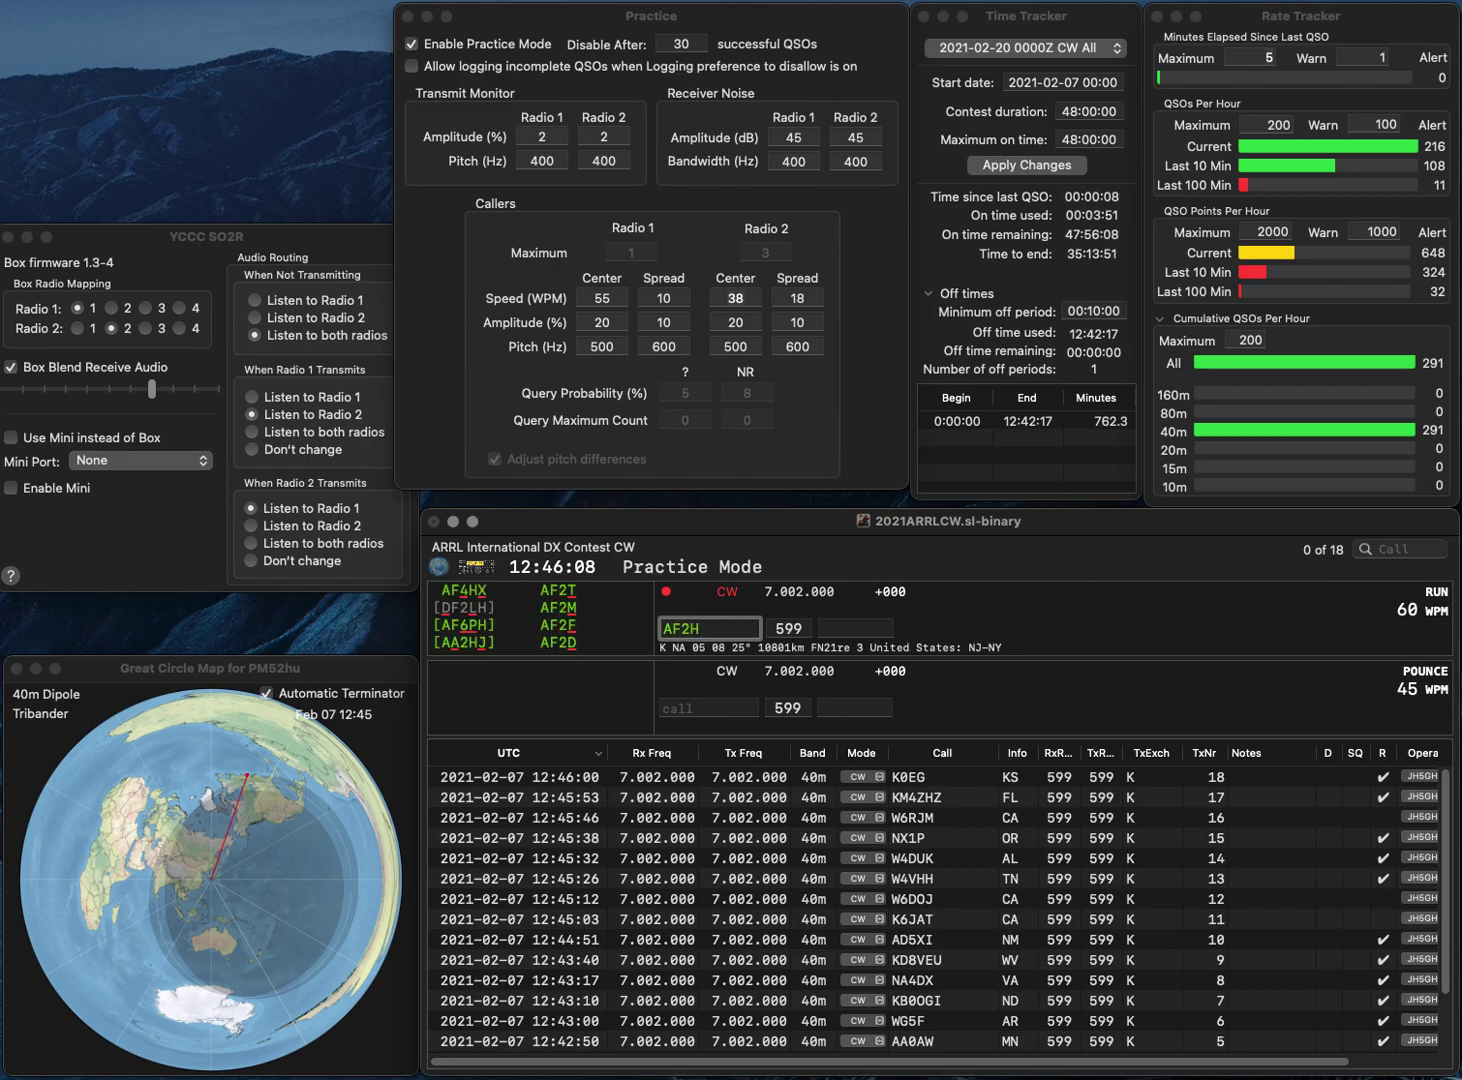
pyautogui.press('Delete')
pyautogui.press('BackSpace')
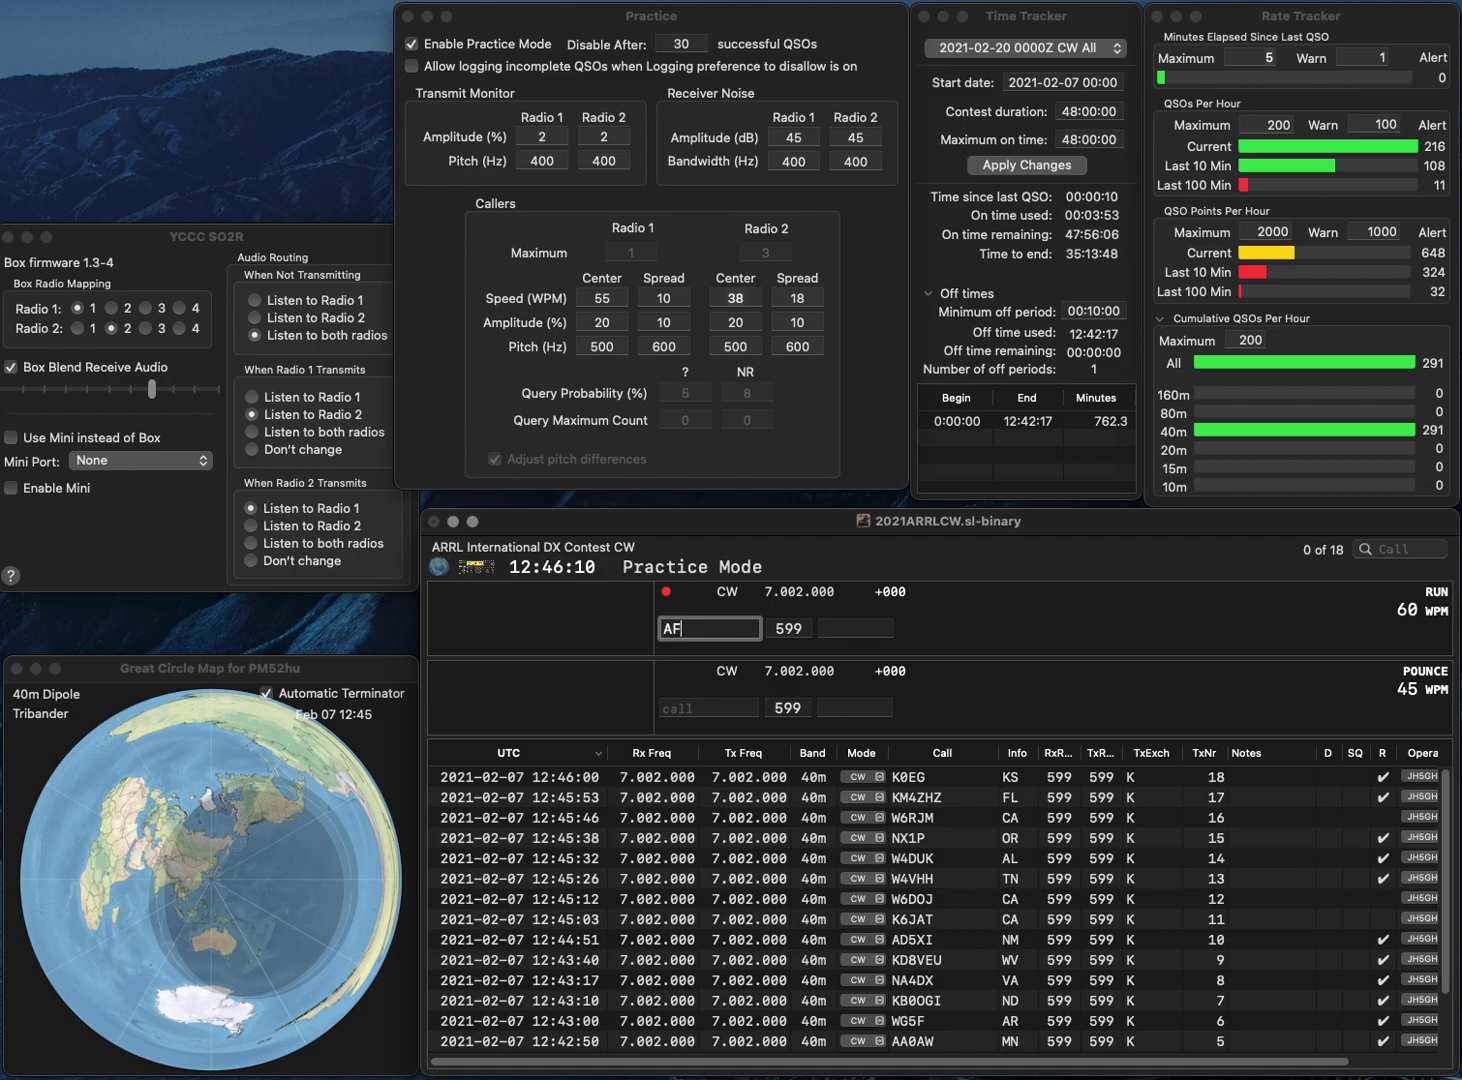
# Step: Retry the caller's call sign as AF3S, AF2S, AF2I and AF2H
pyautogui.write('3S')
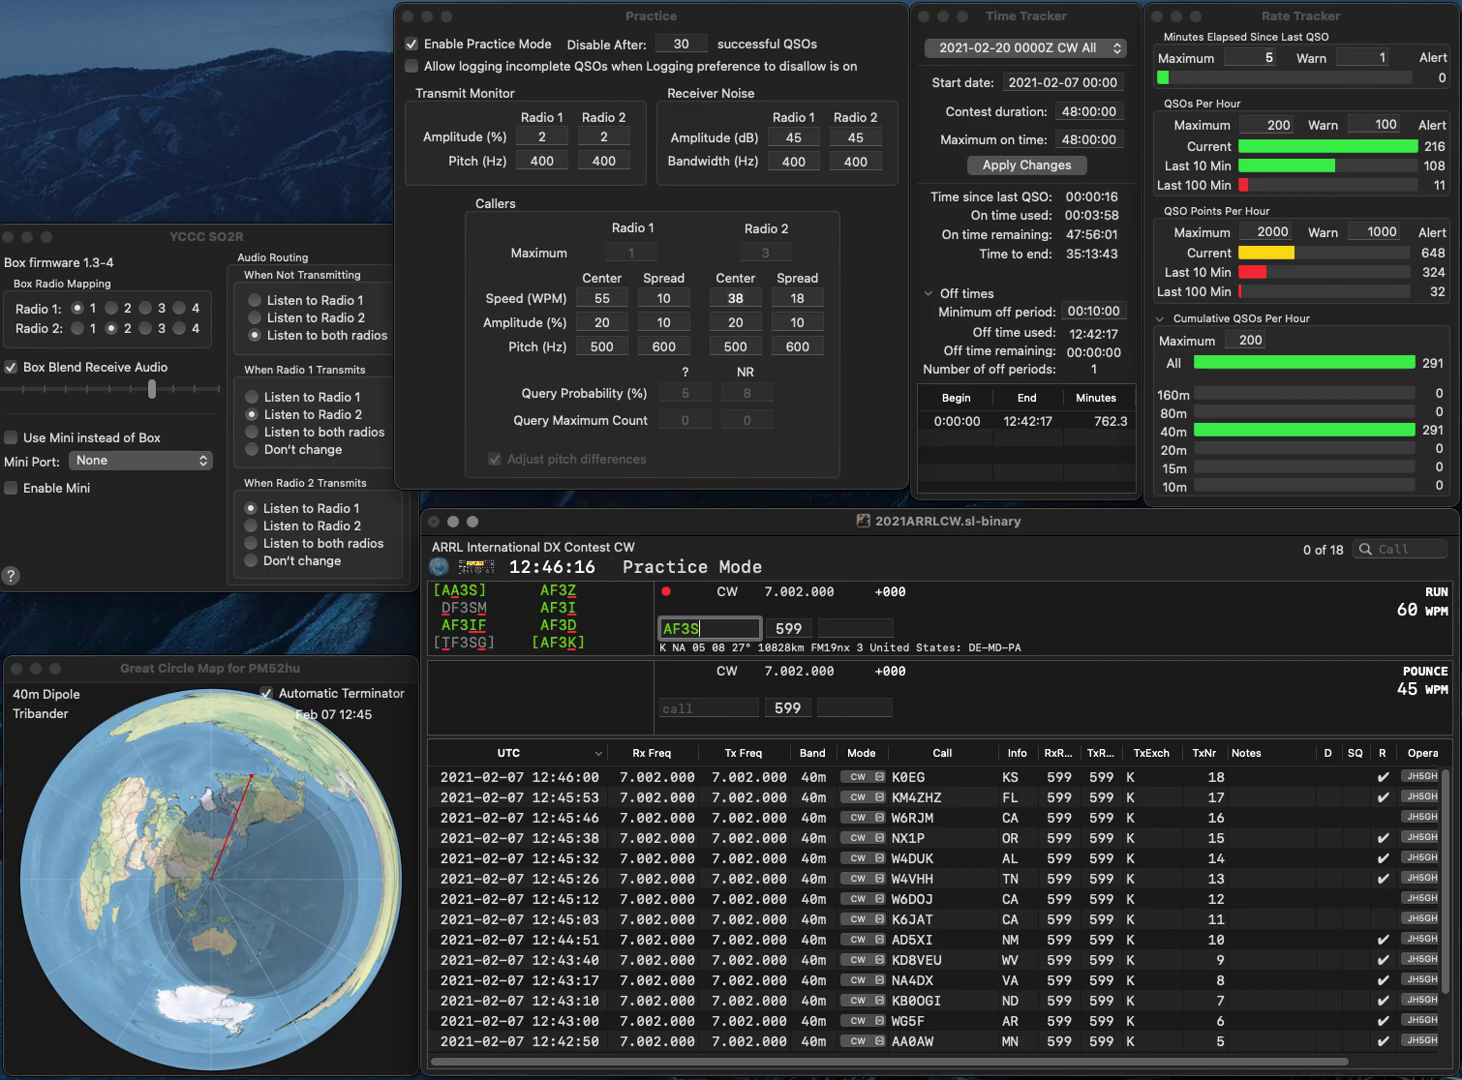
pyautogui.press('Left')
pyautogui.press('BackSpace')
pyautogui.write('2')
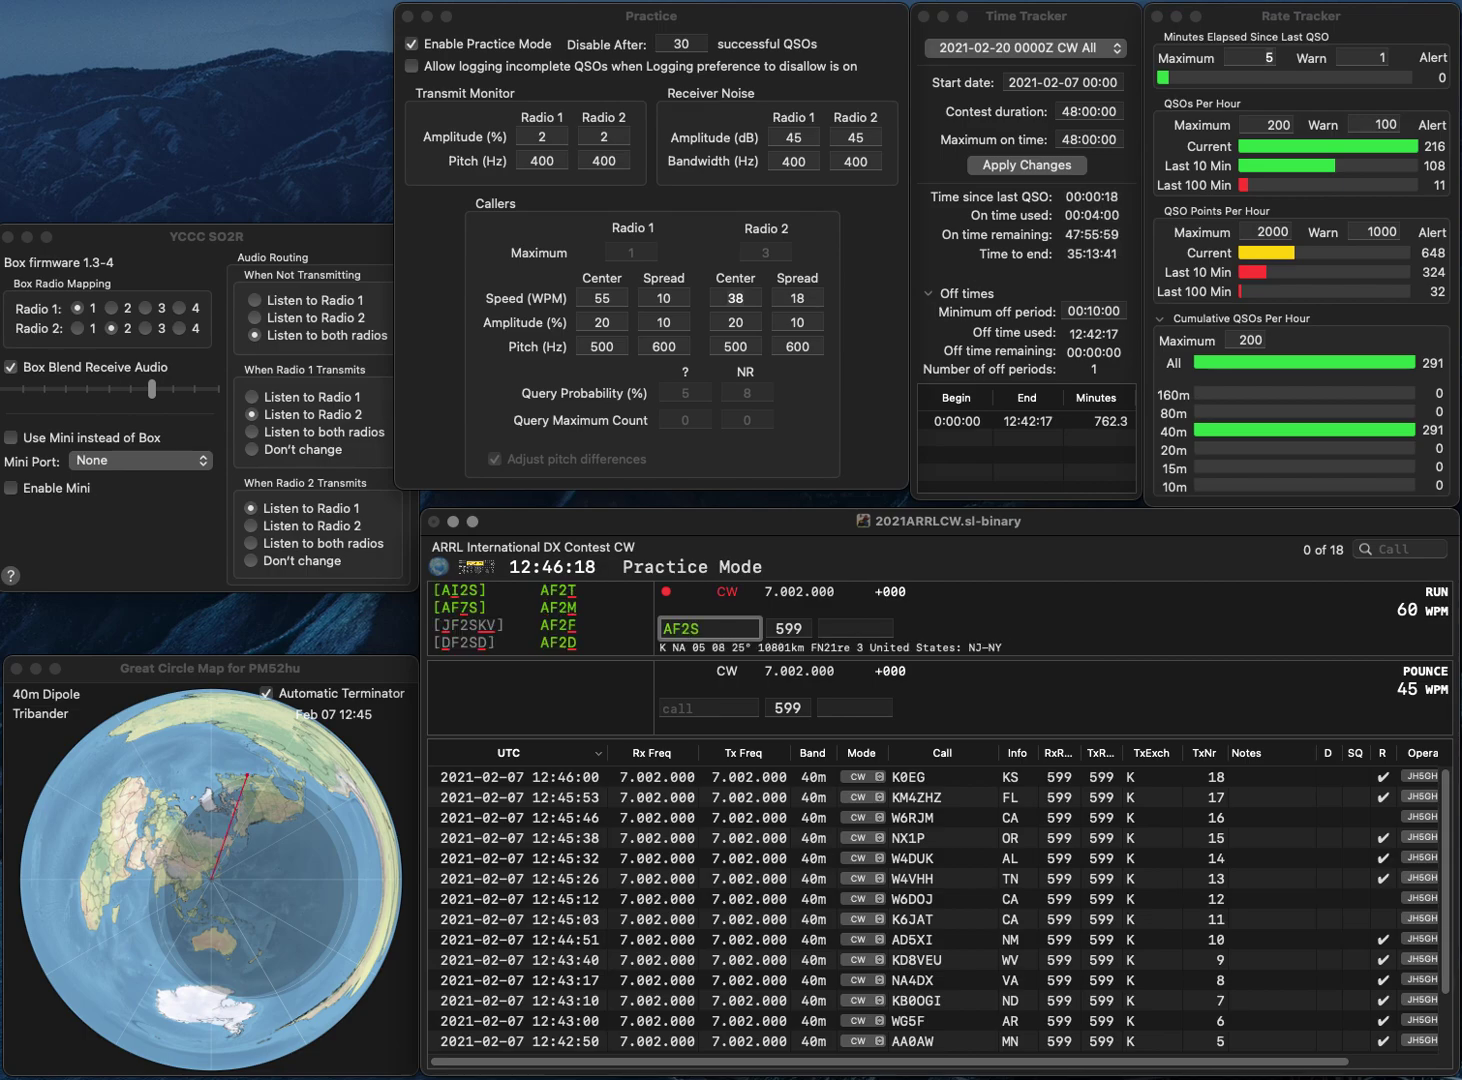
pyautogui.press('Delete')
pyautogui.write('I')
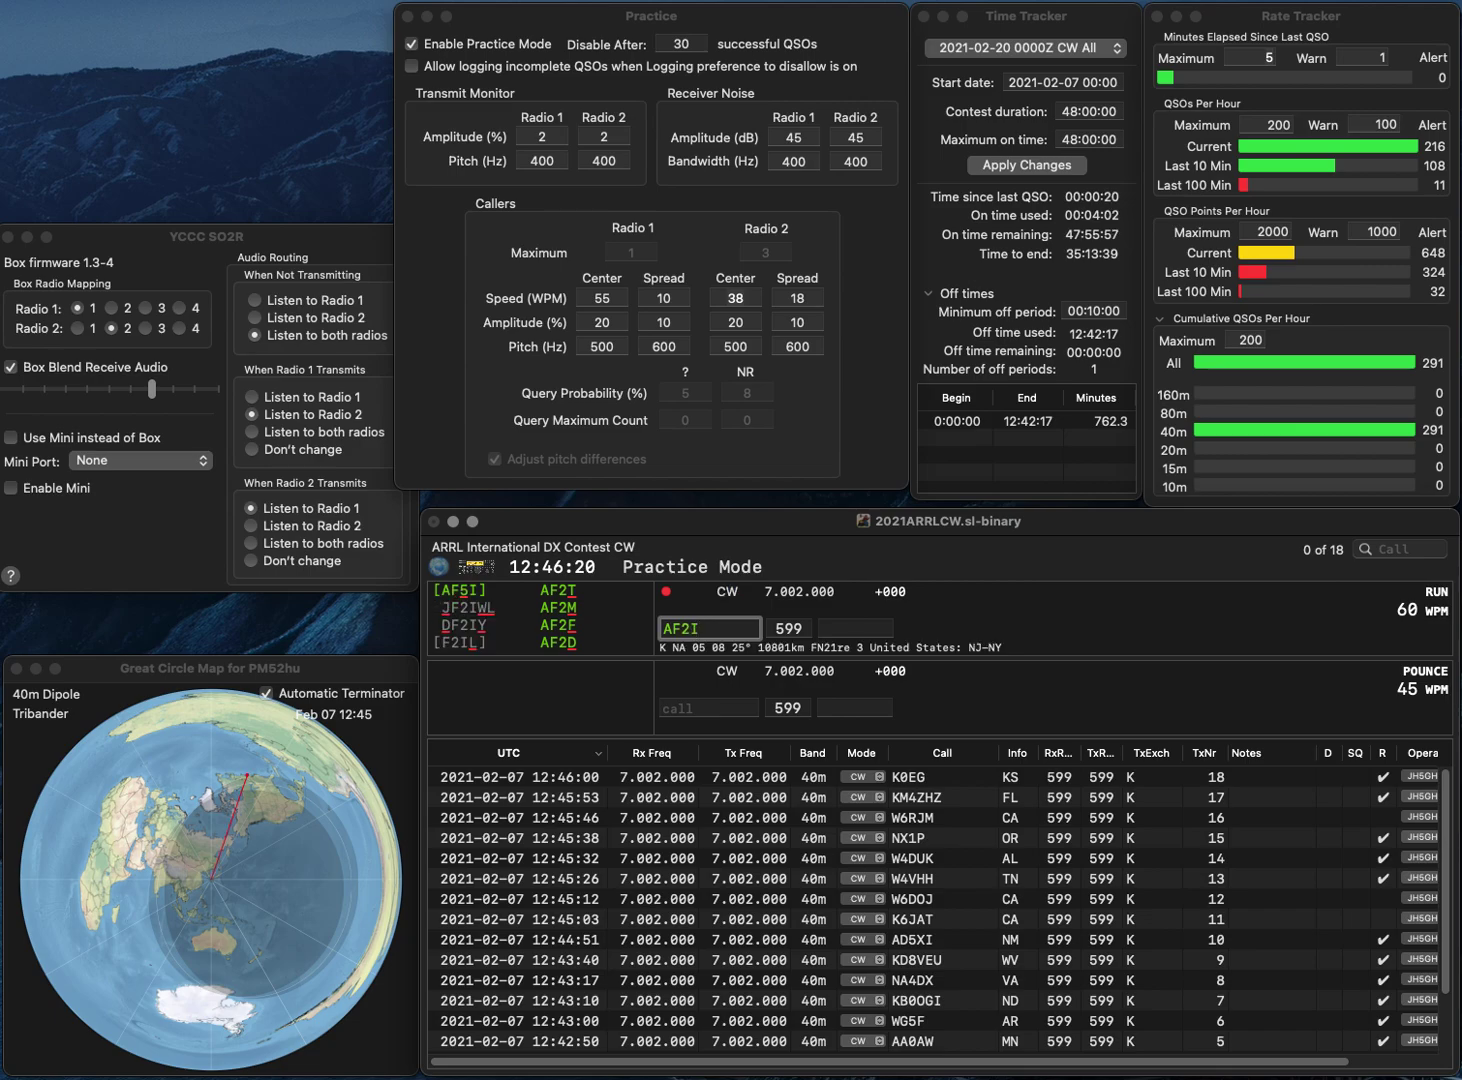
pyautogui.press('BackSpace')
pyautogui.write('H')
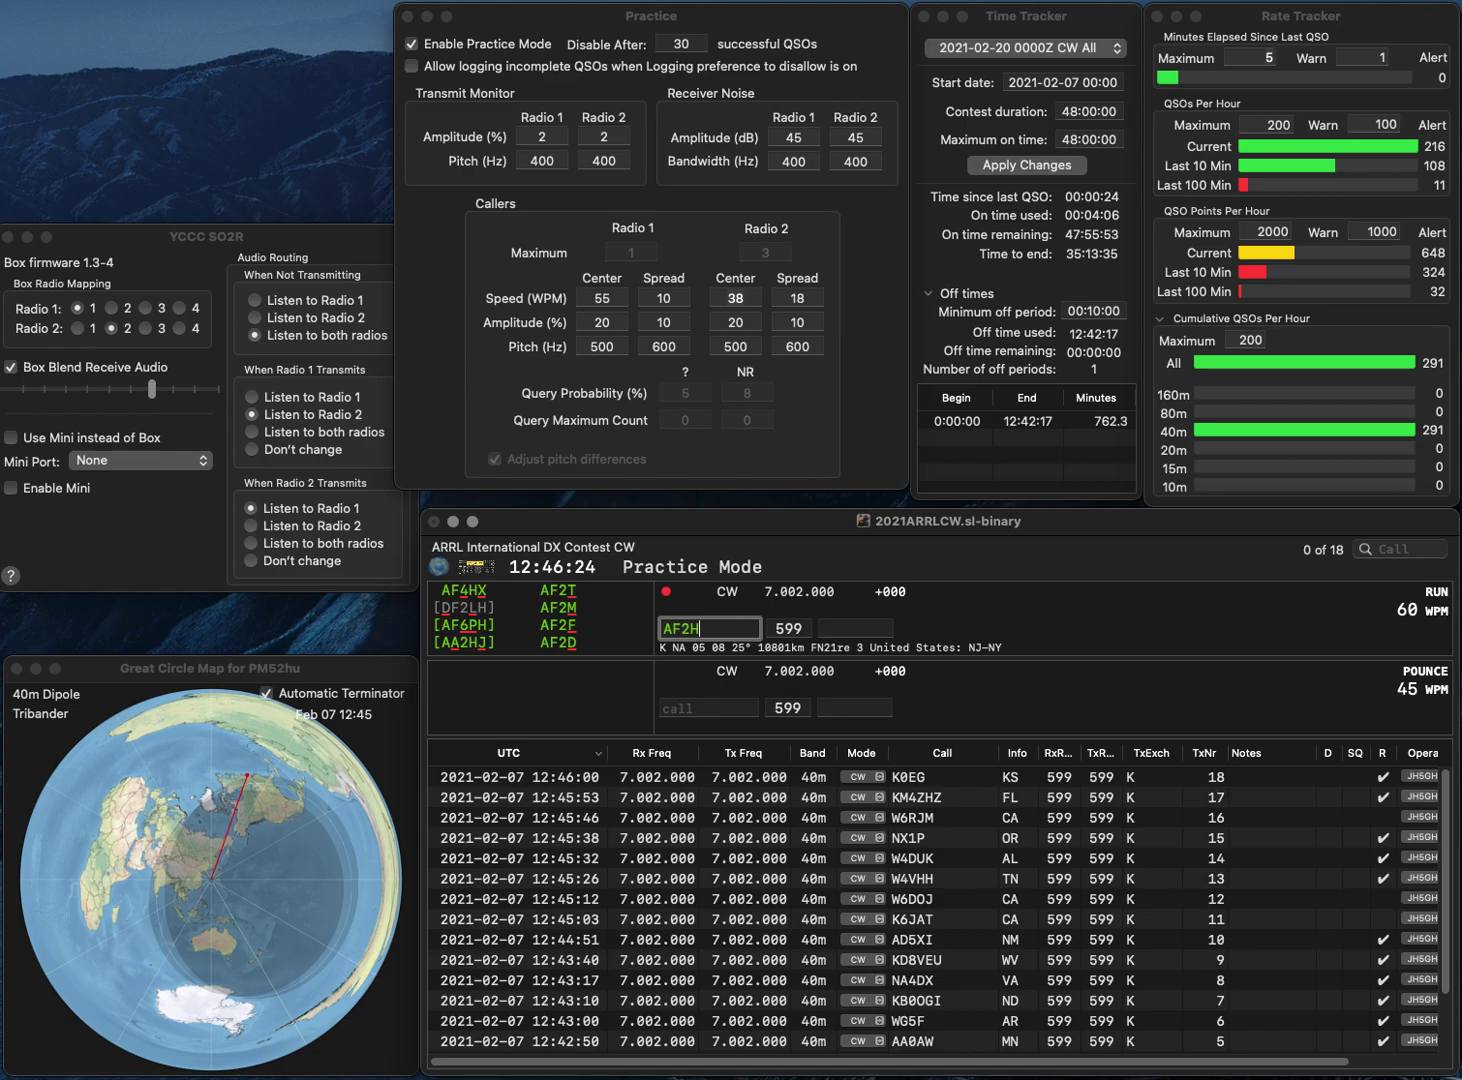
pyautogui.press('BackSpace')
pyautogui.press('BackSpace')
pyautogui.write('3H')
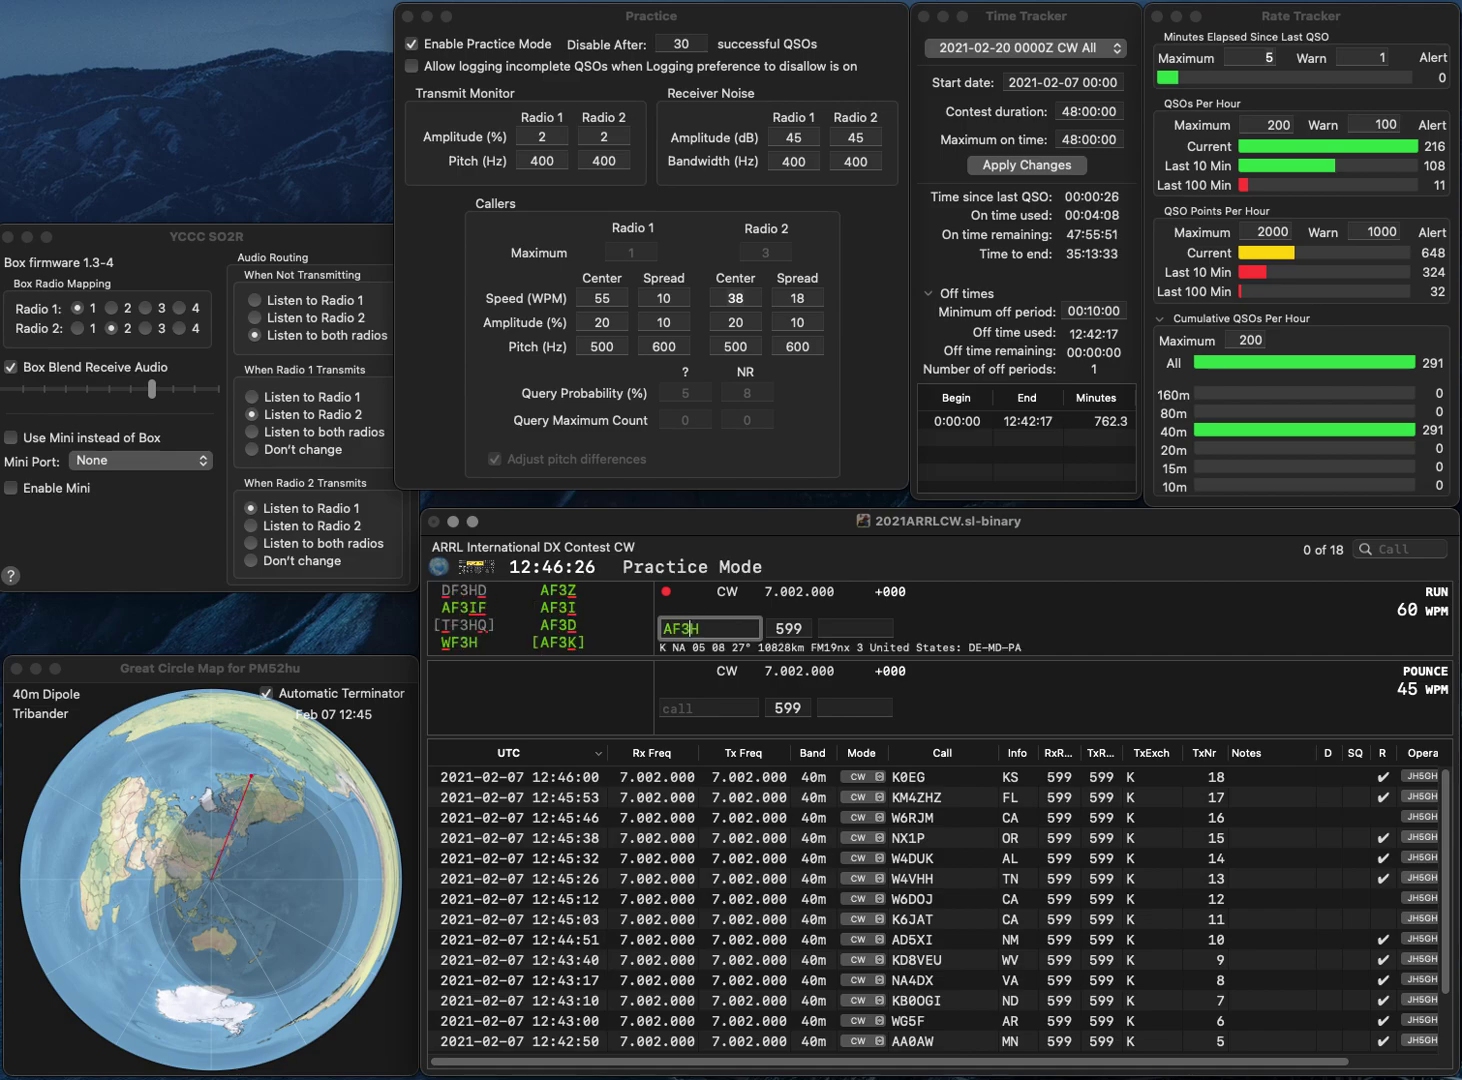
pyautogui.press('BackSpace')
pyautogui.write('I')
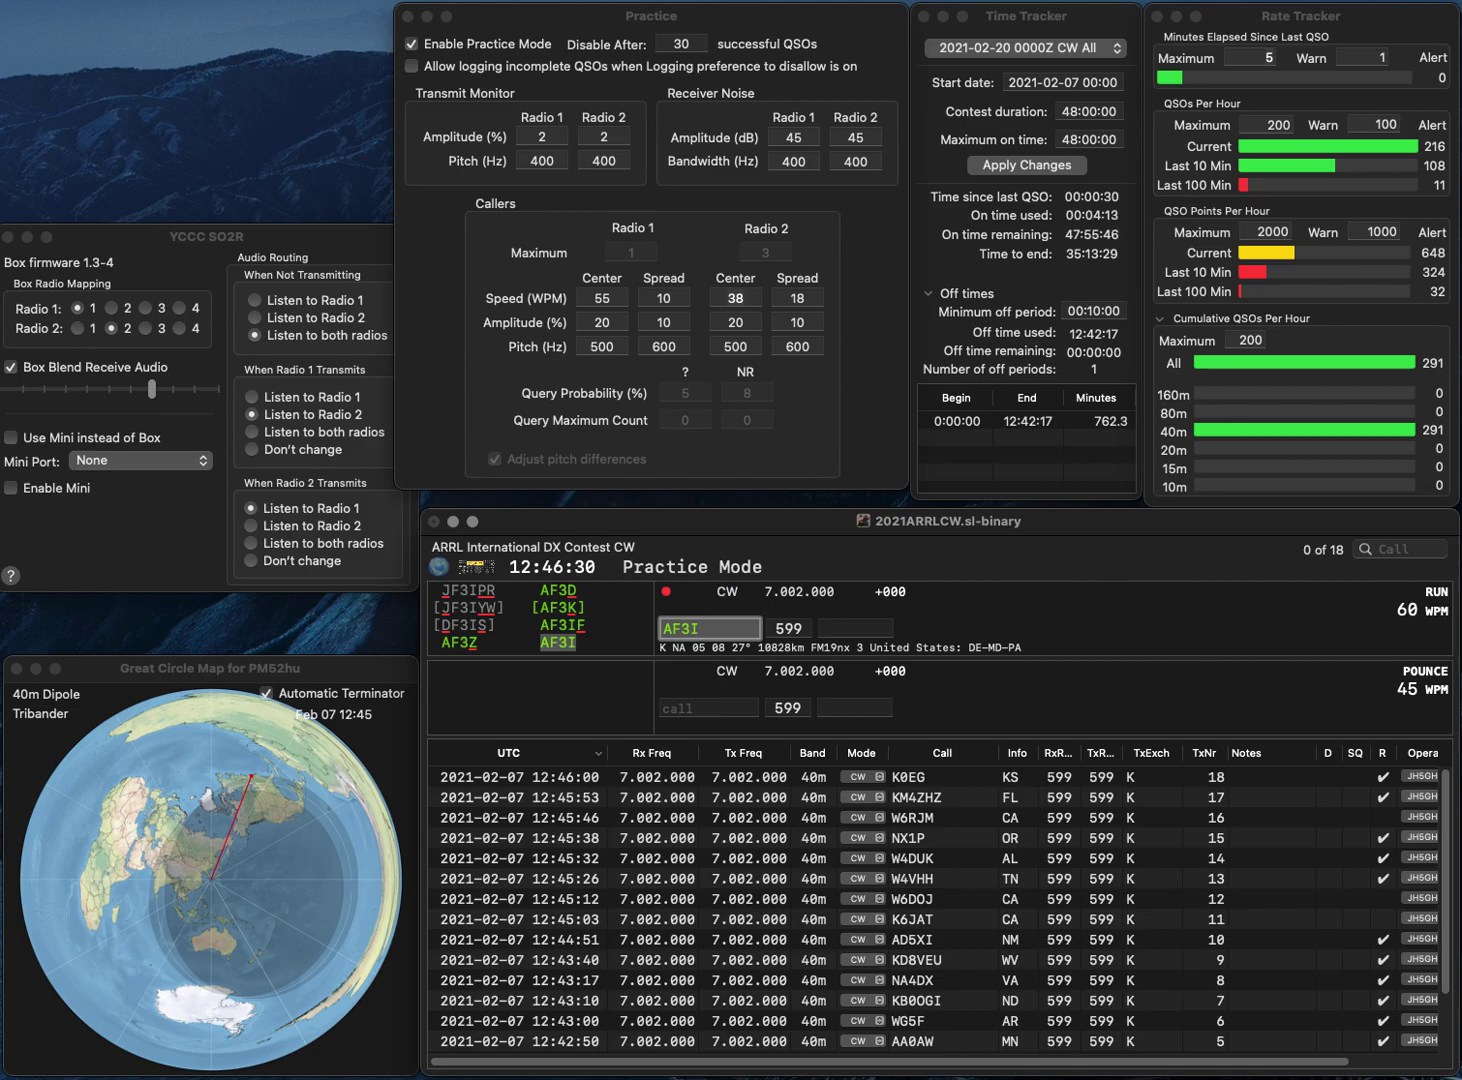
pyautogui.press('Return')
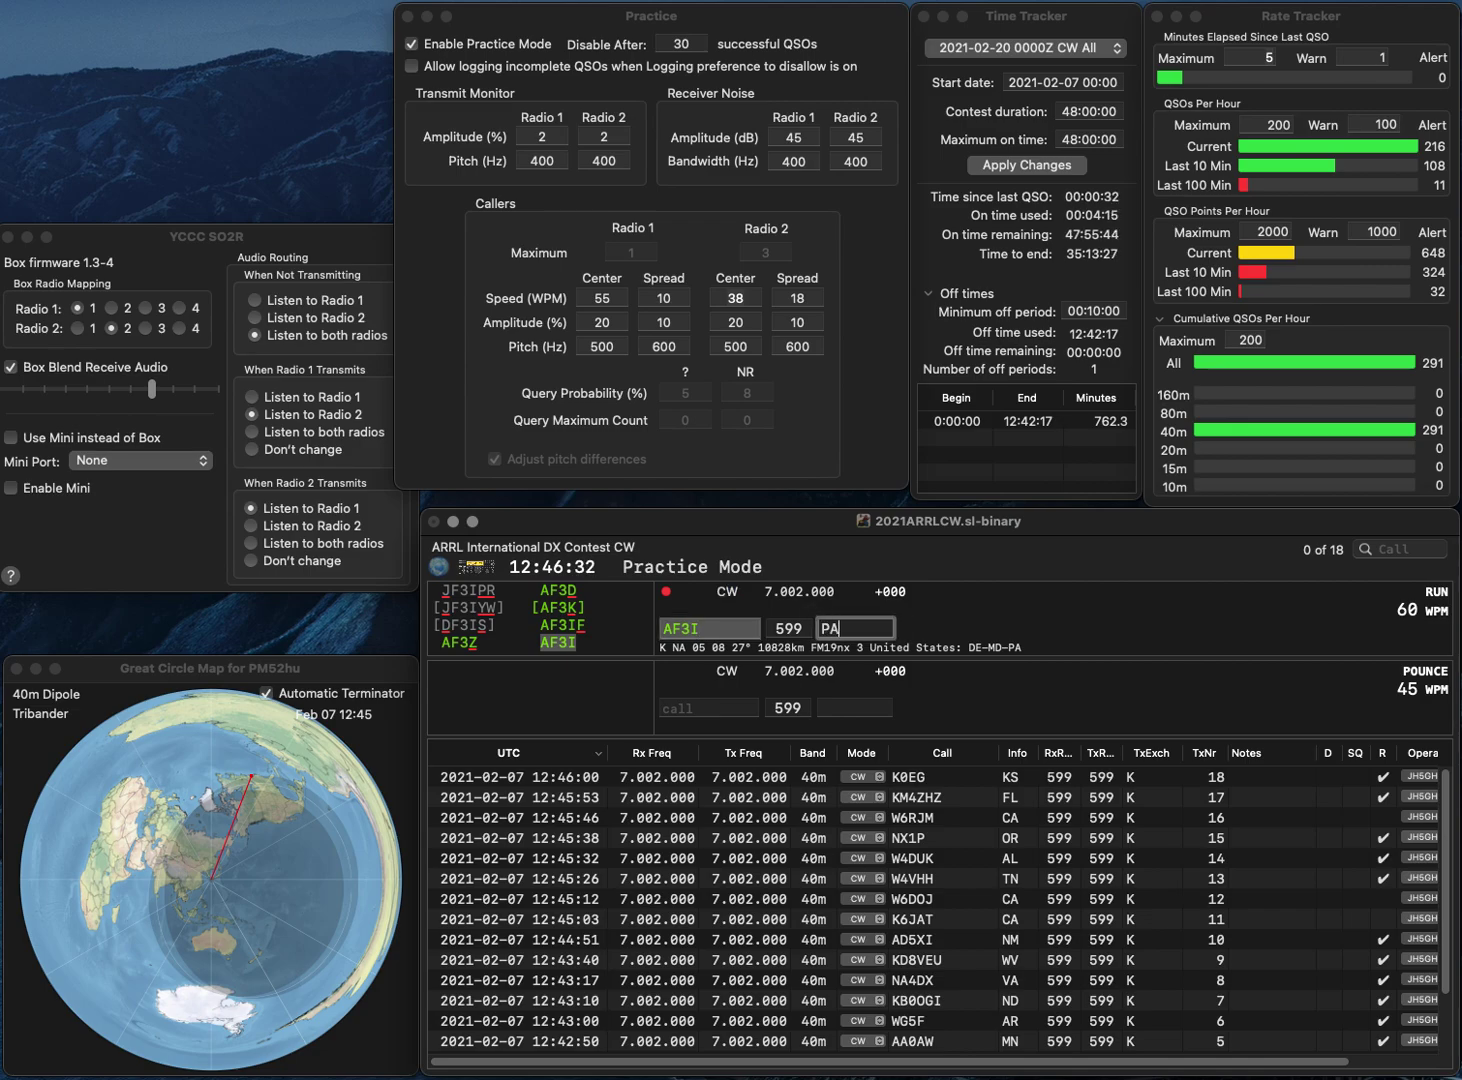
pyautogui.press('Return')
pyautogui.write('K7XB')
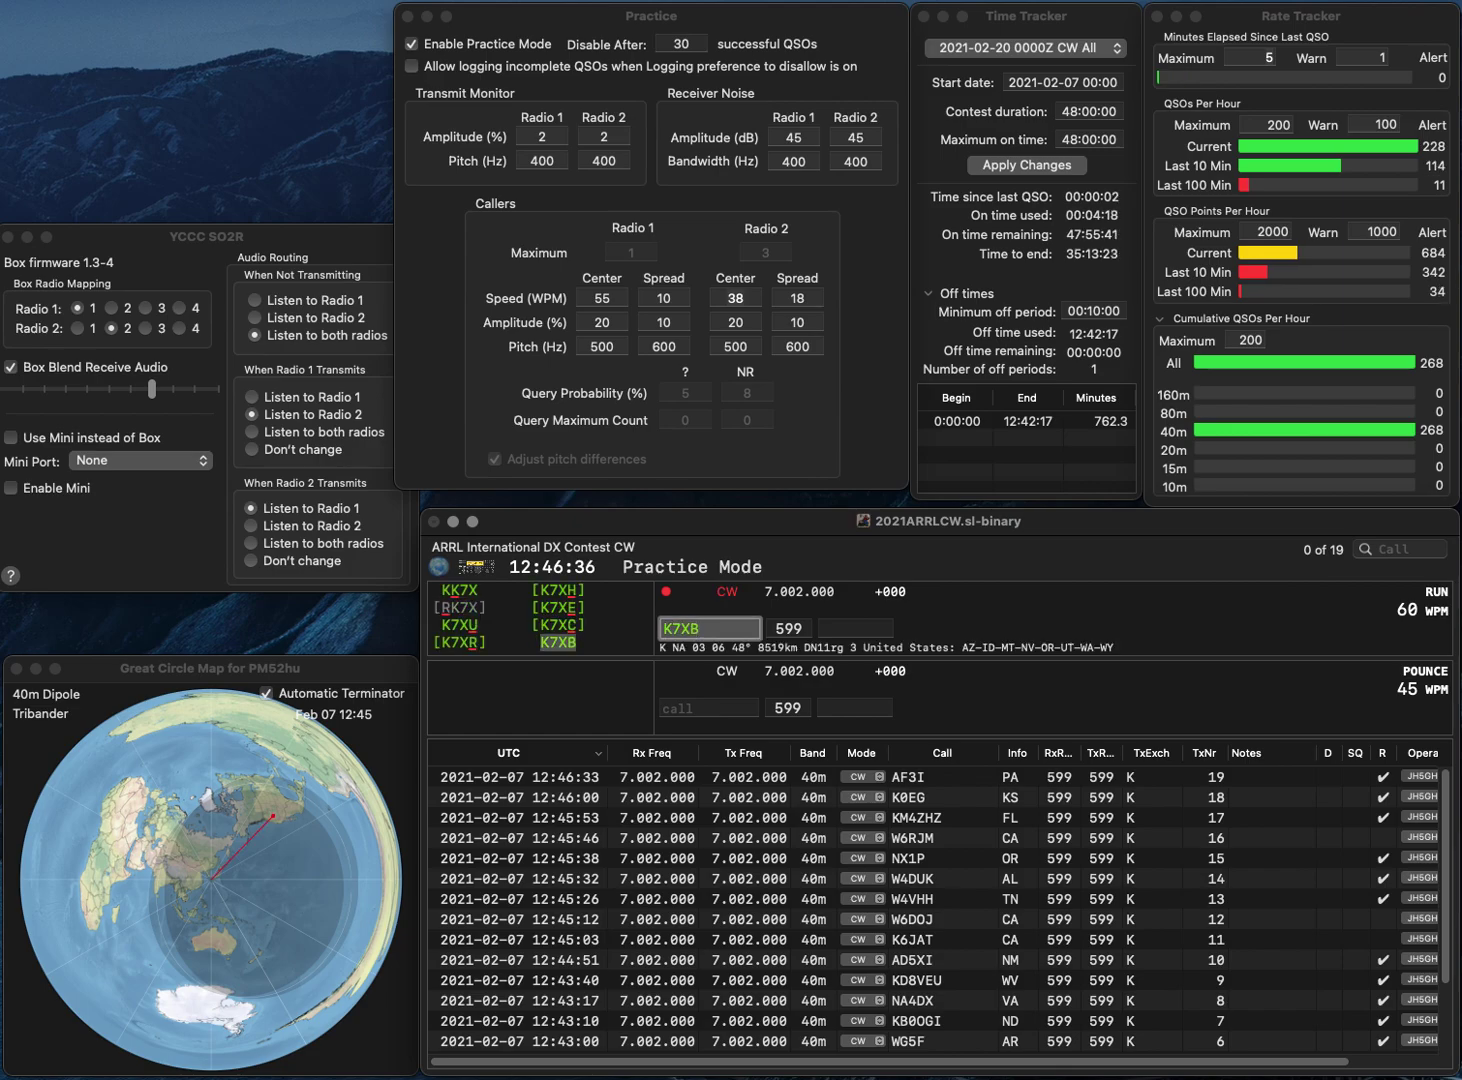
pyautogui.press('Return')
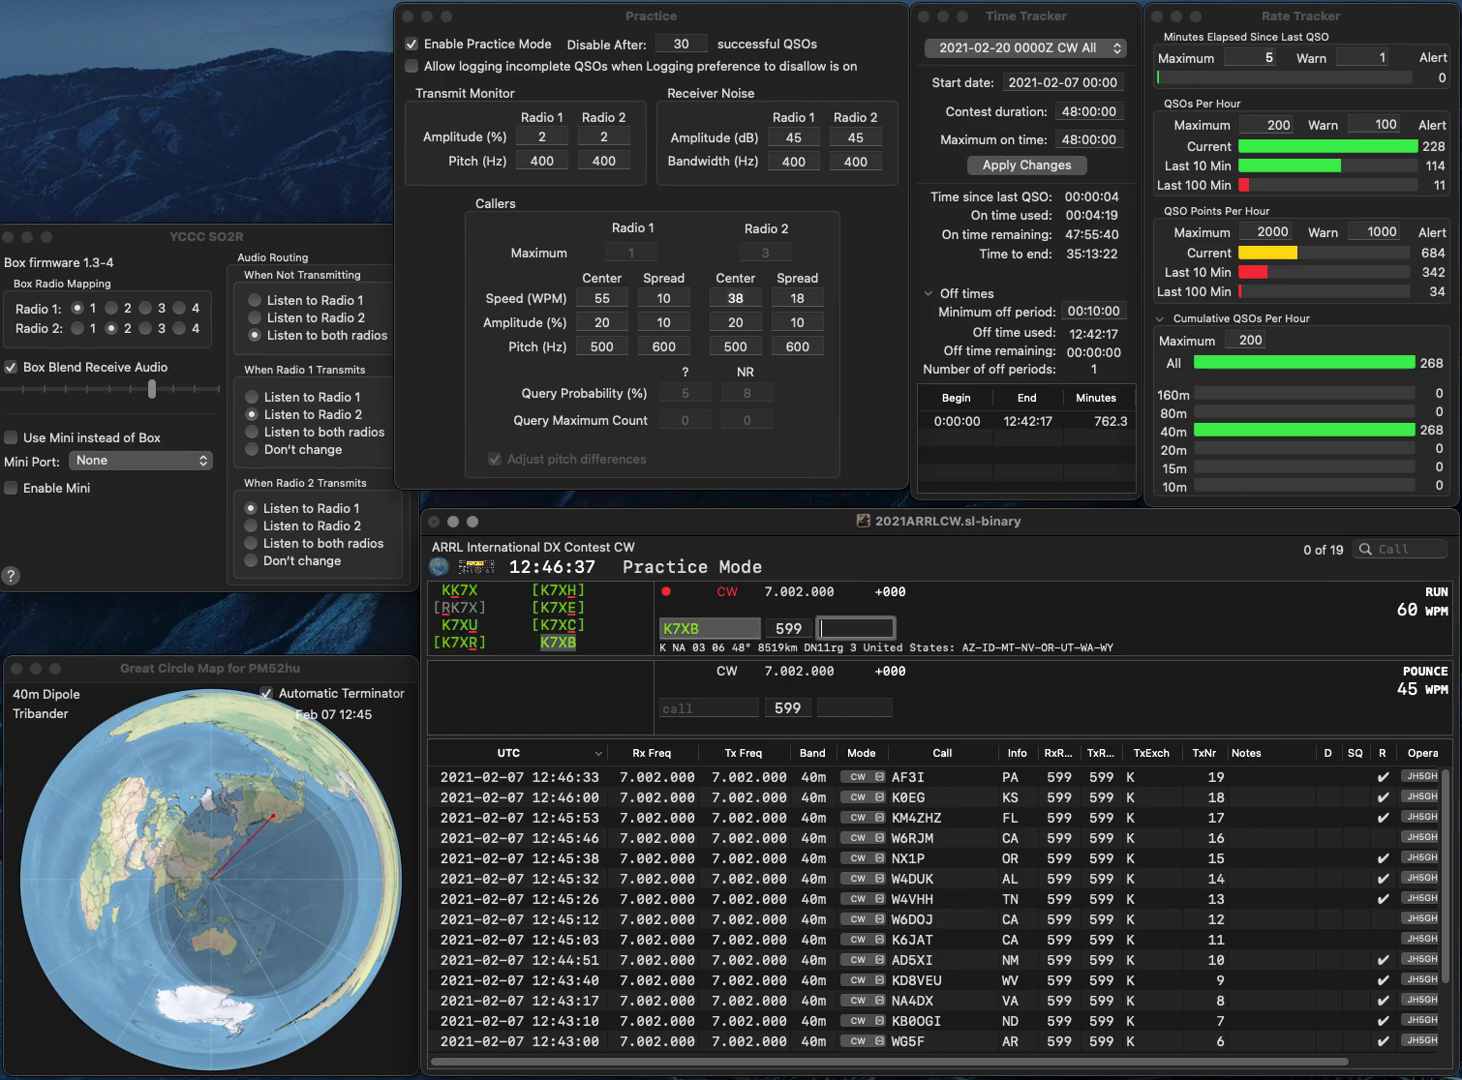
pyautogui.write('WY')
pyautogui.press('Return')
pyautogui.write('W3')
pyautogui.write('KO')
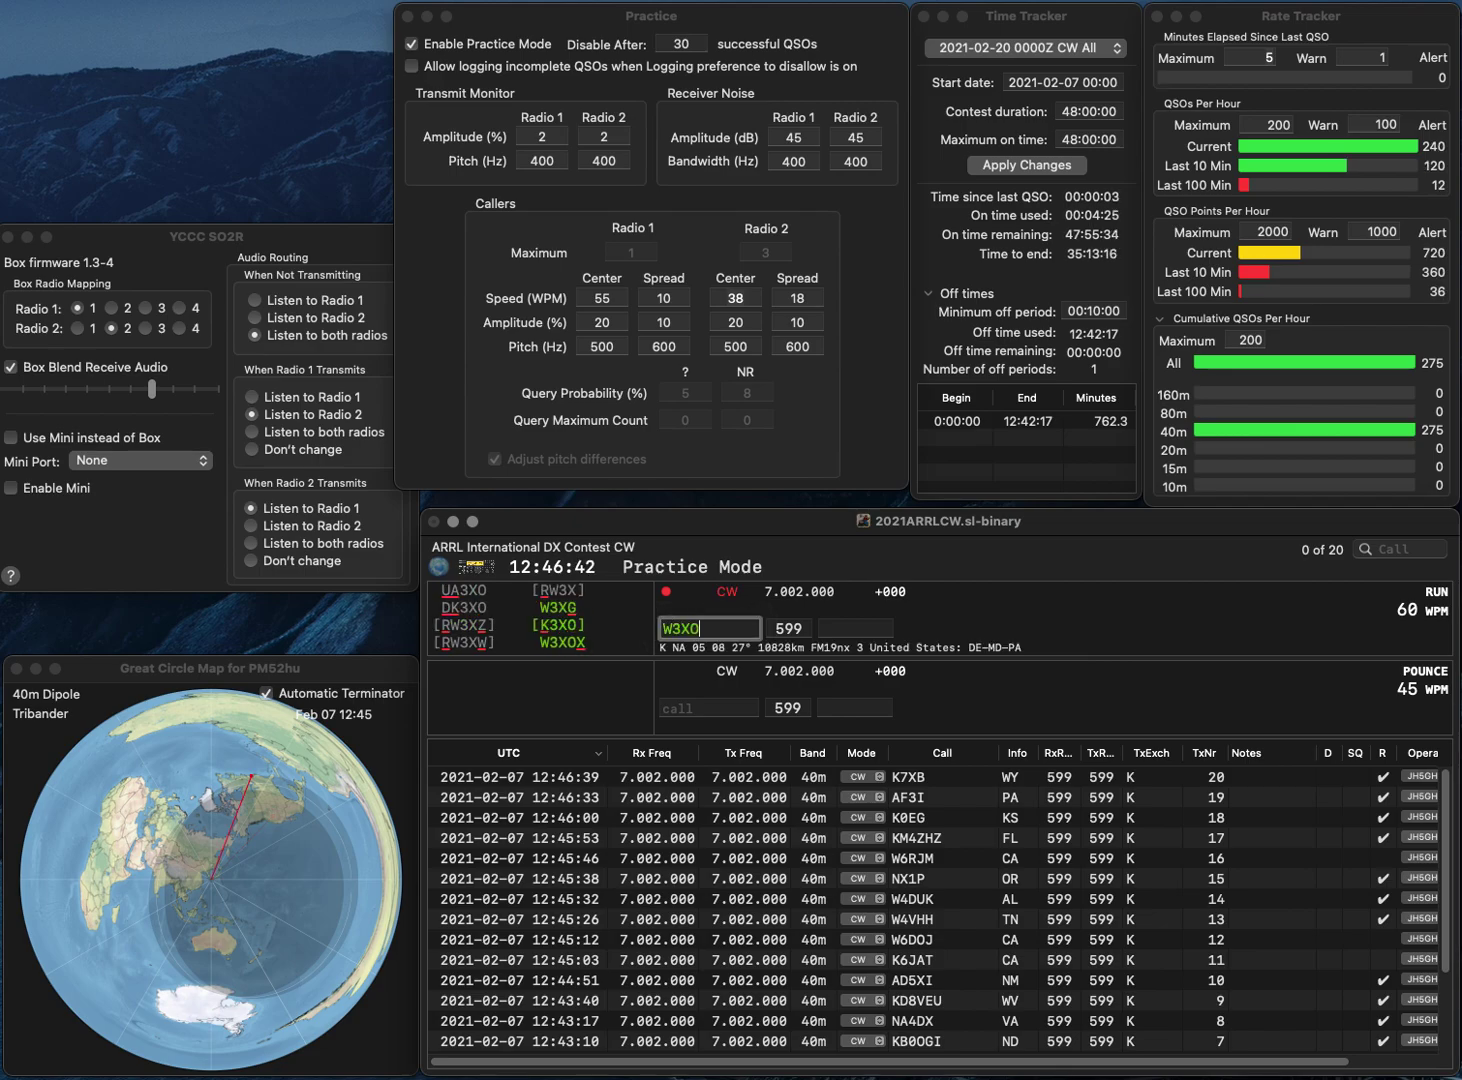
pyautogui.write('X')
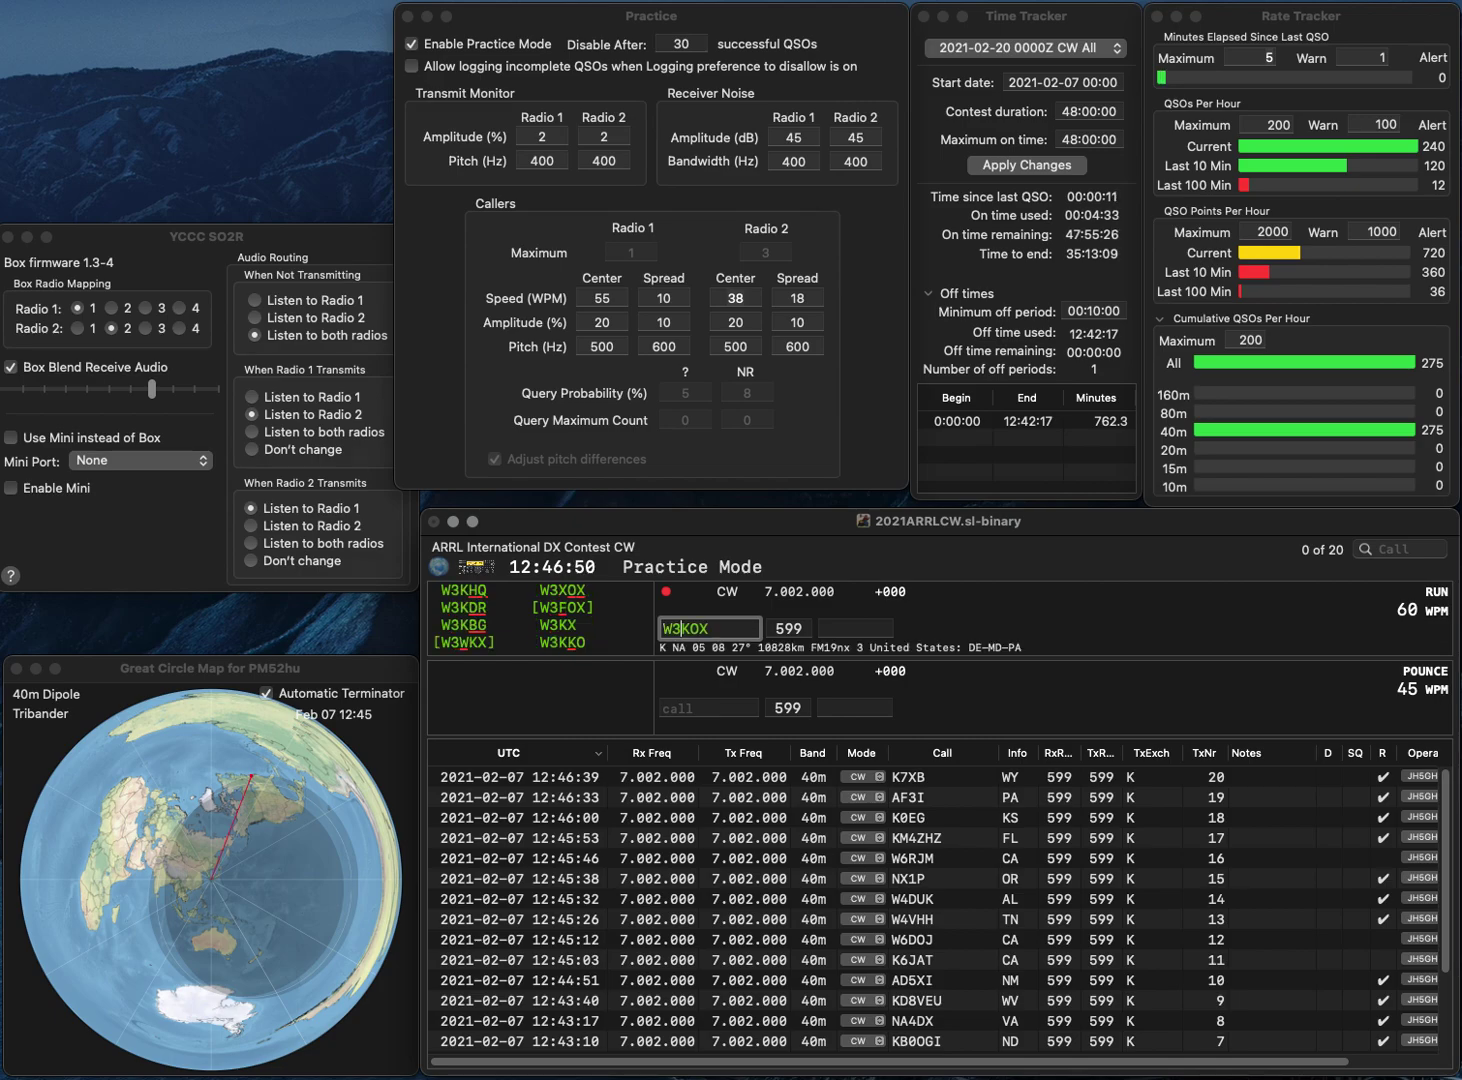
pyautogui.press('BackSpace')
pyautogui.write('Y')
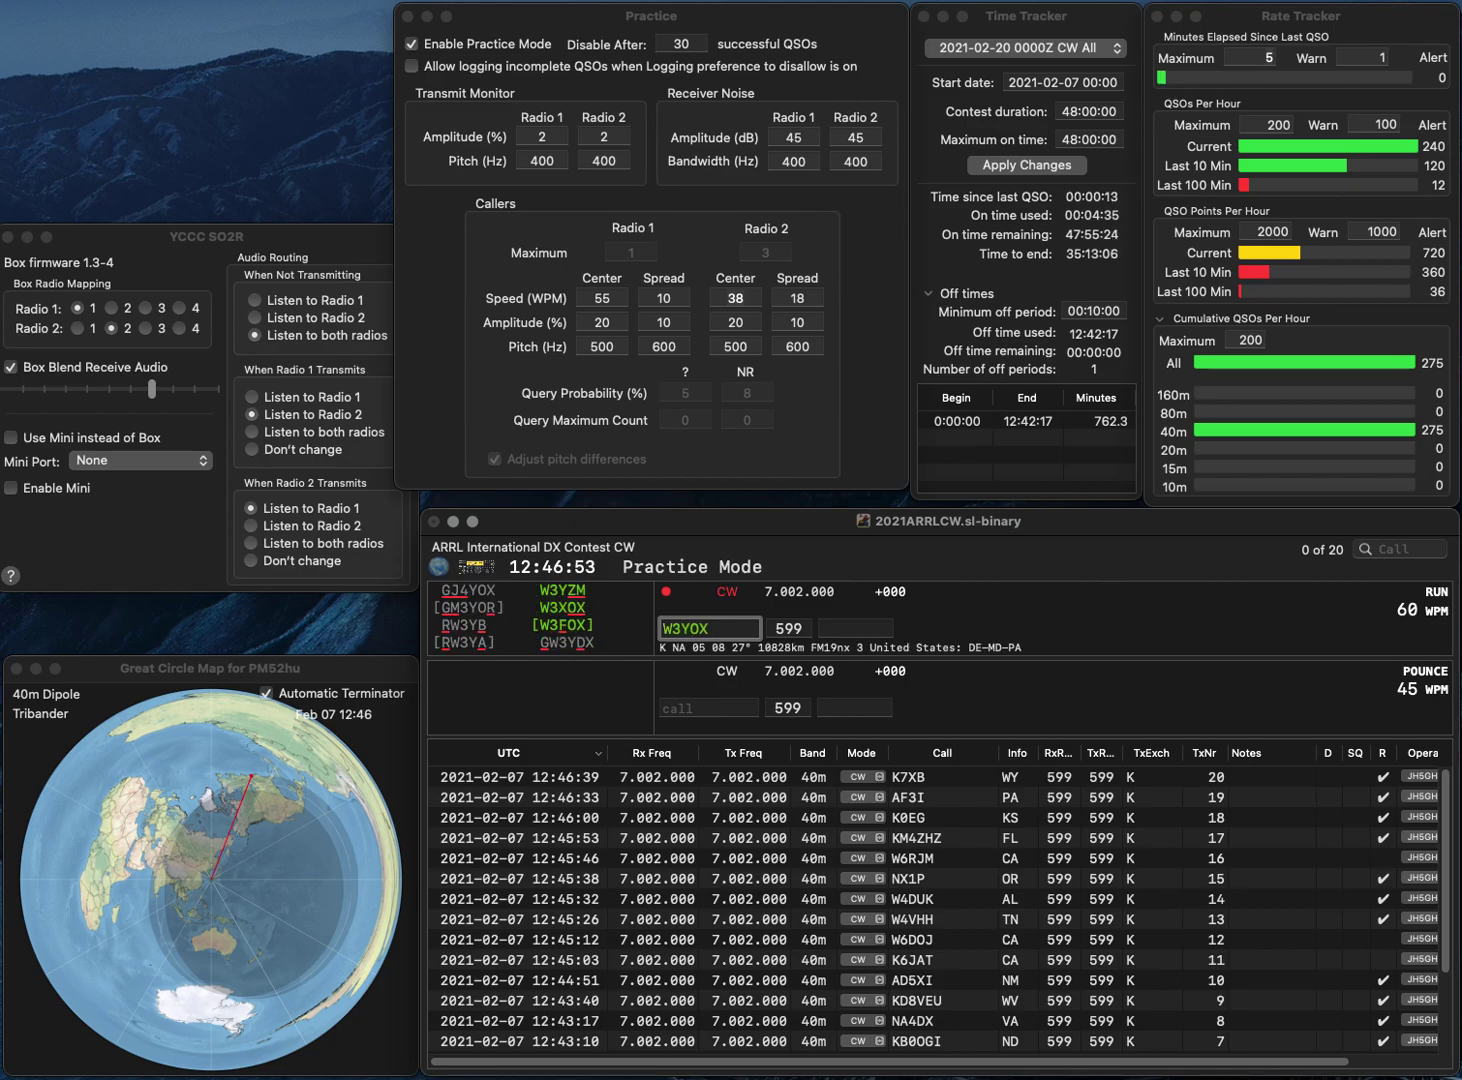
pyautogui.press('BackSpace')
pyautogui.write('X')
pyautogui.press('Tab')
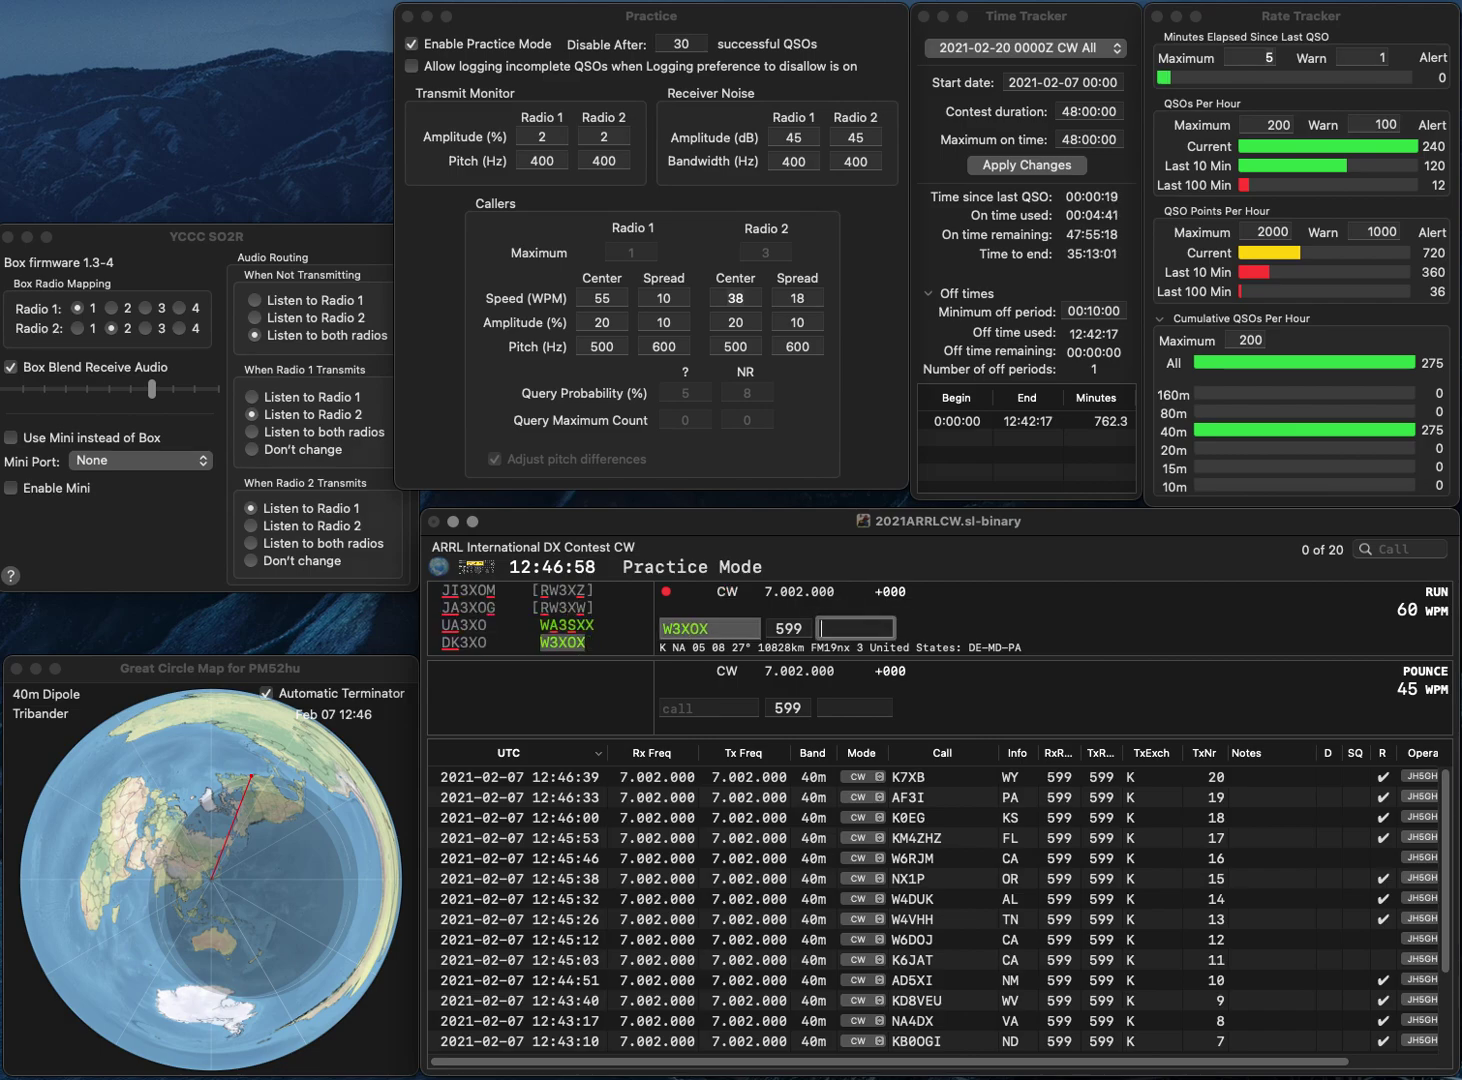
pyautogui.write('MD')
pyautogui.press('Return')
pyautogui.write('W')
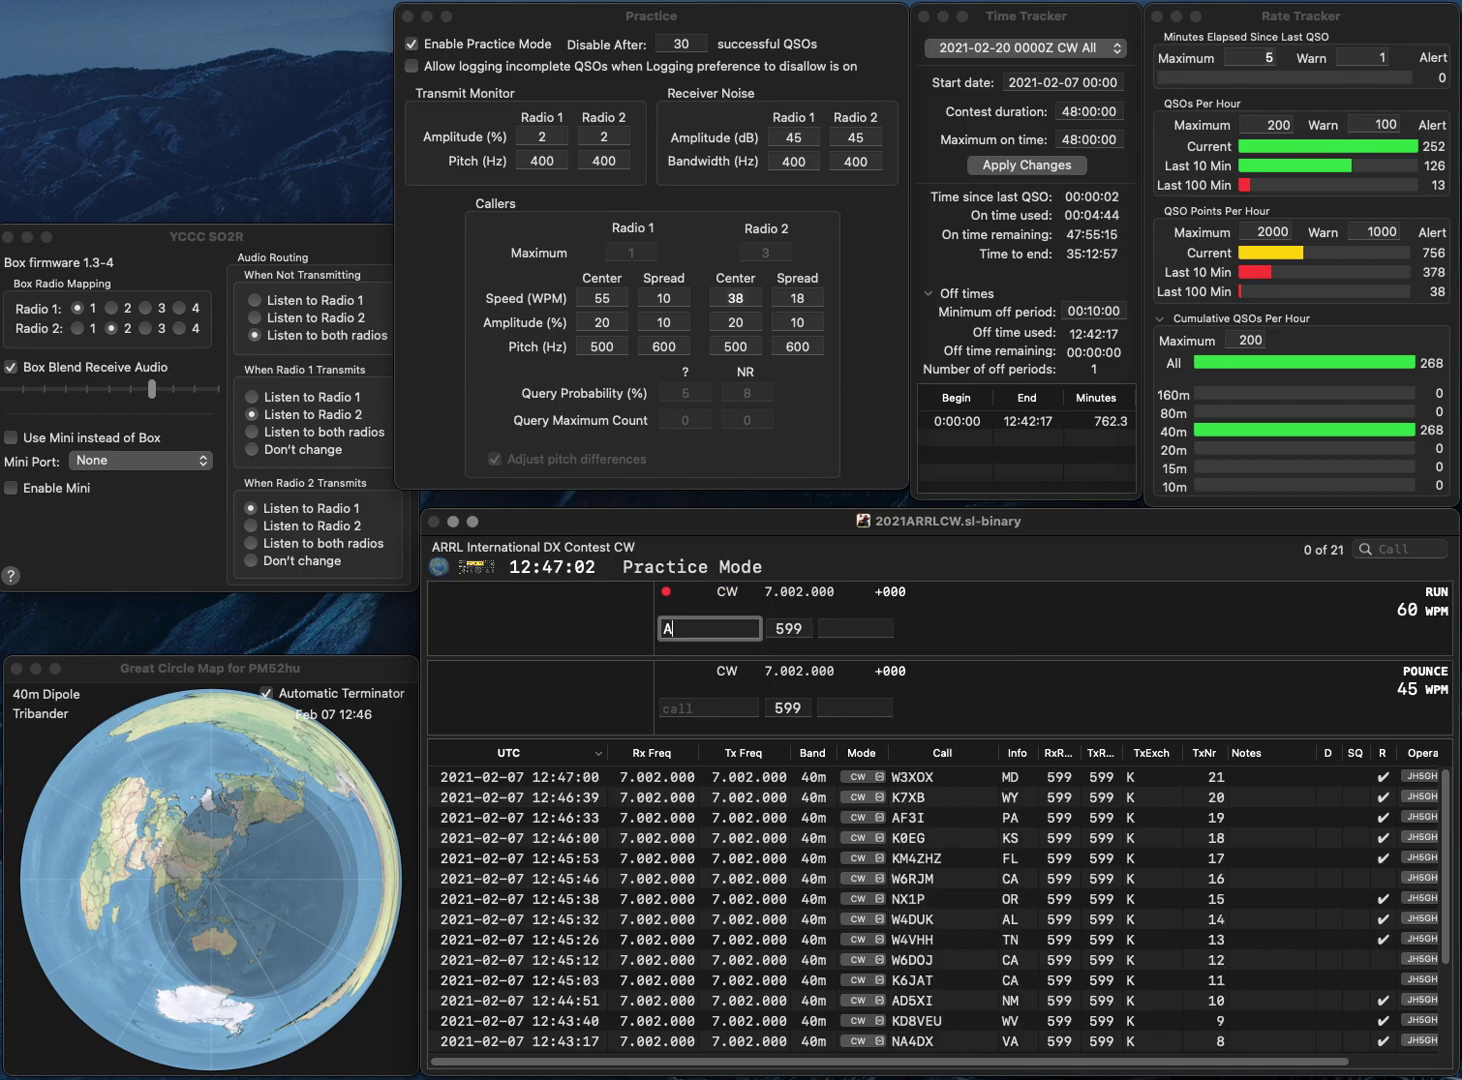
pyautogui.write('B4KJ')
pyautogui.press('Return')
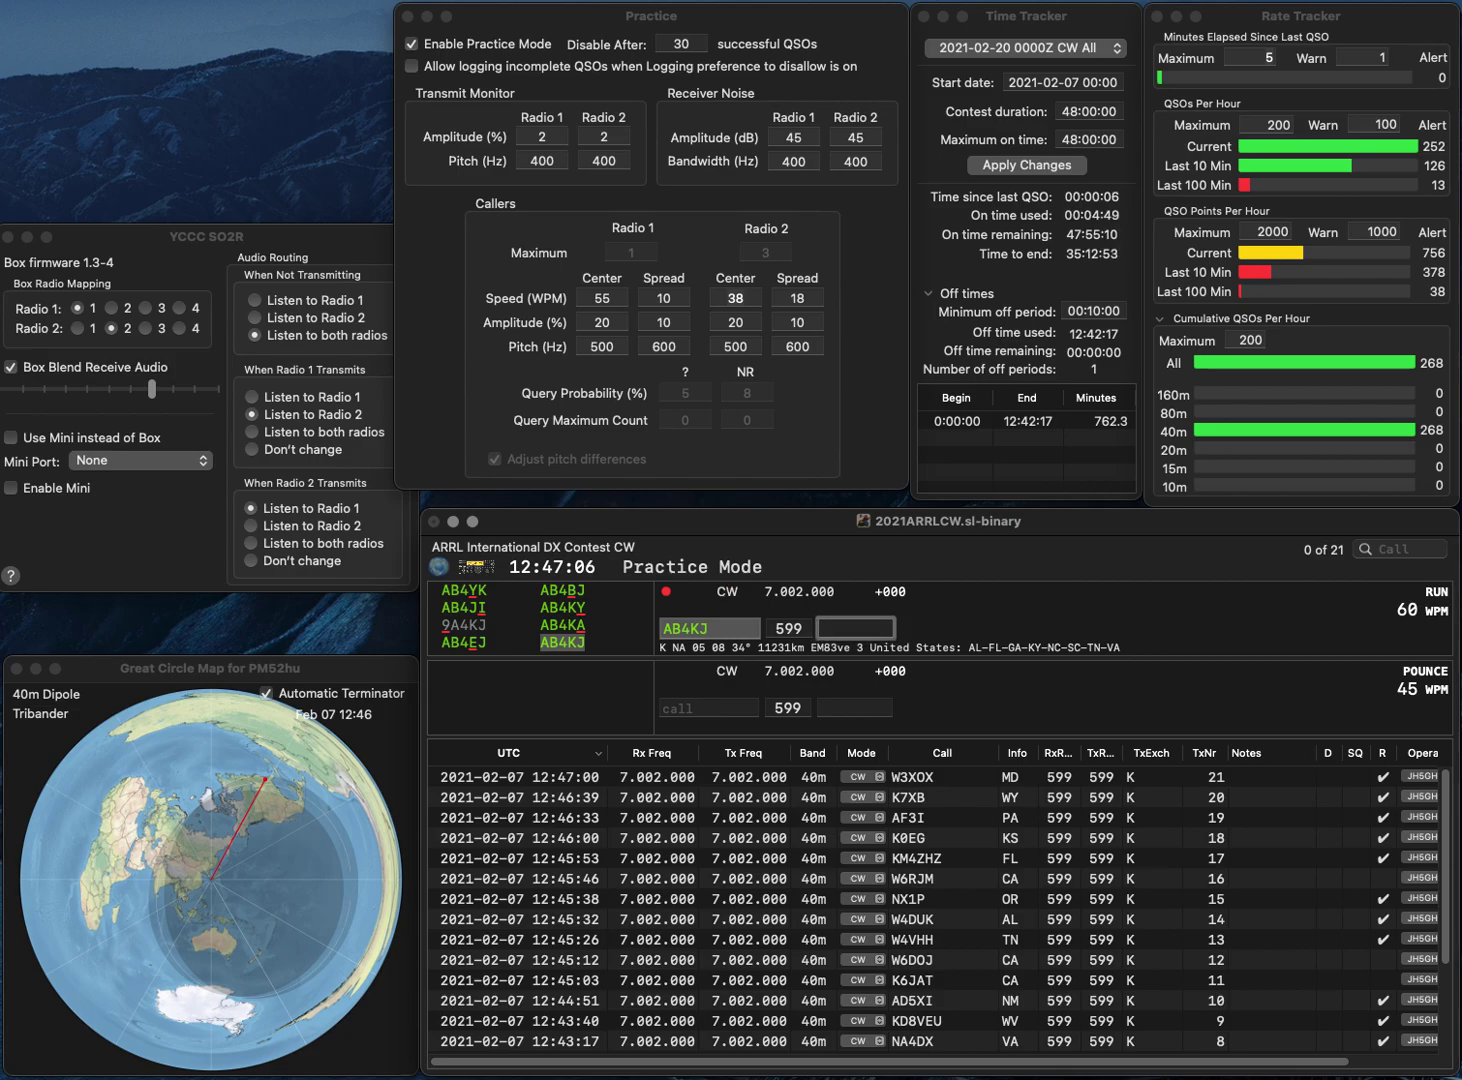
pyautogui.write('NC')
pyautogui.press('Return')
pyautogui.write('N1')
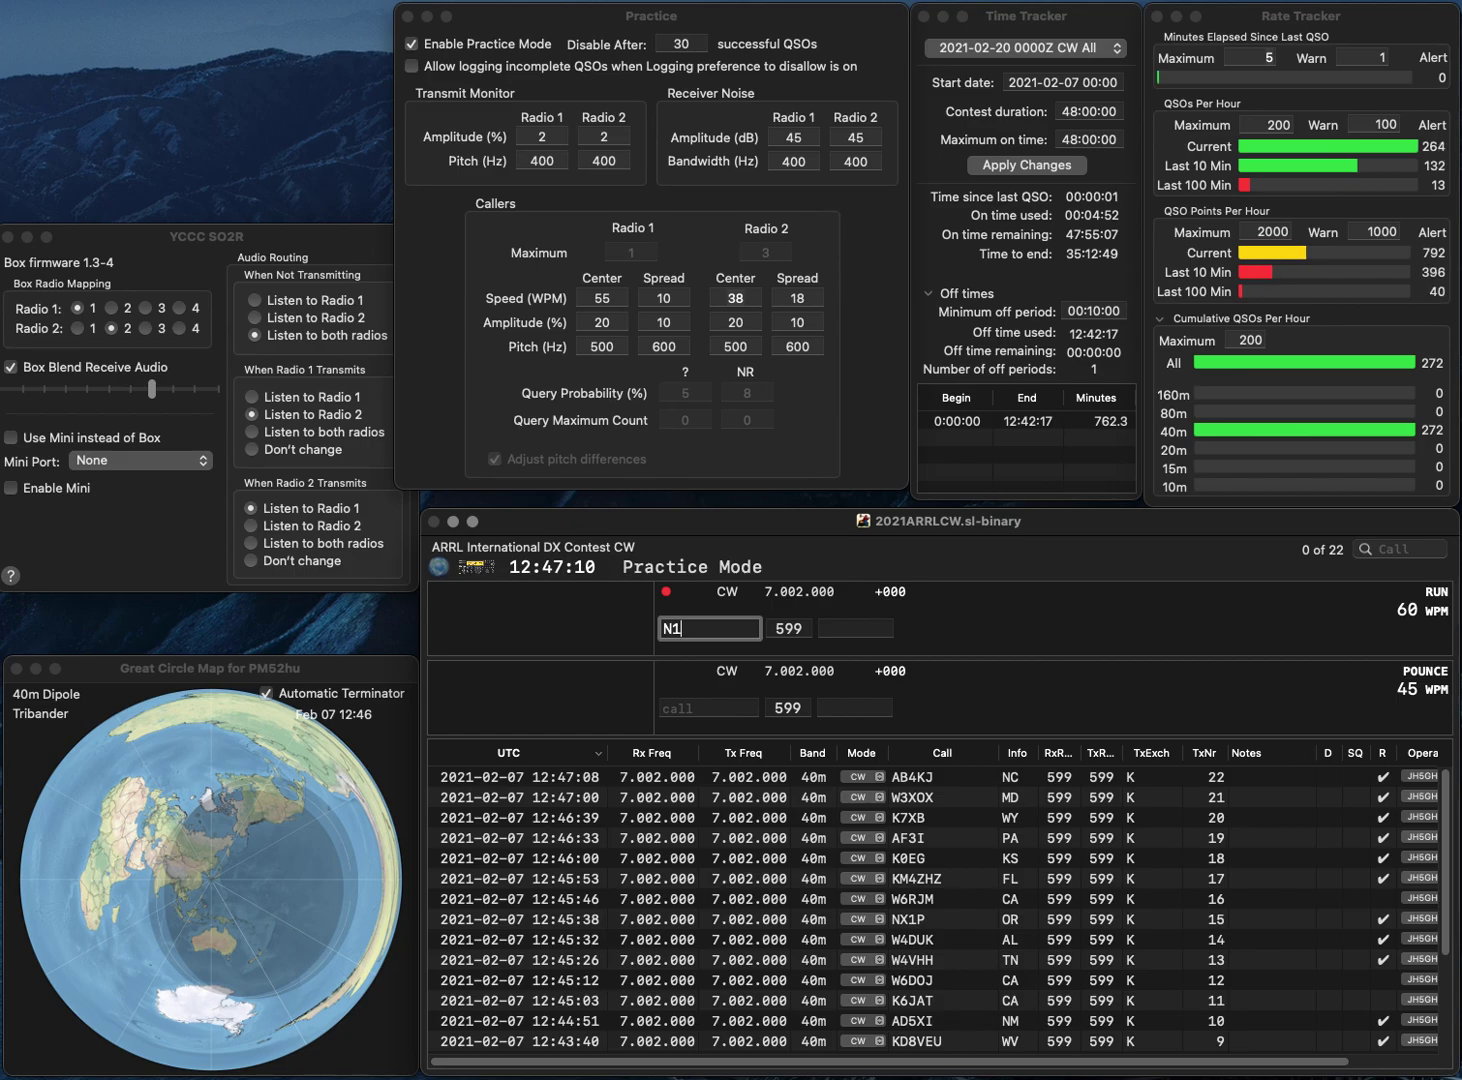
pyautogui.write('JY')
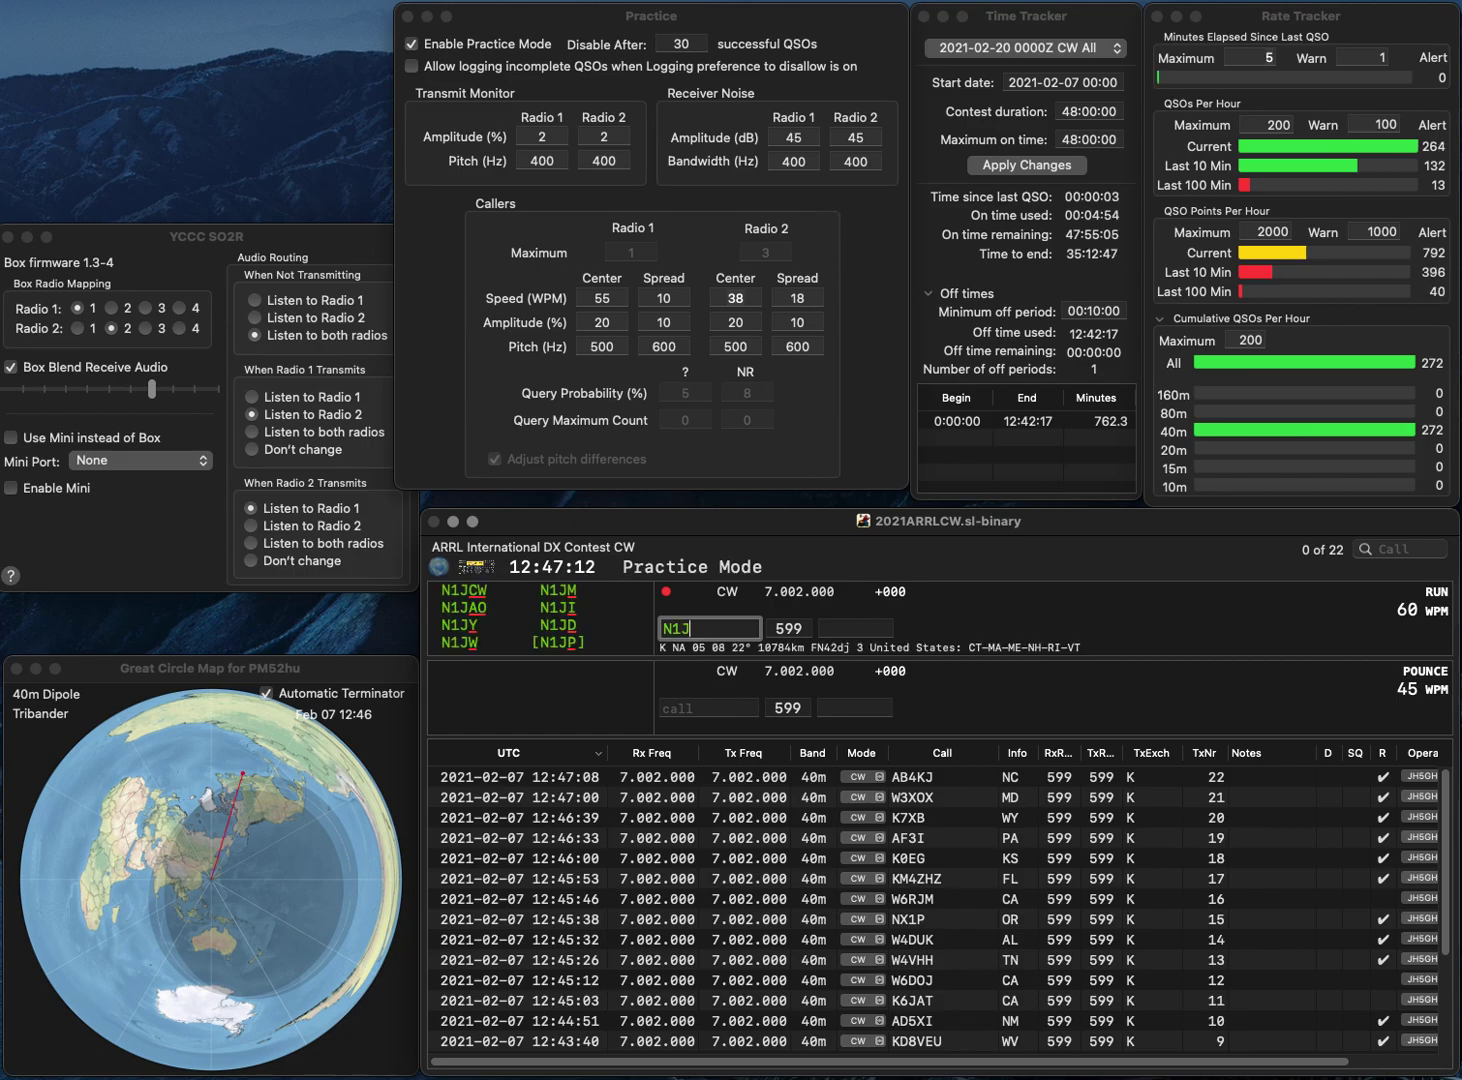
pyautogui.press('Return')
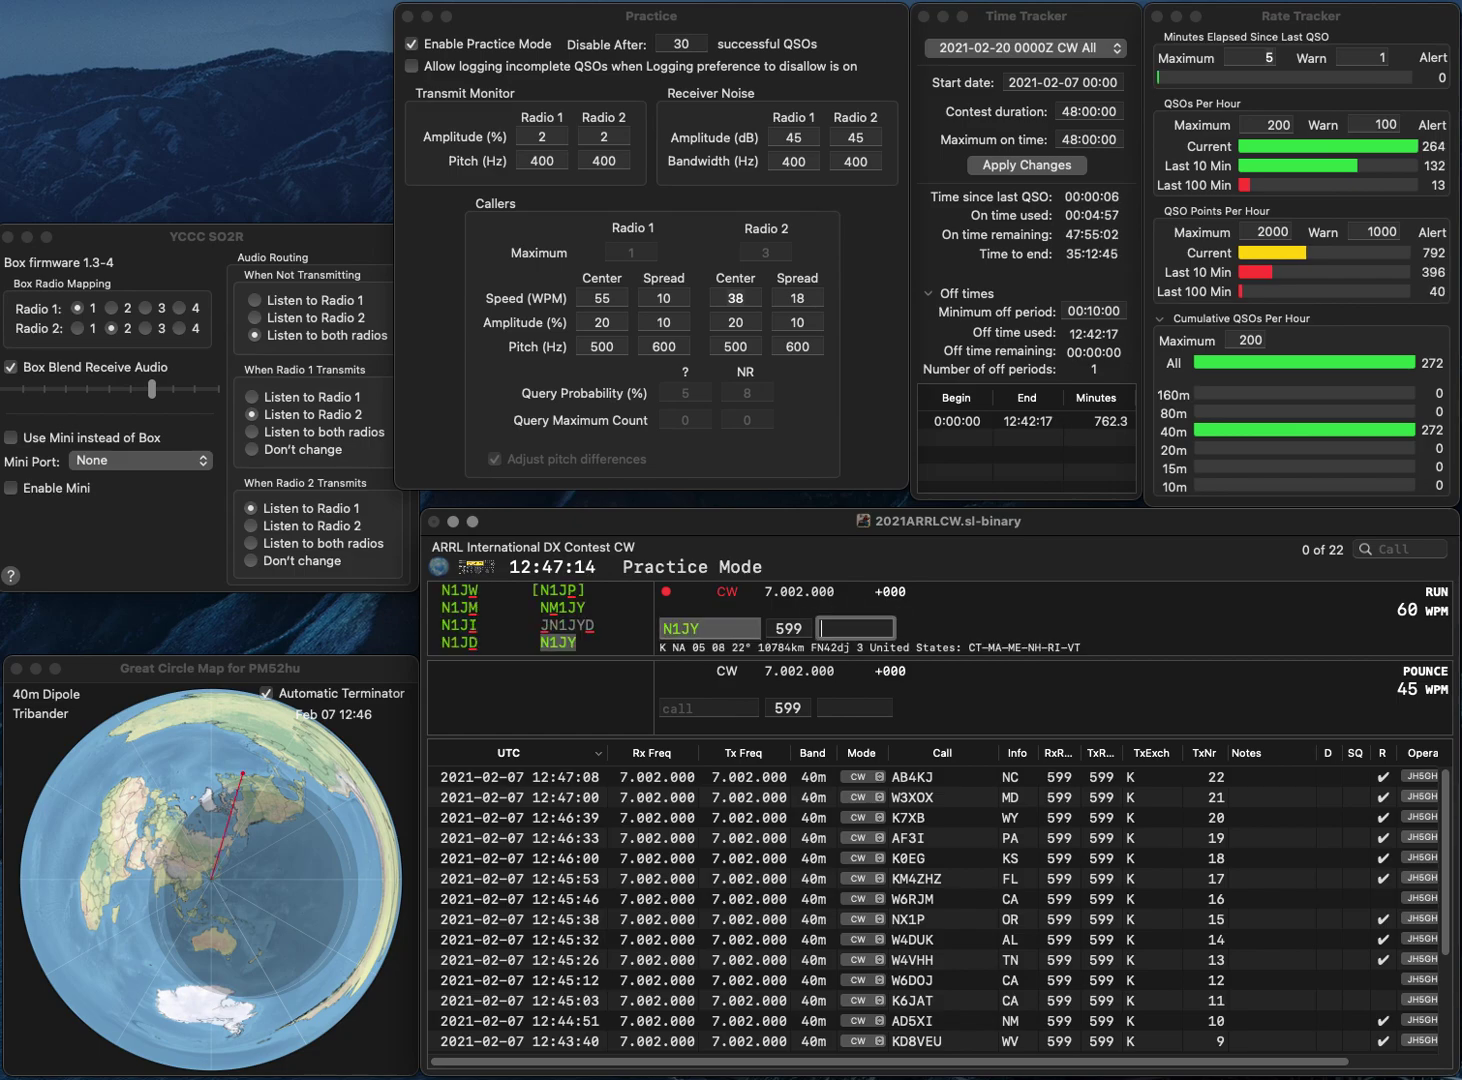
pyautogui.write('MA')
pyautogui.press('Return')
pyautogui.write('N2CW')
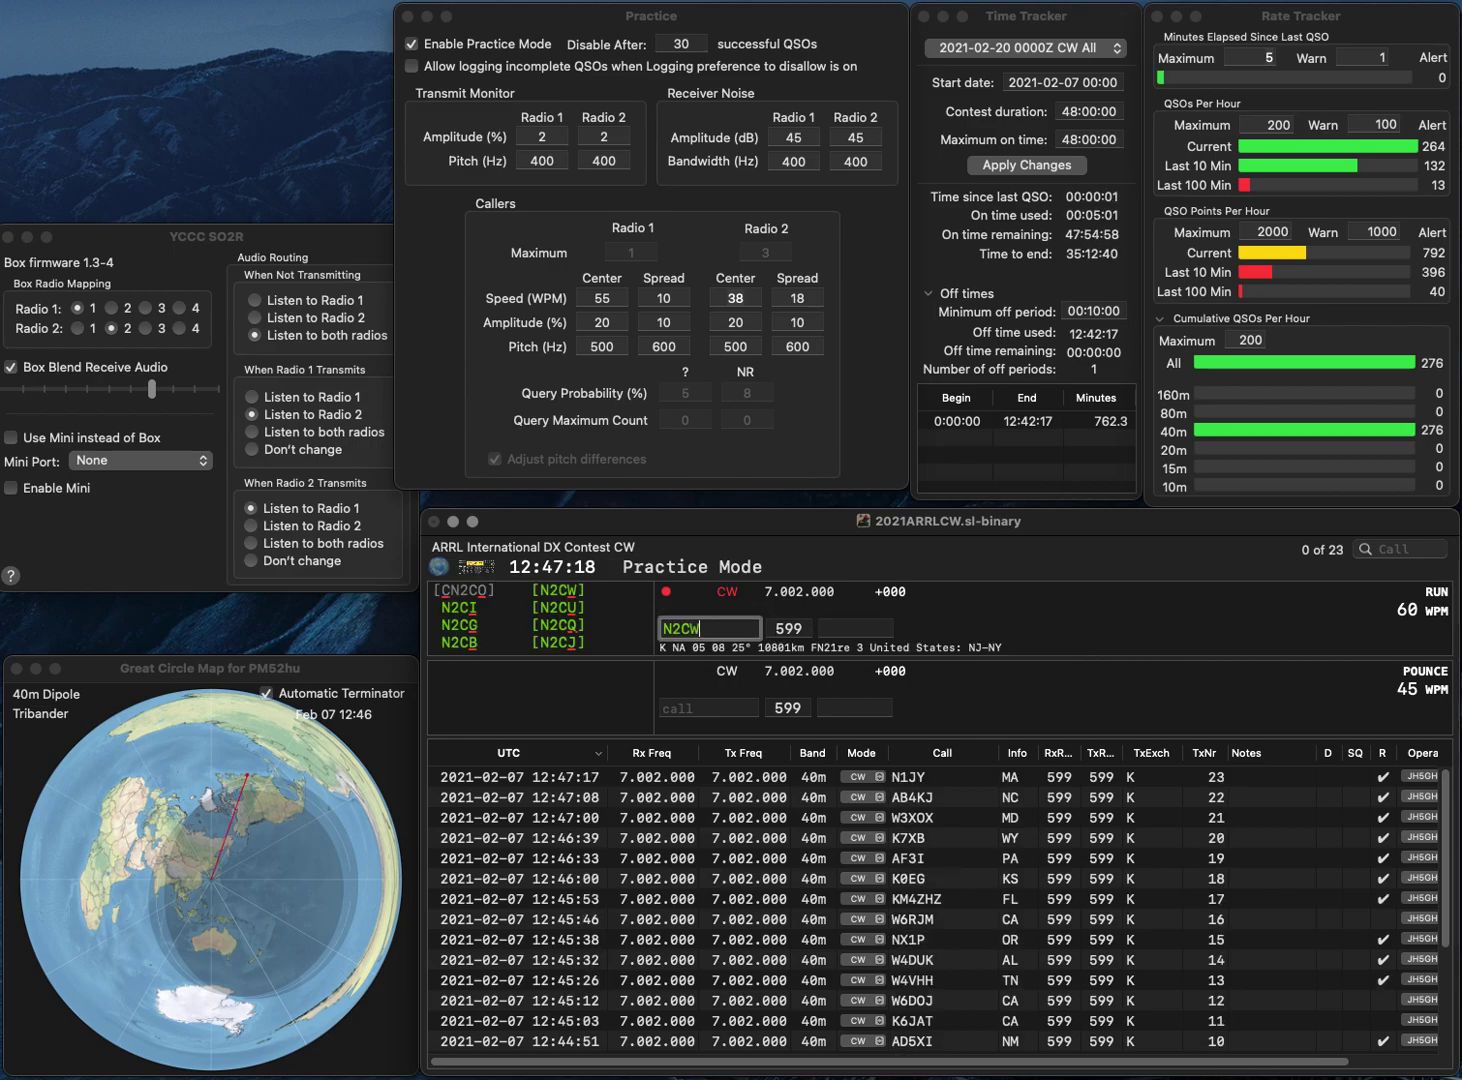
pyautogui.press('Return')
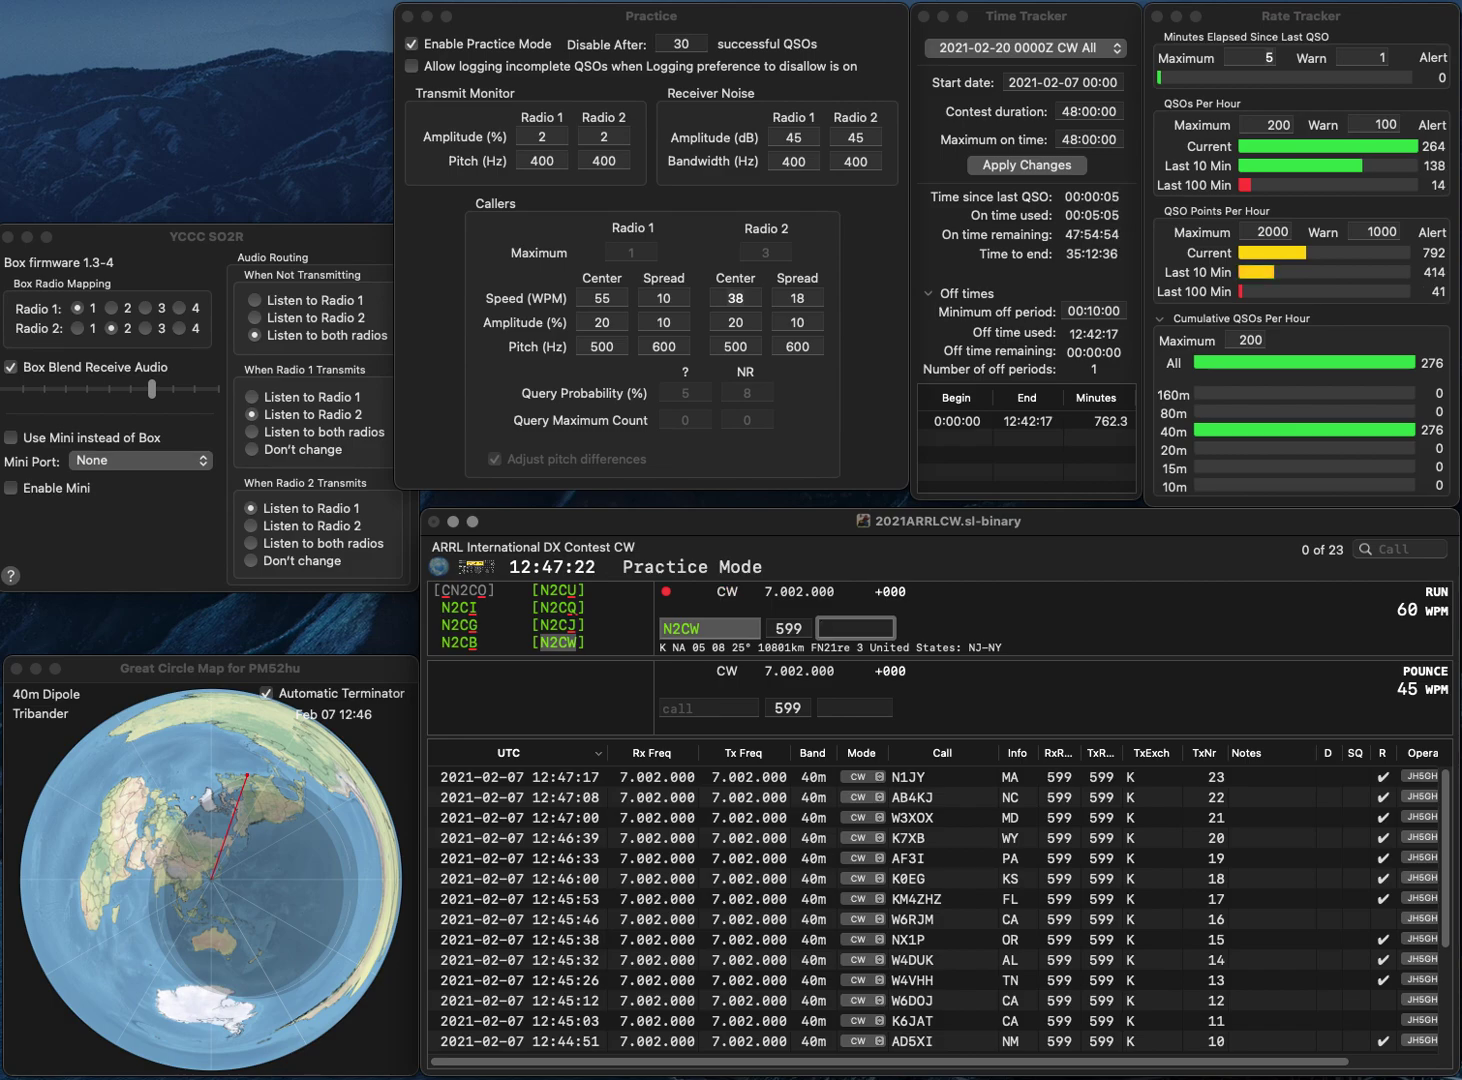
pyautogui.press('Return')
# Step: Enter the next caller's call sign K5VYT and log the contact with exchange LA
pyautogui.write('K')
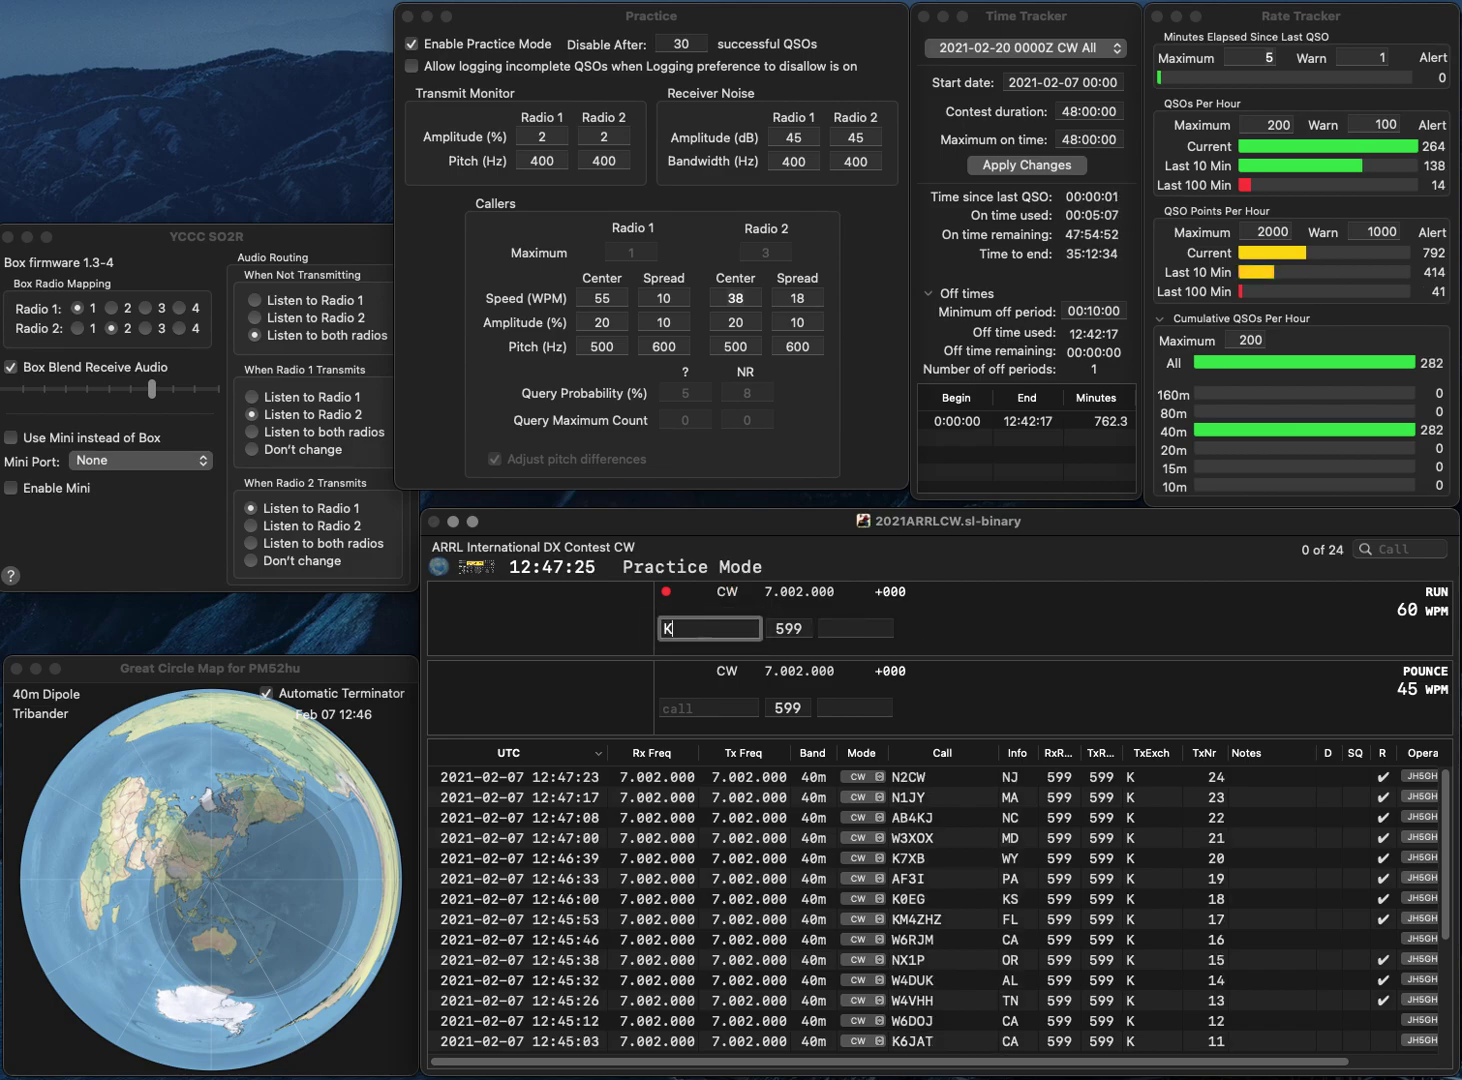
pyautogui.write('5')
pyautogui.press('BackSpace')
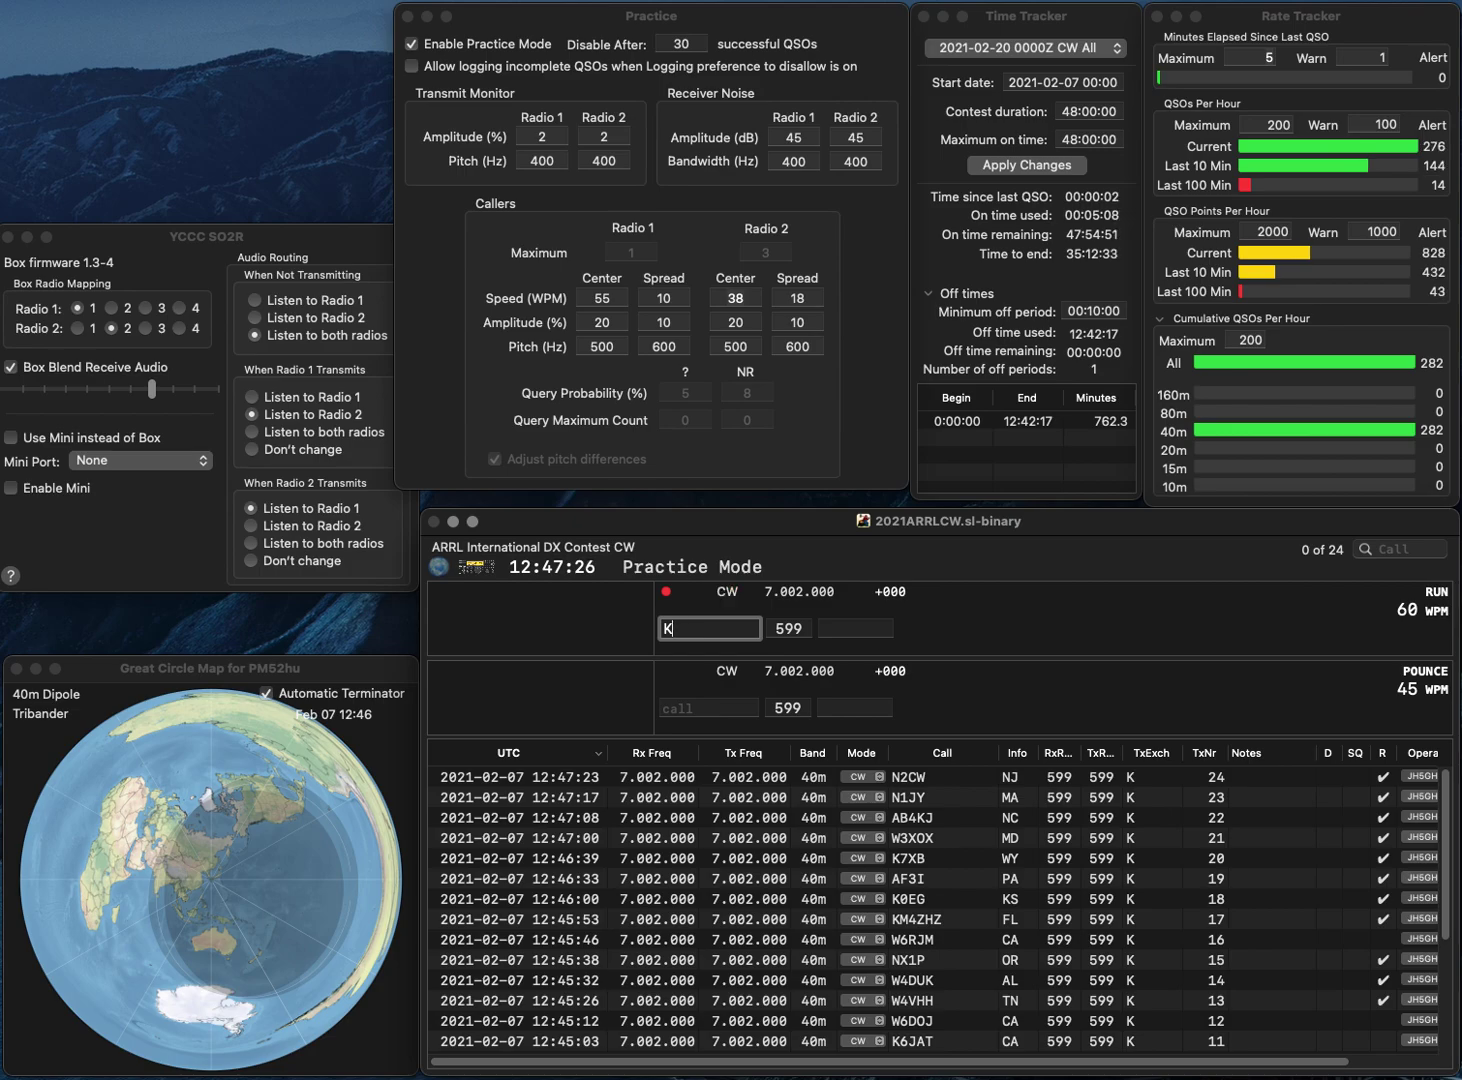
pyautogui.write('VYT')
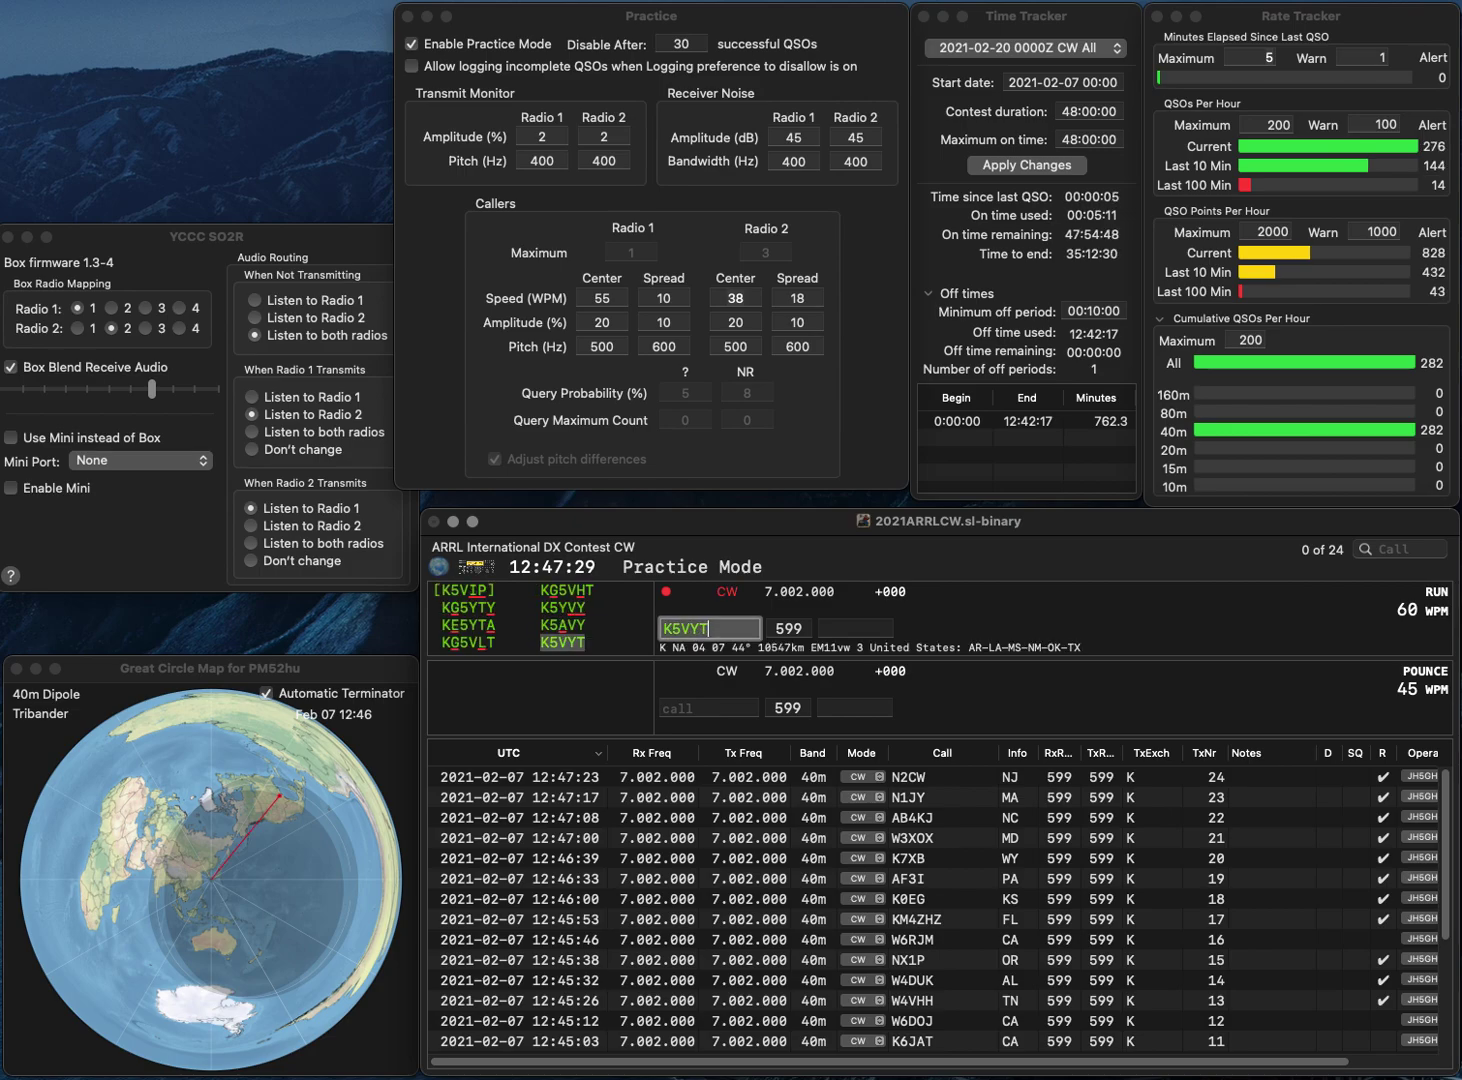
pyautogui.press('Return')
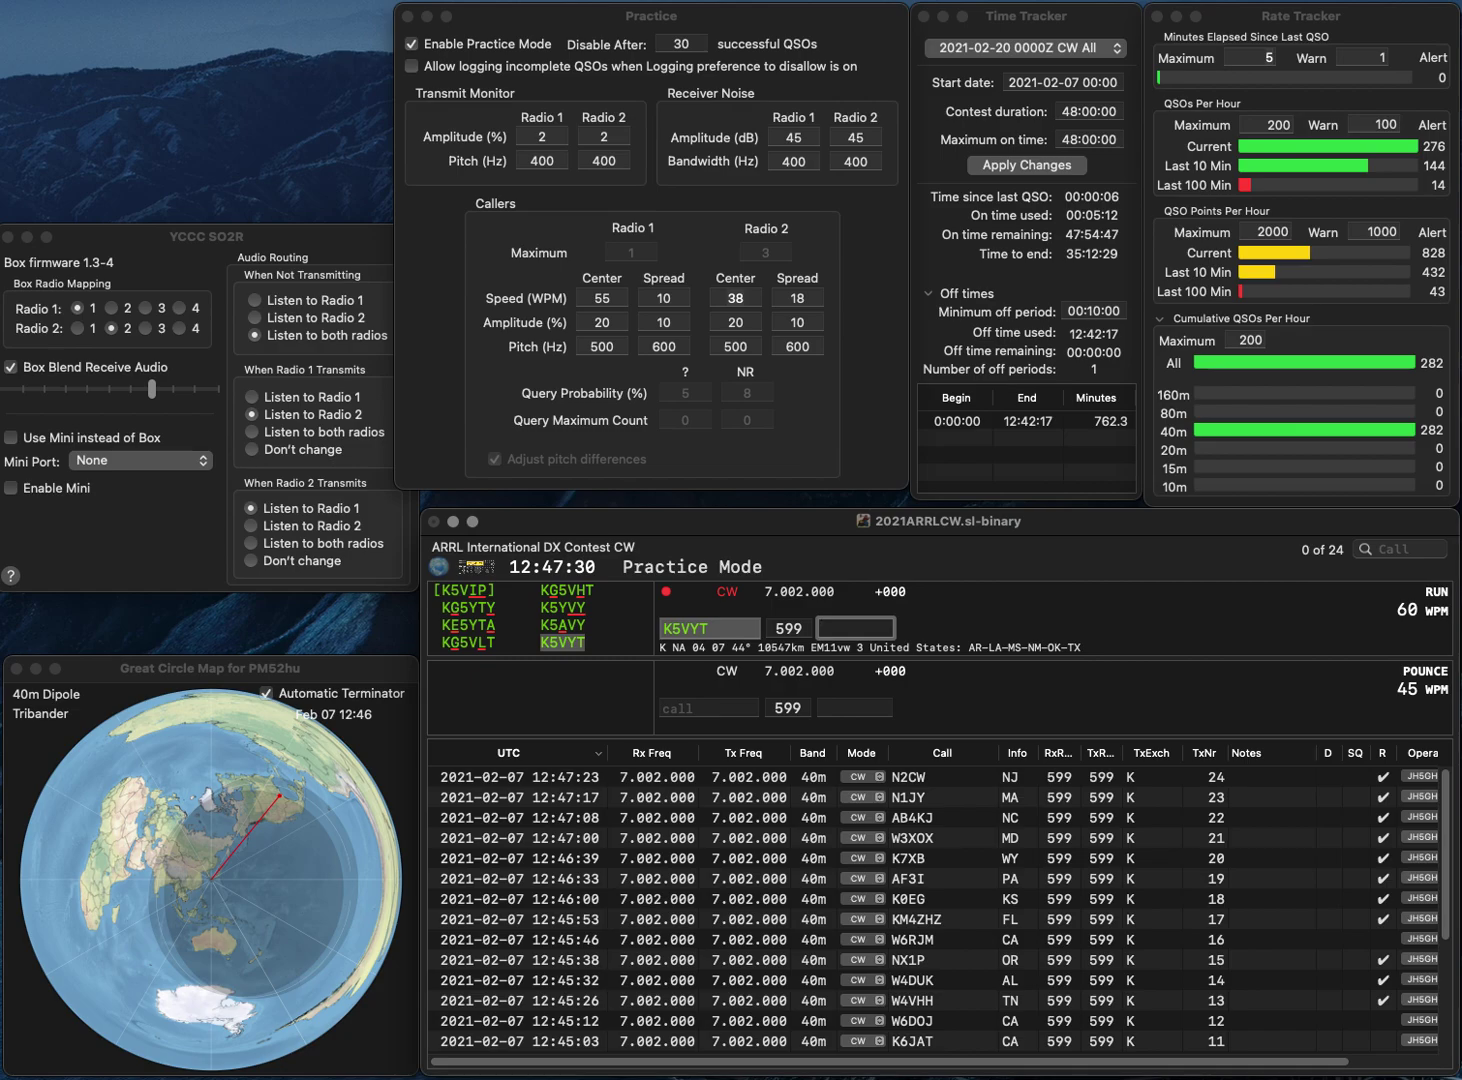
pyautogui.write('LA')
pyautogui.press('Return')
pyautogui.write('NW1P')
pyautogui.press('Return')
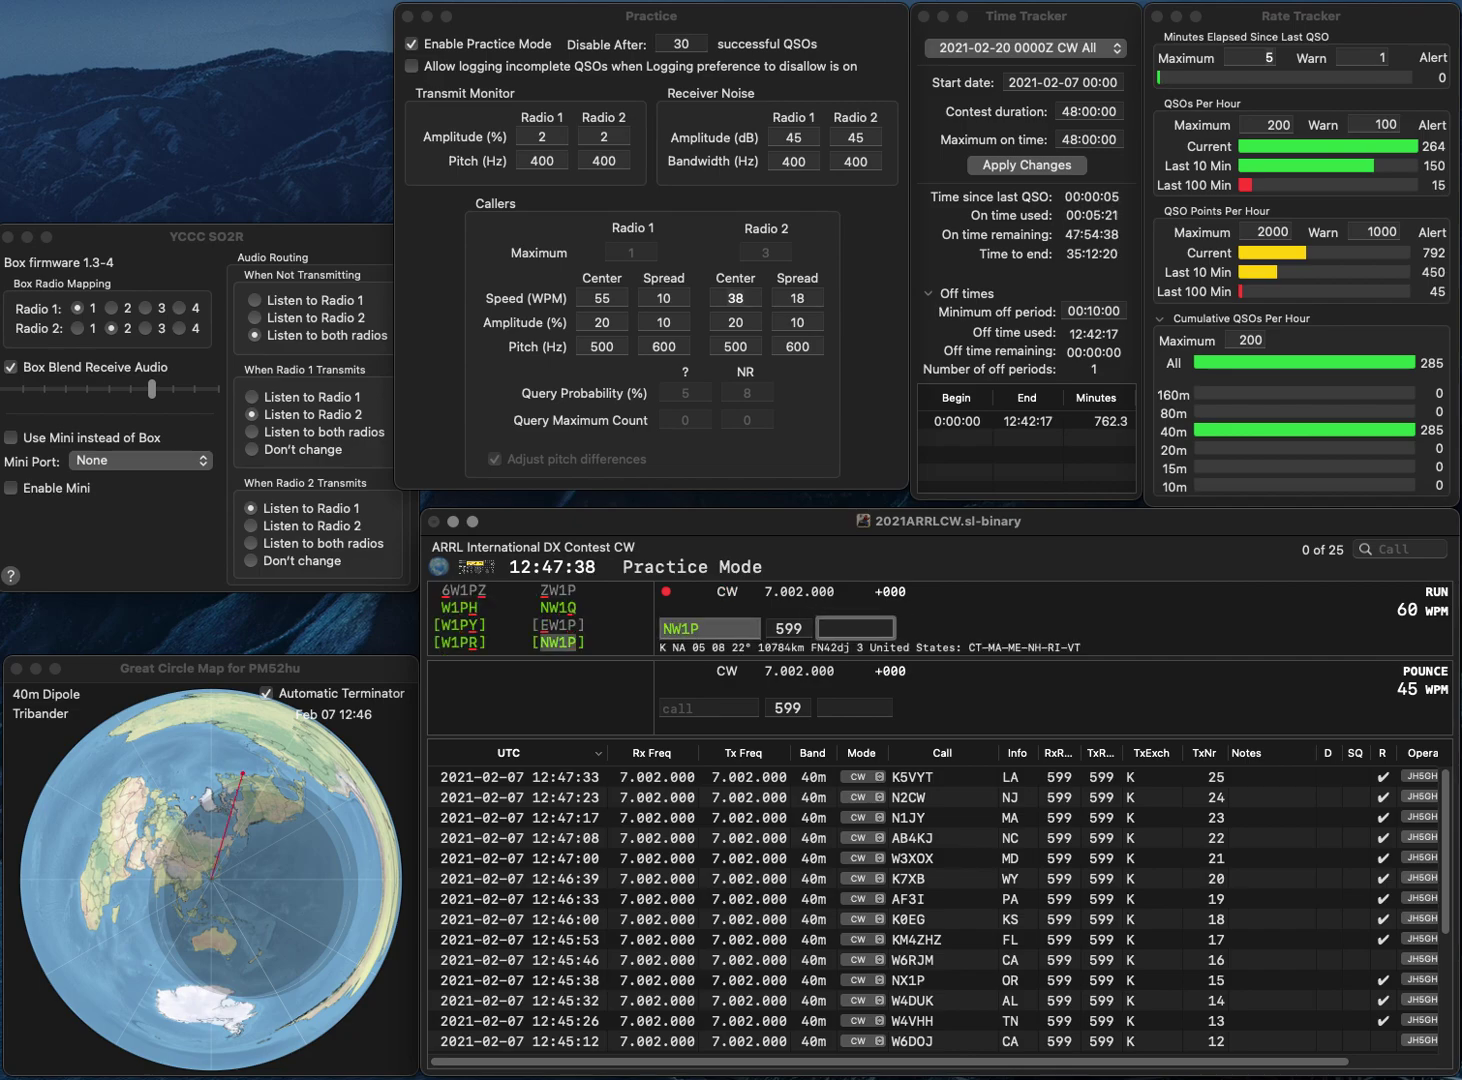
pyautogui.write('VT')
pyautogui.press('Return')
# Step: Enter the next caller's call sign AA9F and log the contact with exchange IN
pyautogui.write('AA8')
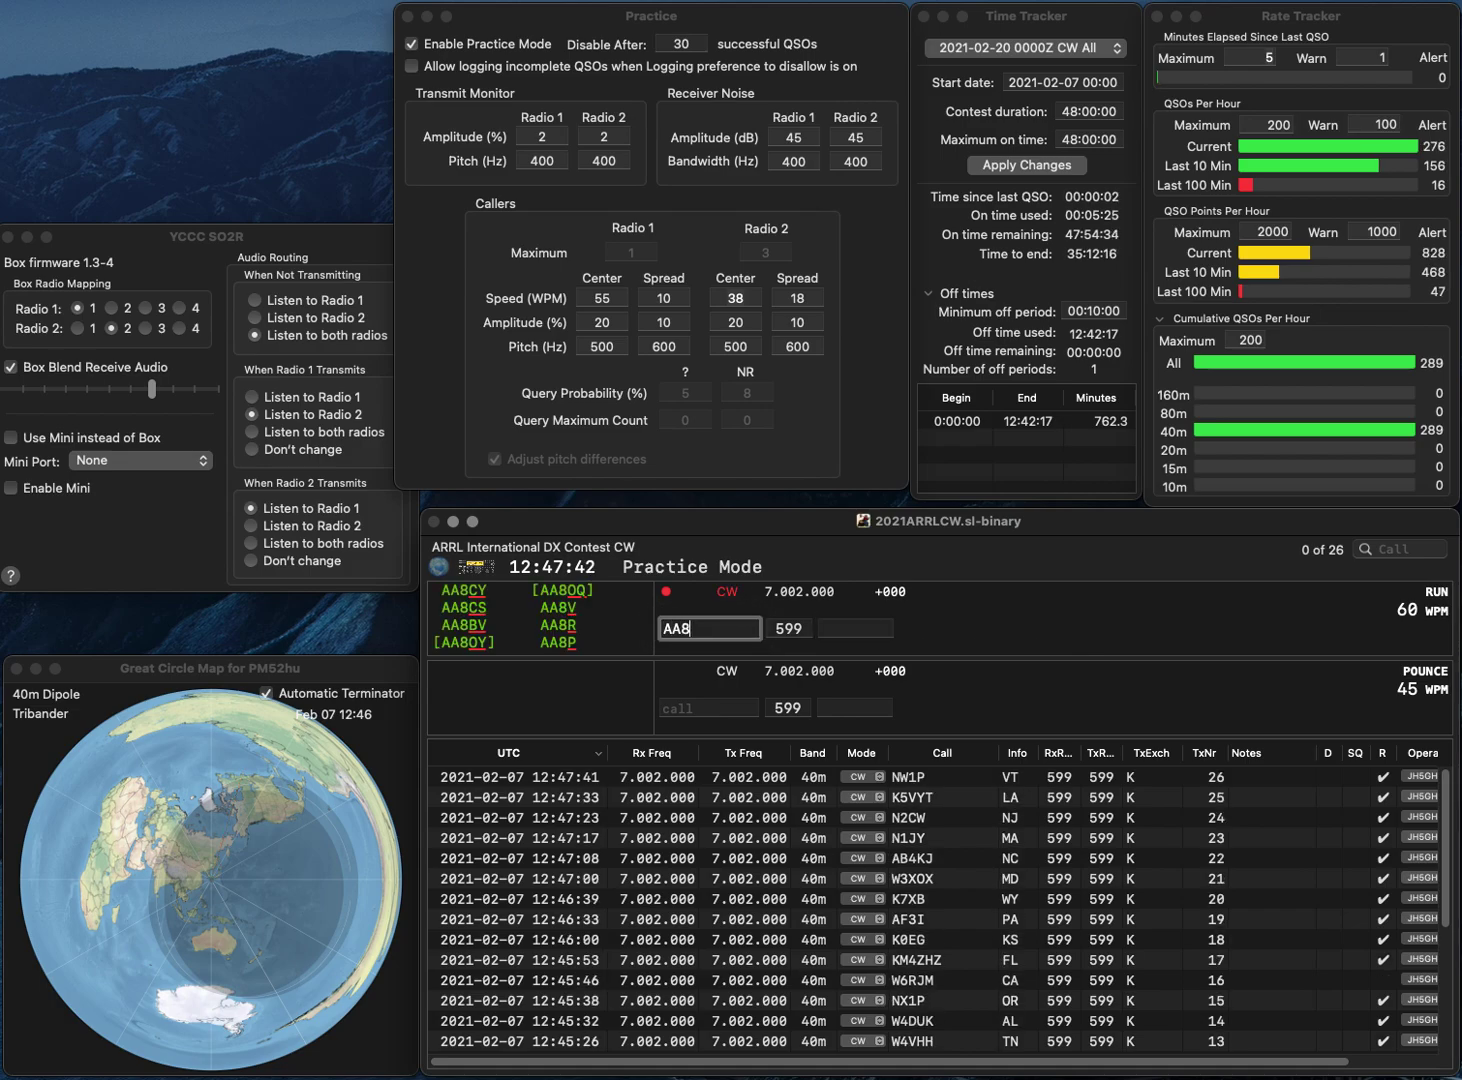
pyautogui.press('BackSpace')
pyautogui.write('9F')
pyautogui.press('space')
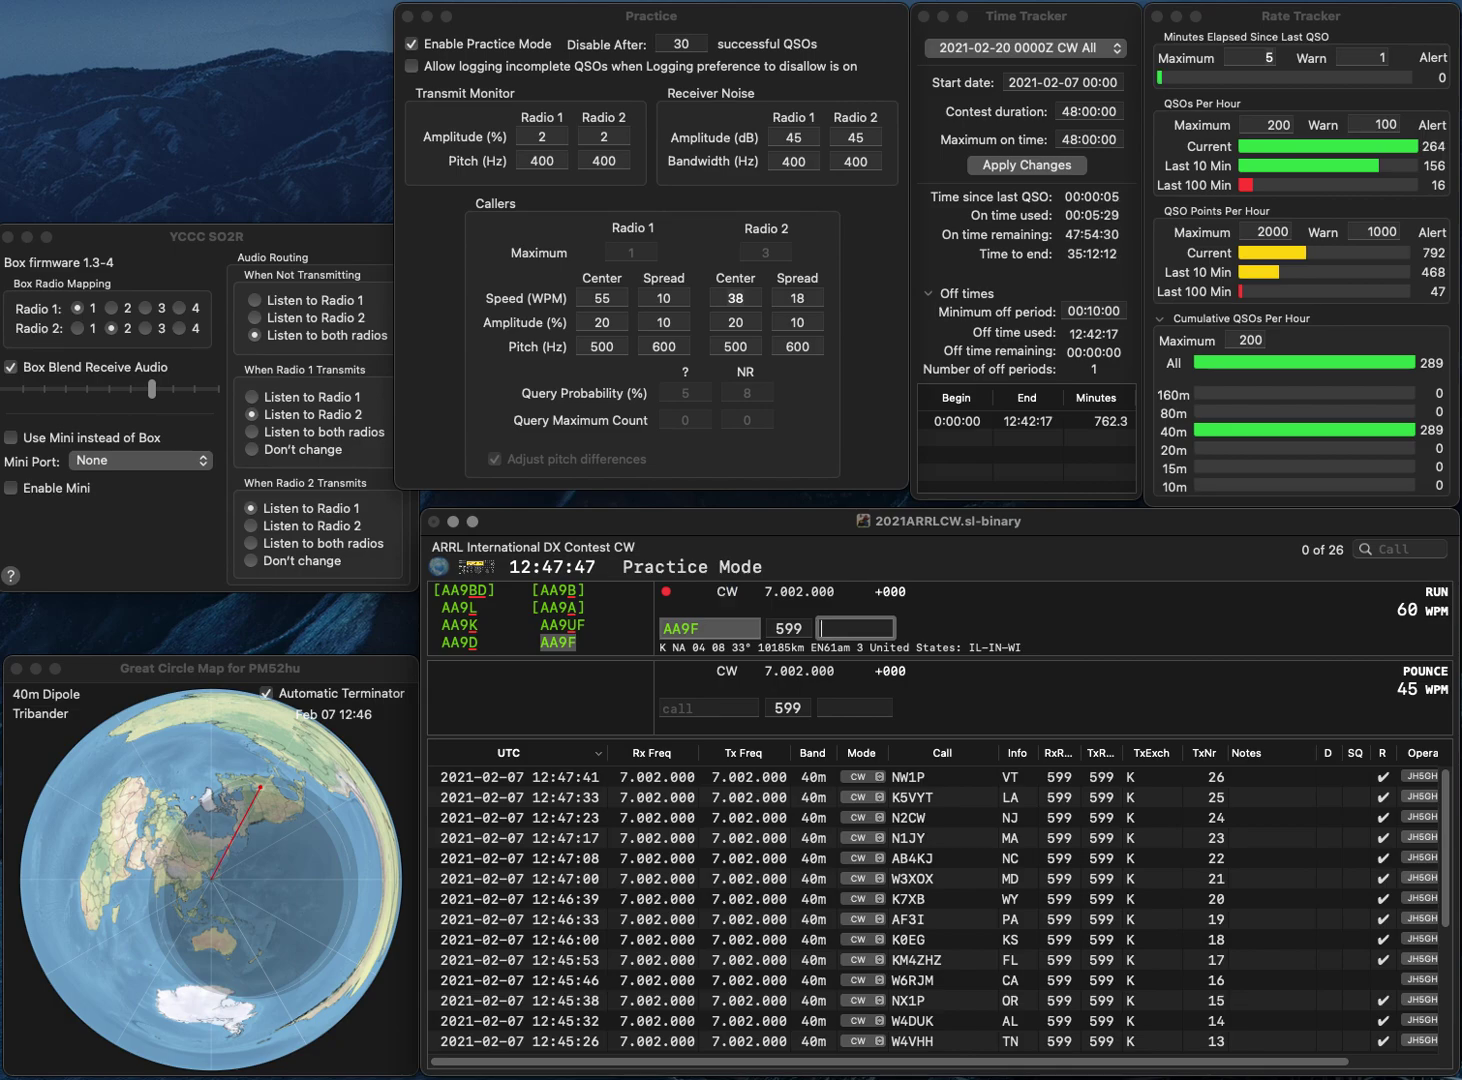
pyautogui.write('IN')
pyautogui.press('Return')
pyautogui.write('K0JV')
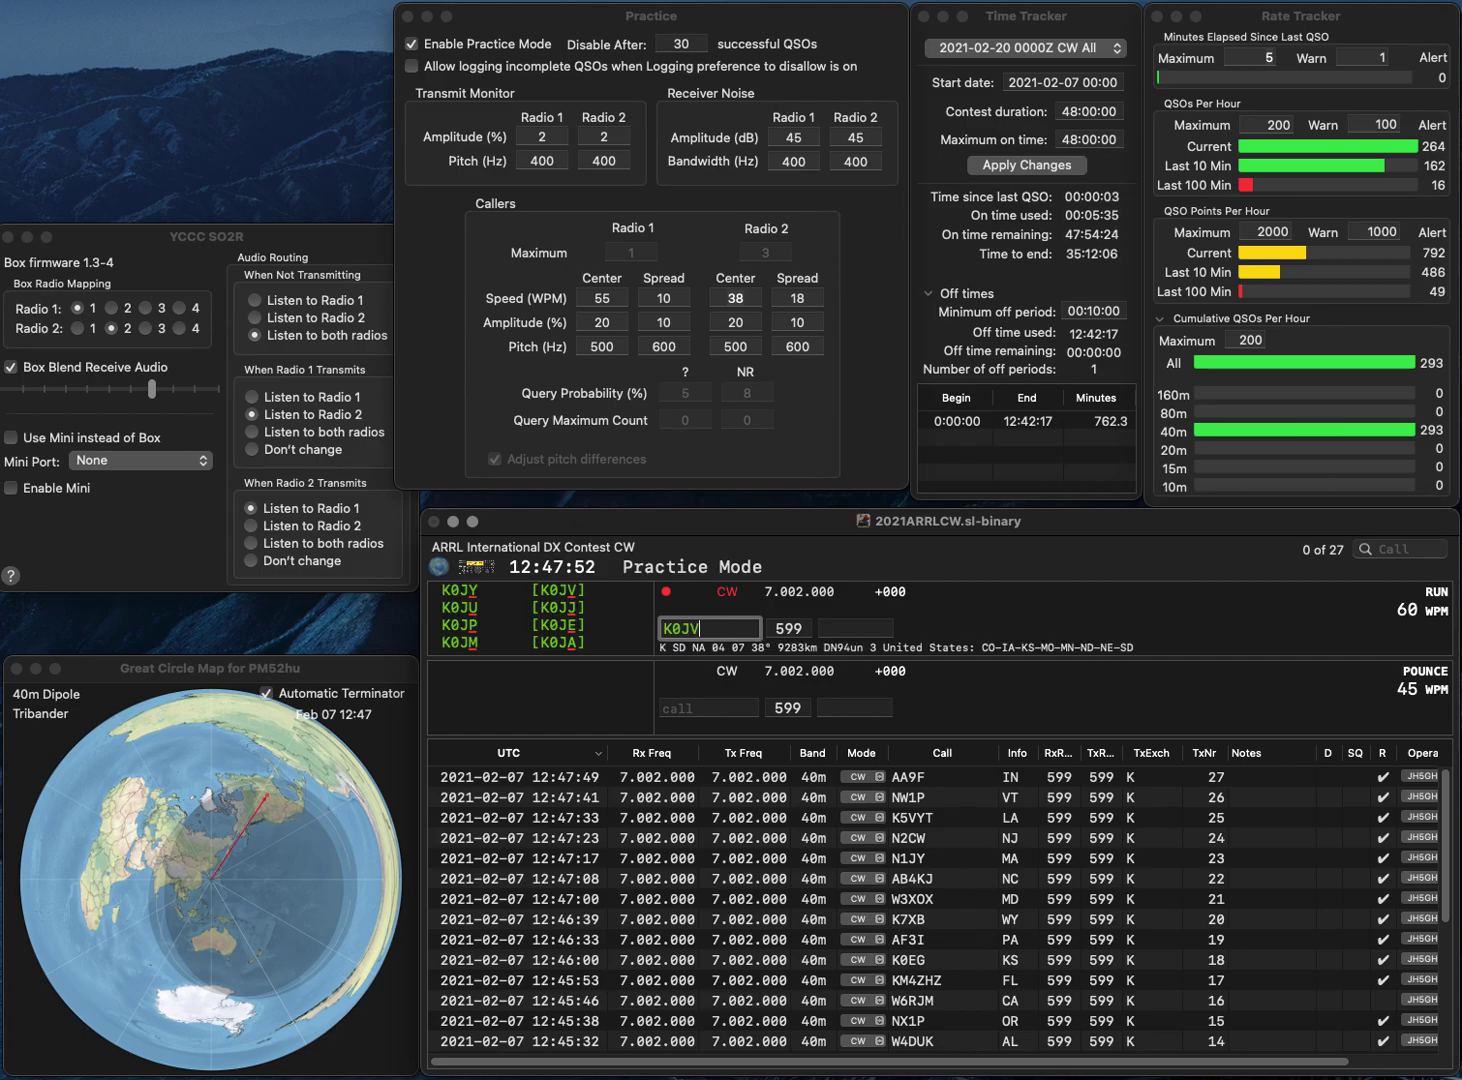
pyautogui.press('space')
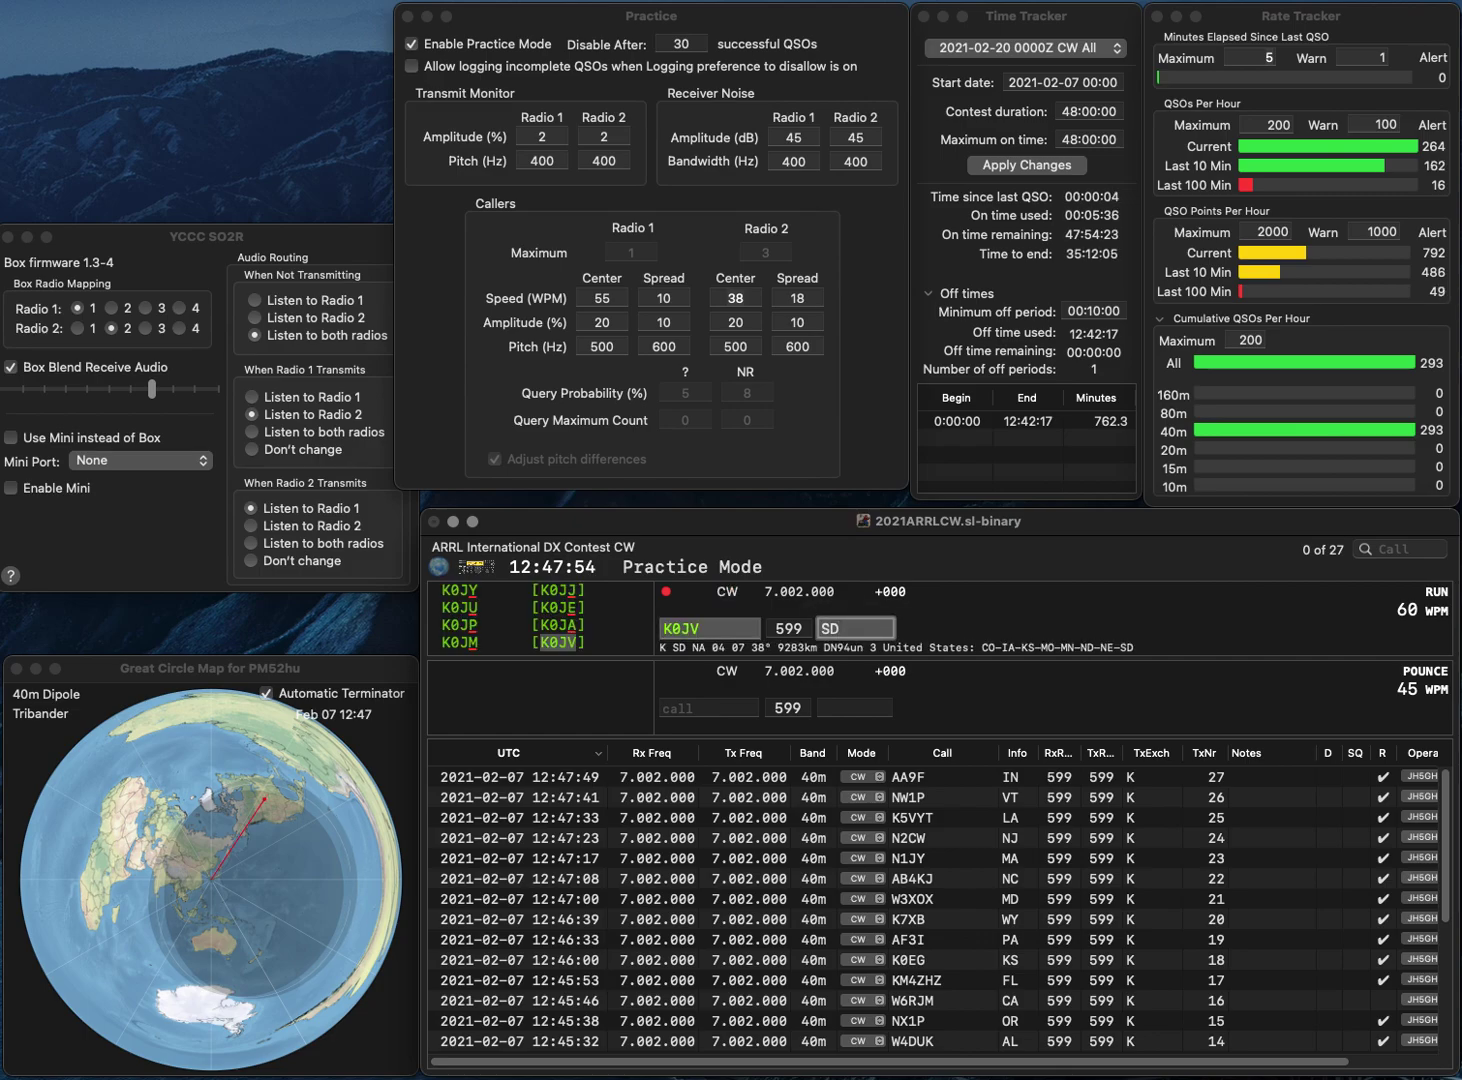
pyautogui.press('Return')
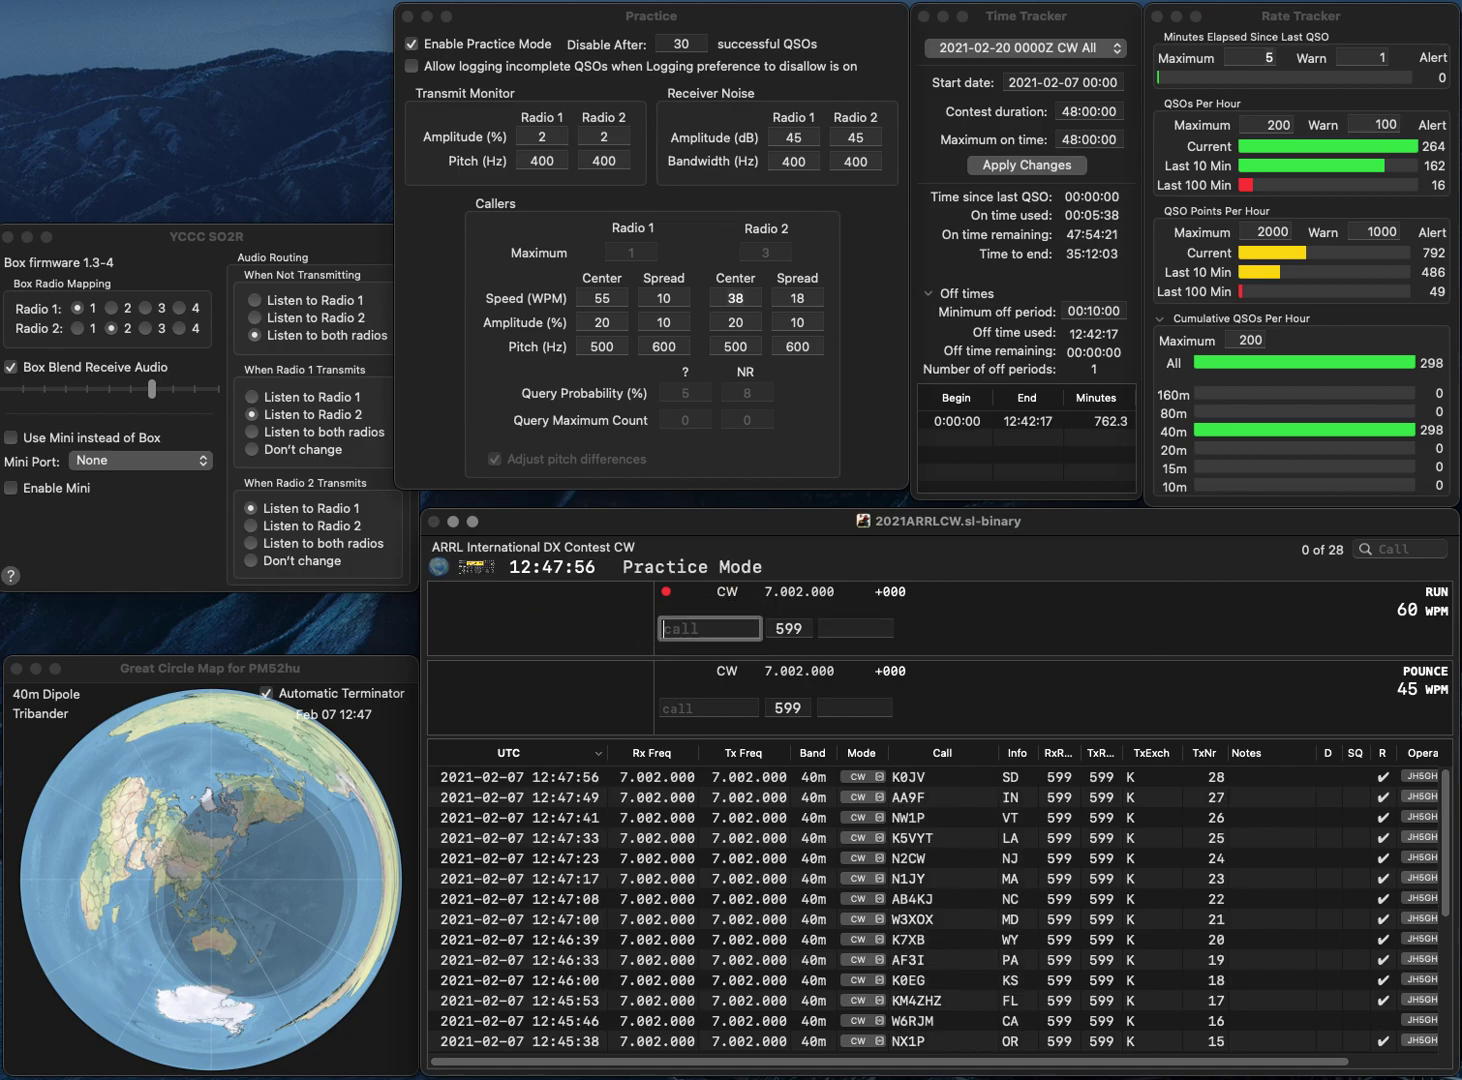
pyautogui.write('W4')
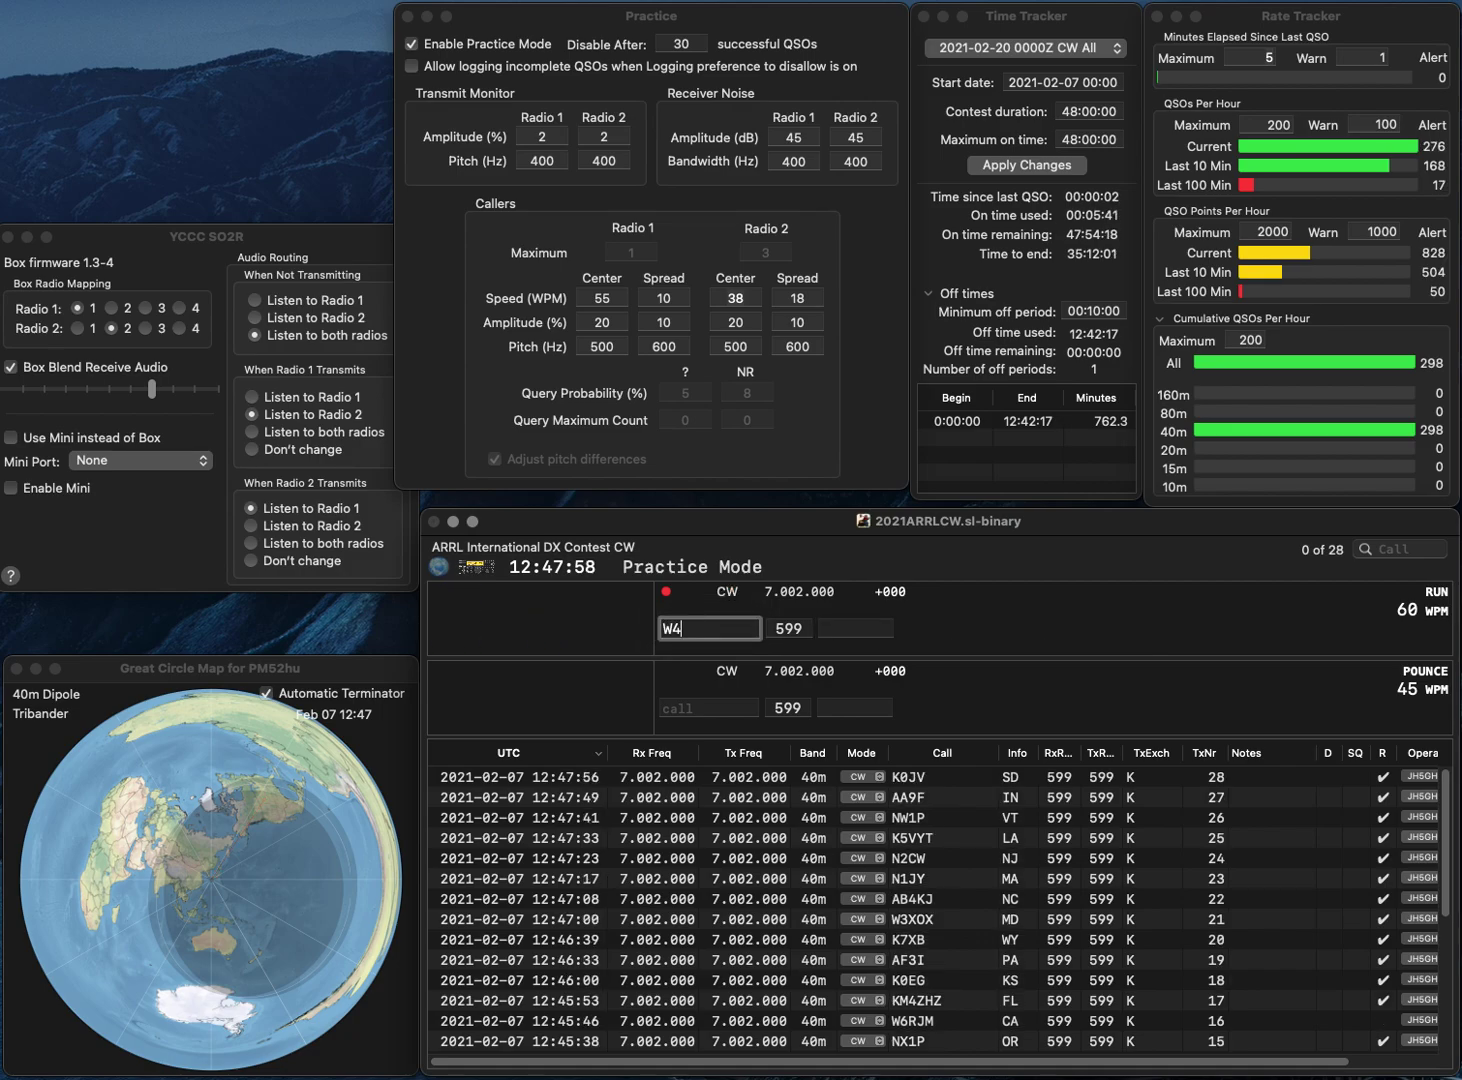
pyautogui.write('JF')
pyautogui.press('Return')
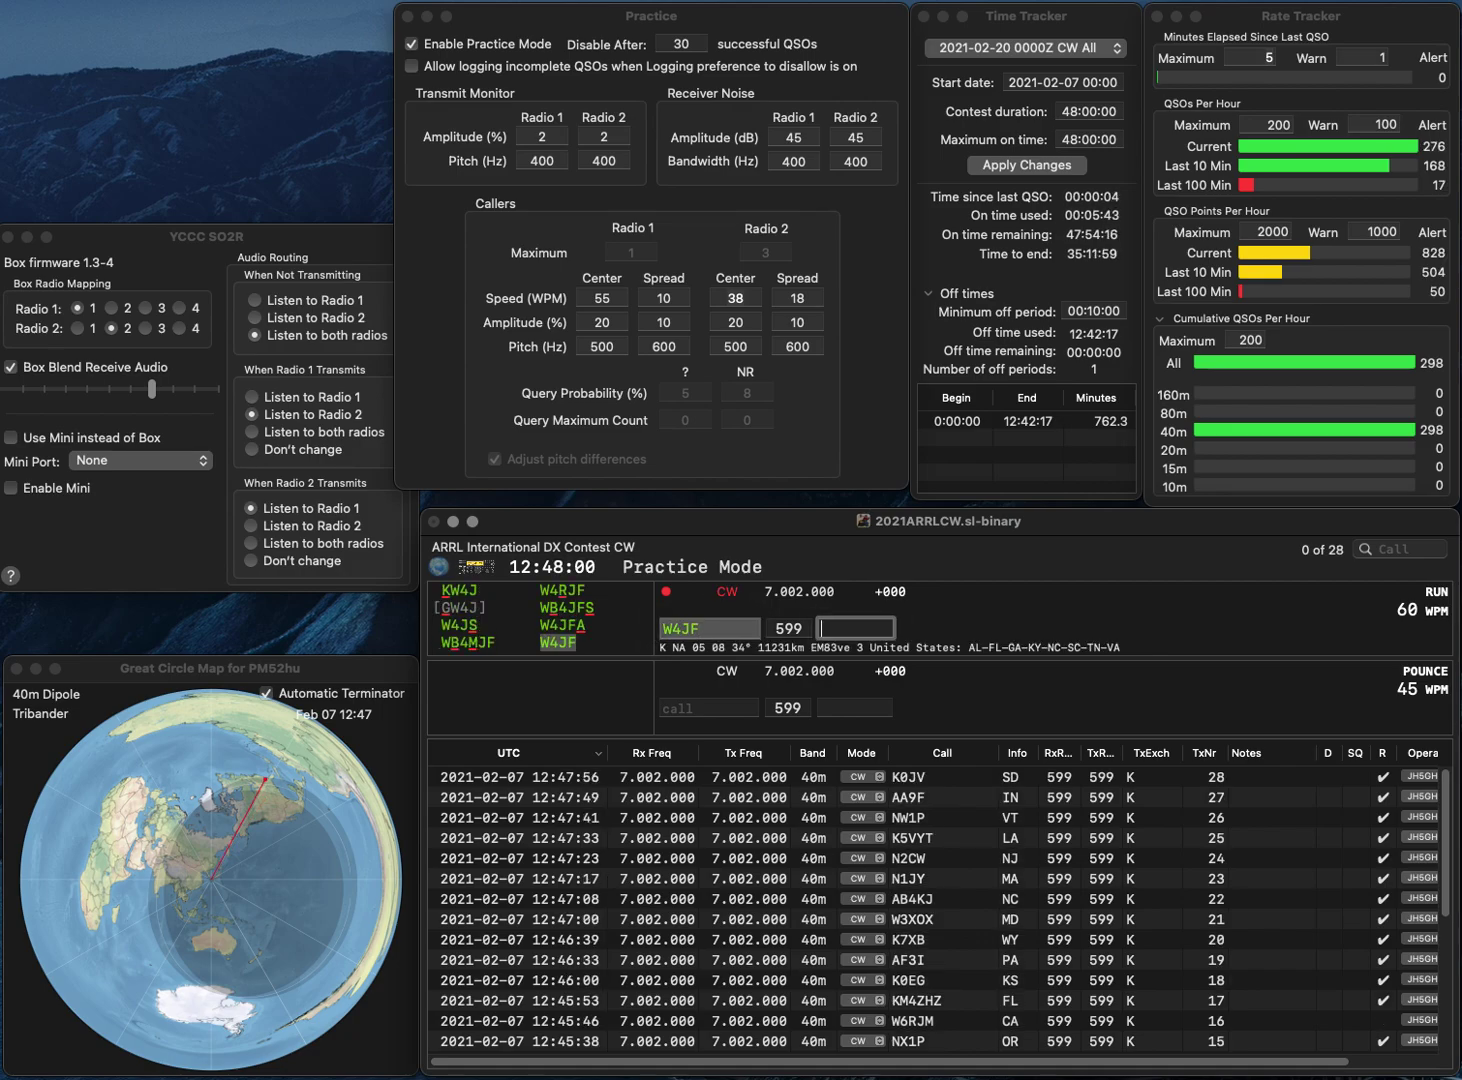
pyautogui.write('SC')
pyautogui.press('Return')
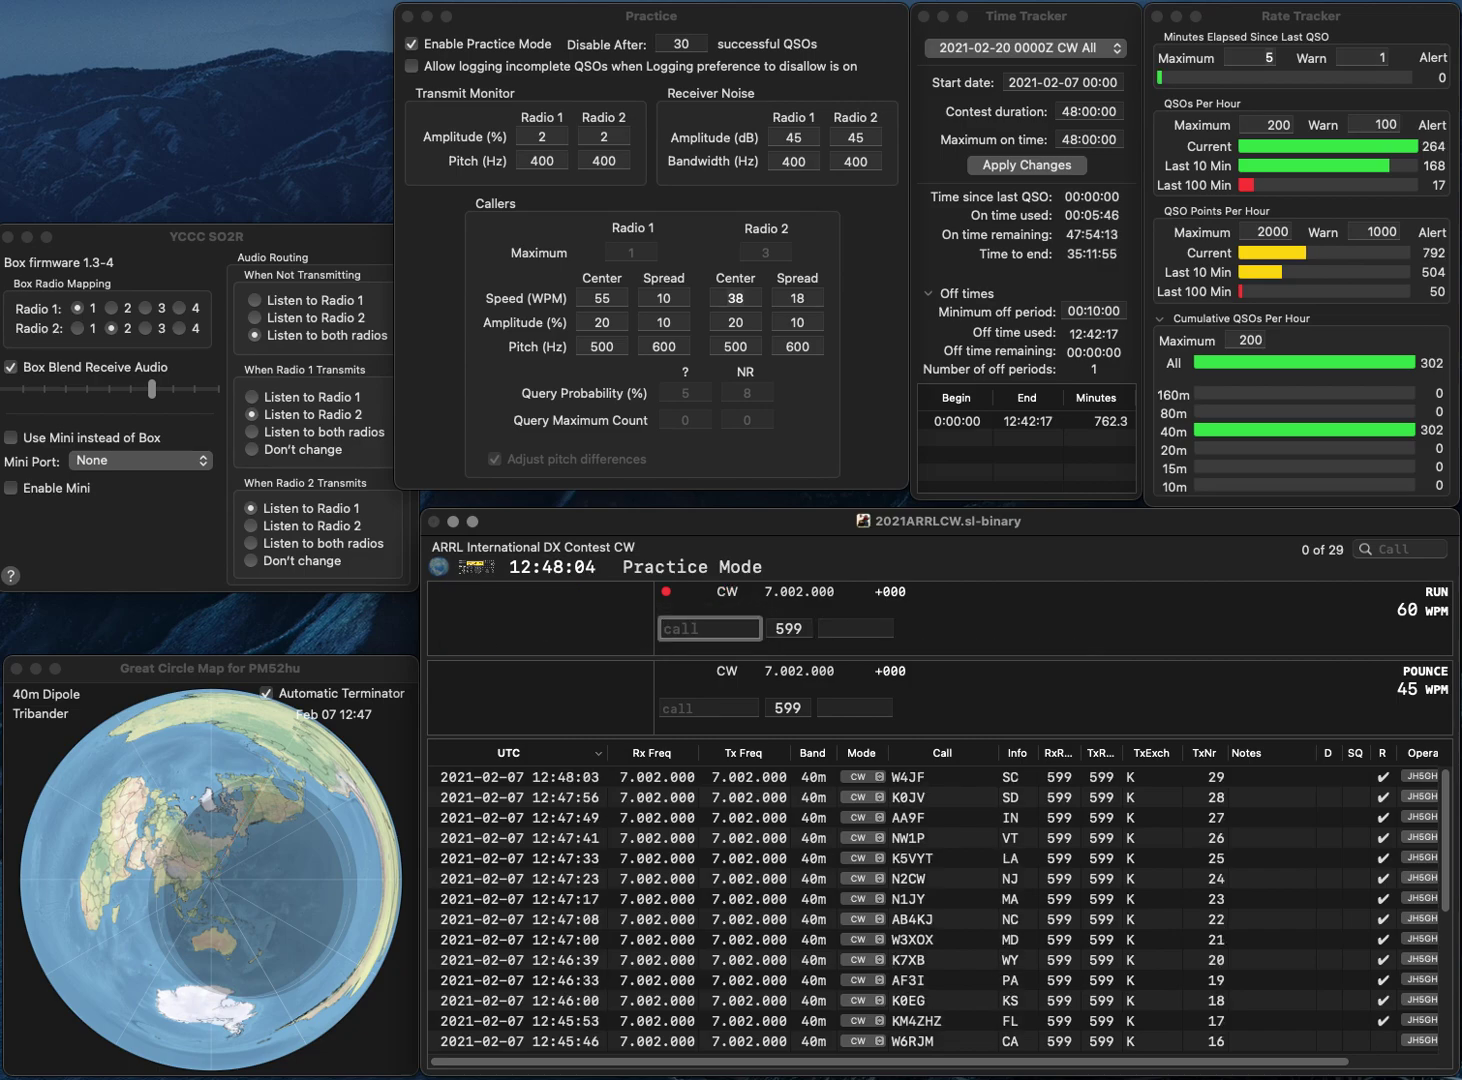
pyautogui.write('KR4U')
pyautogui.press('Return')
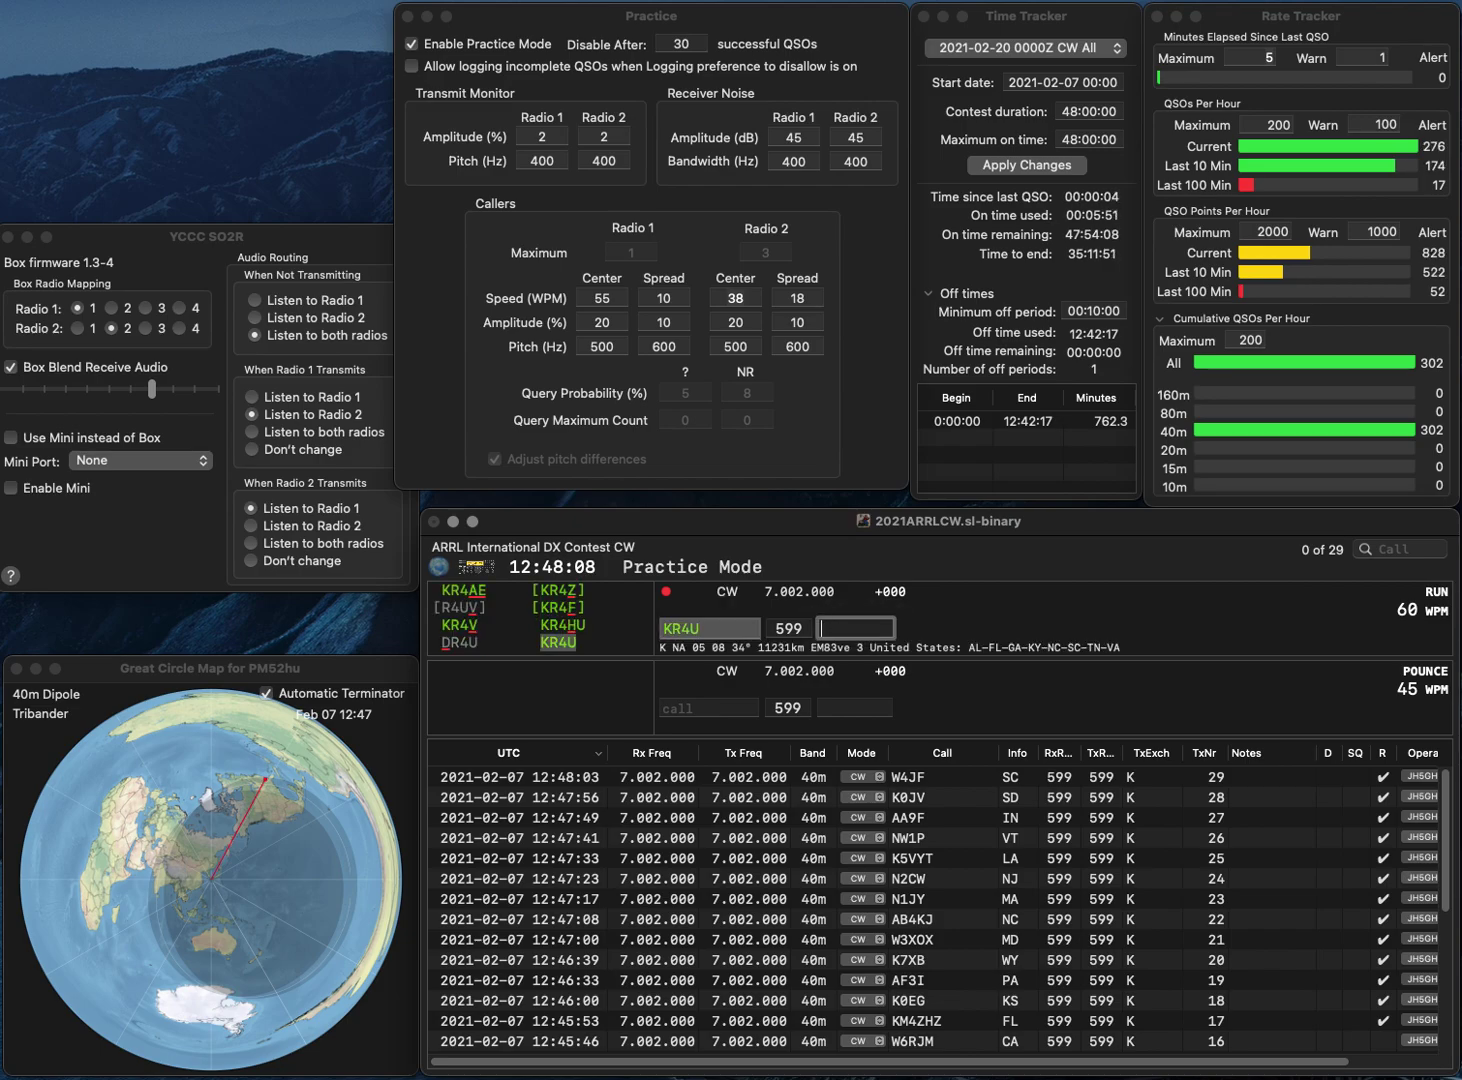
pyautogui.write('AL')
pyautogui.press('Return')
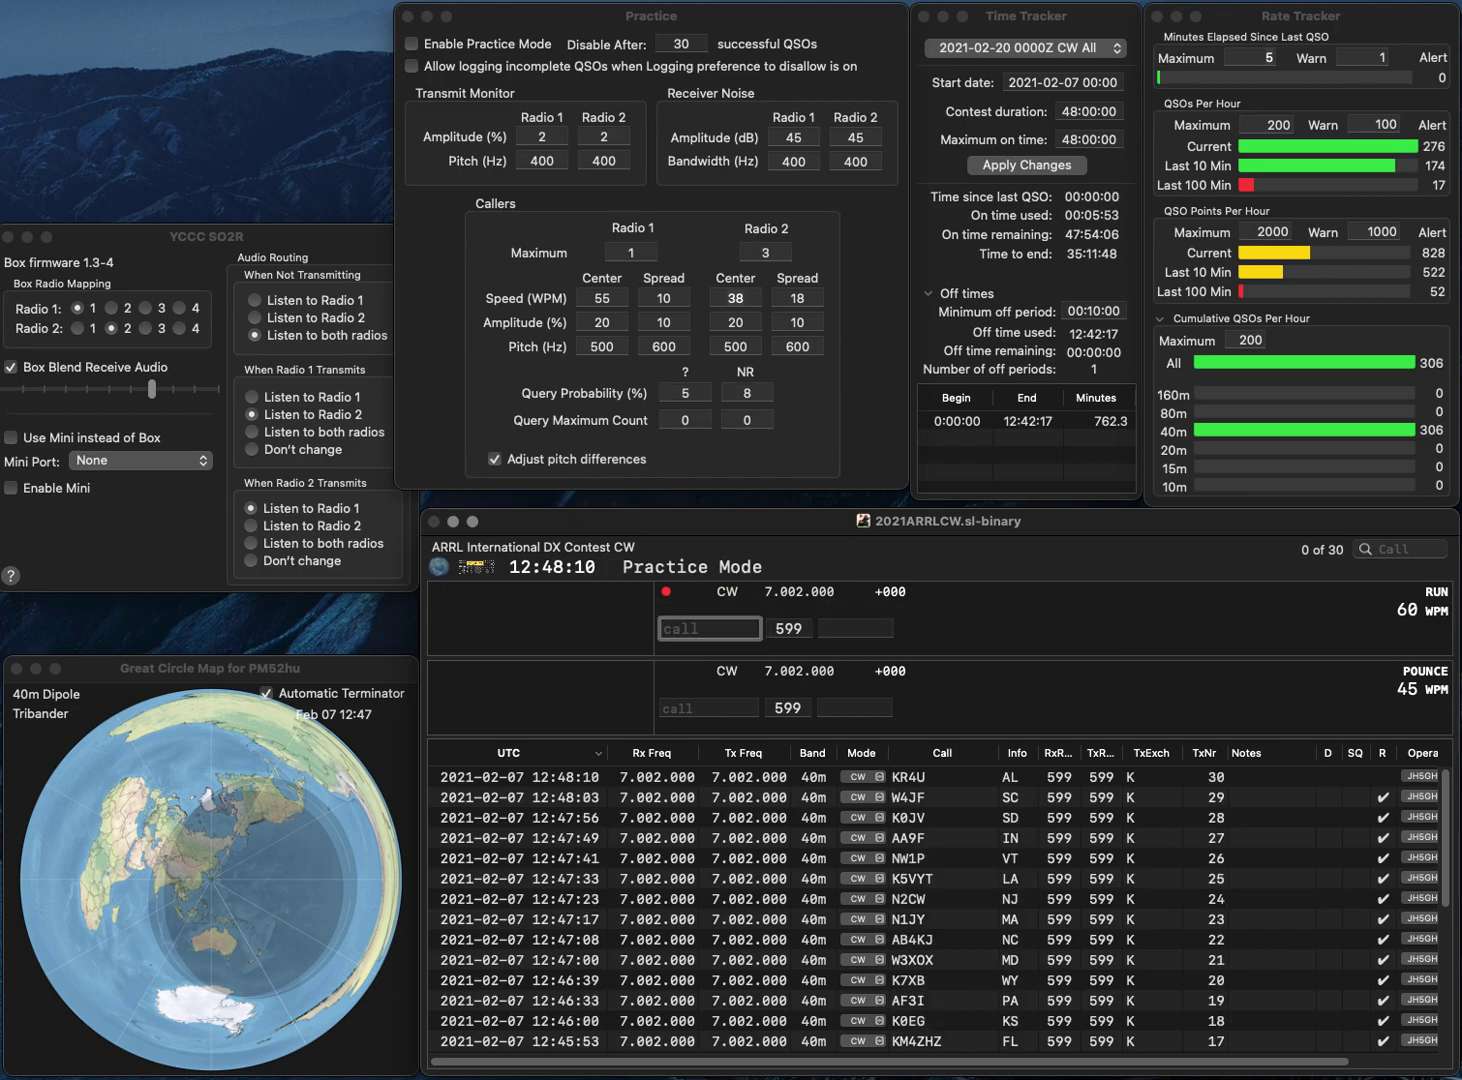